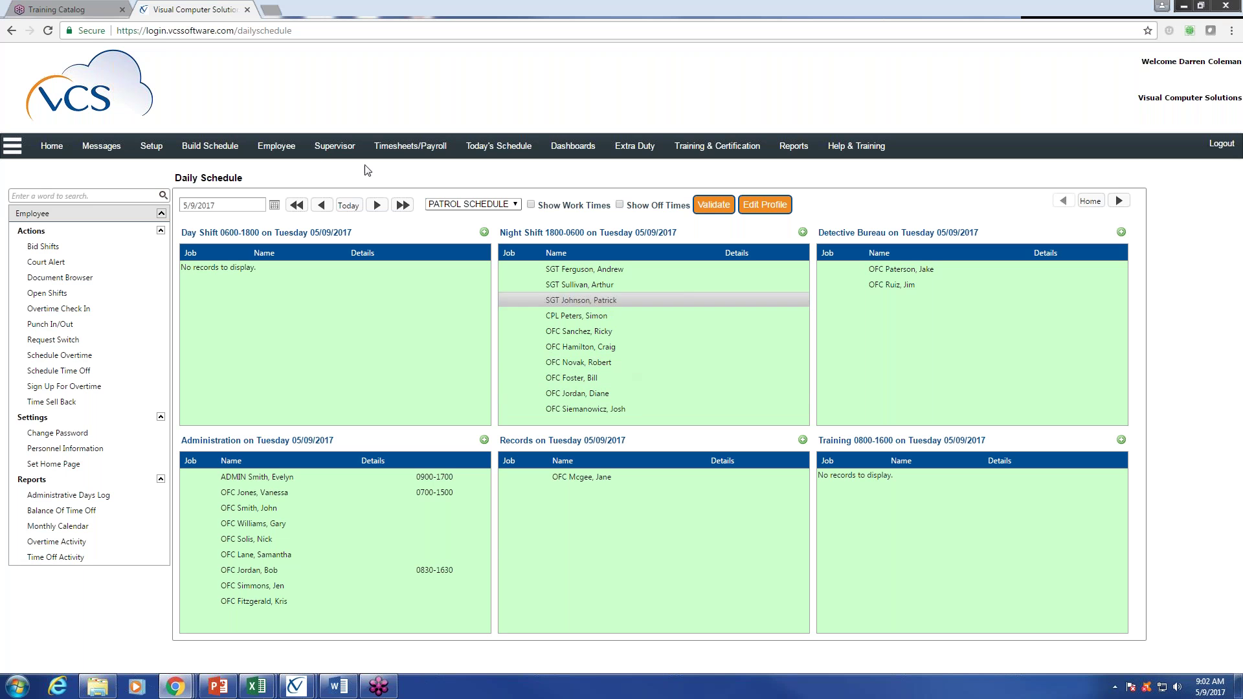
Show the daily schedule for 6/9/2017 and start a time-off request for the signed-in officer's Day Shift 0600-1800 entry.
{"action": "left_click", "coordinate": [274, 206]}
{"action": "left_click", "coordinate": [238, 219]}
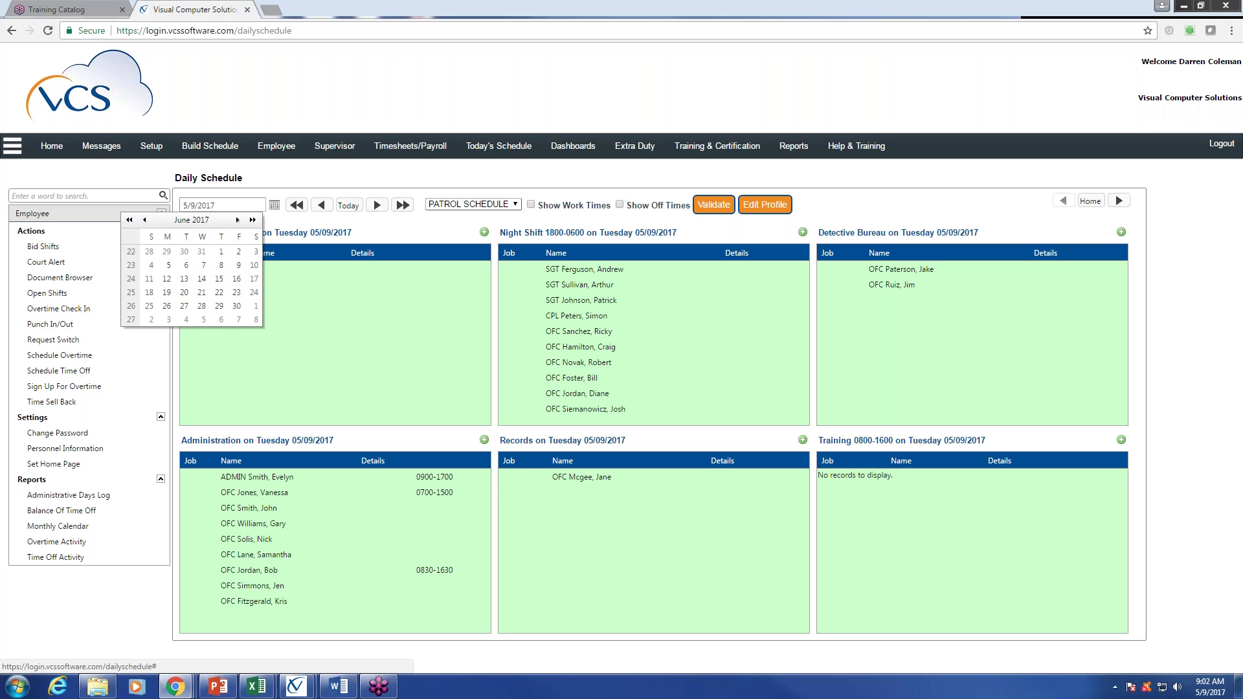
{"action": "left_click", "coordinate": [238, 264]}
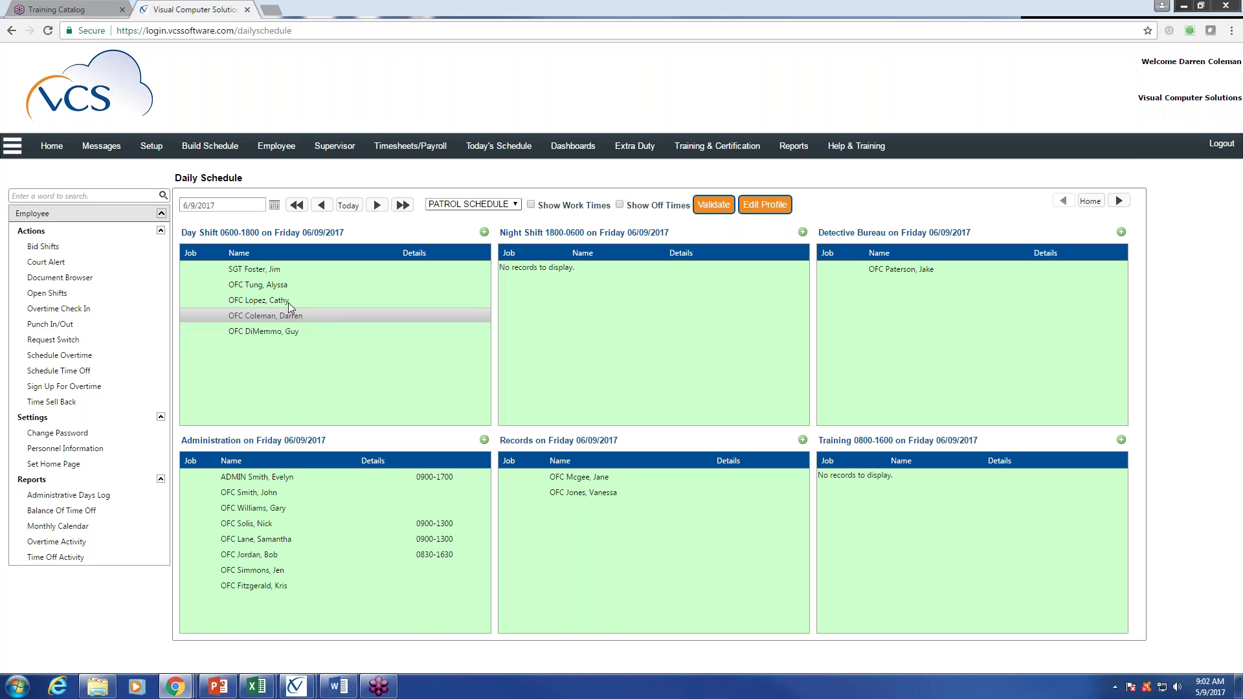
{"action": "left_click", "coordinate": [277, 319]}
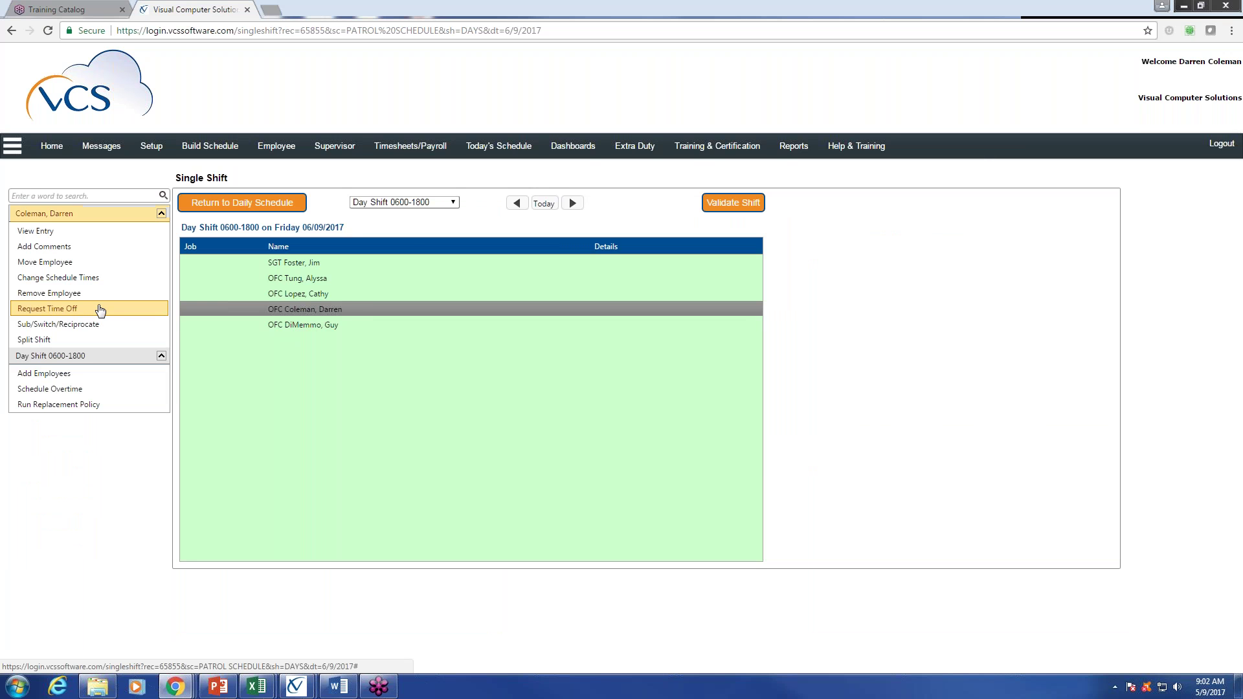
{"action": "left_click", "coordinate": [100, 310]}
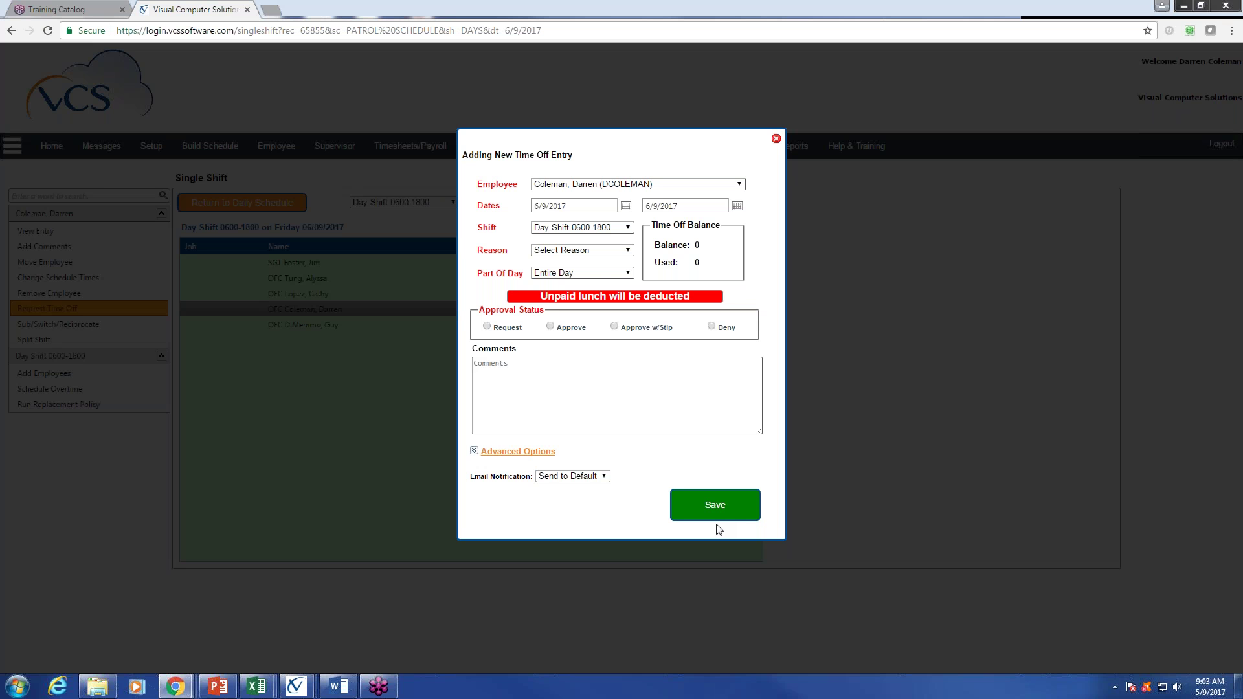
Submit the time-off entry with reason Vacation and approval status Request, and return to the daily schedule.
{"action": "left_click", "coordinate": [630, 251]}
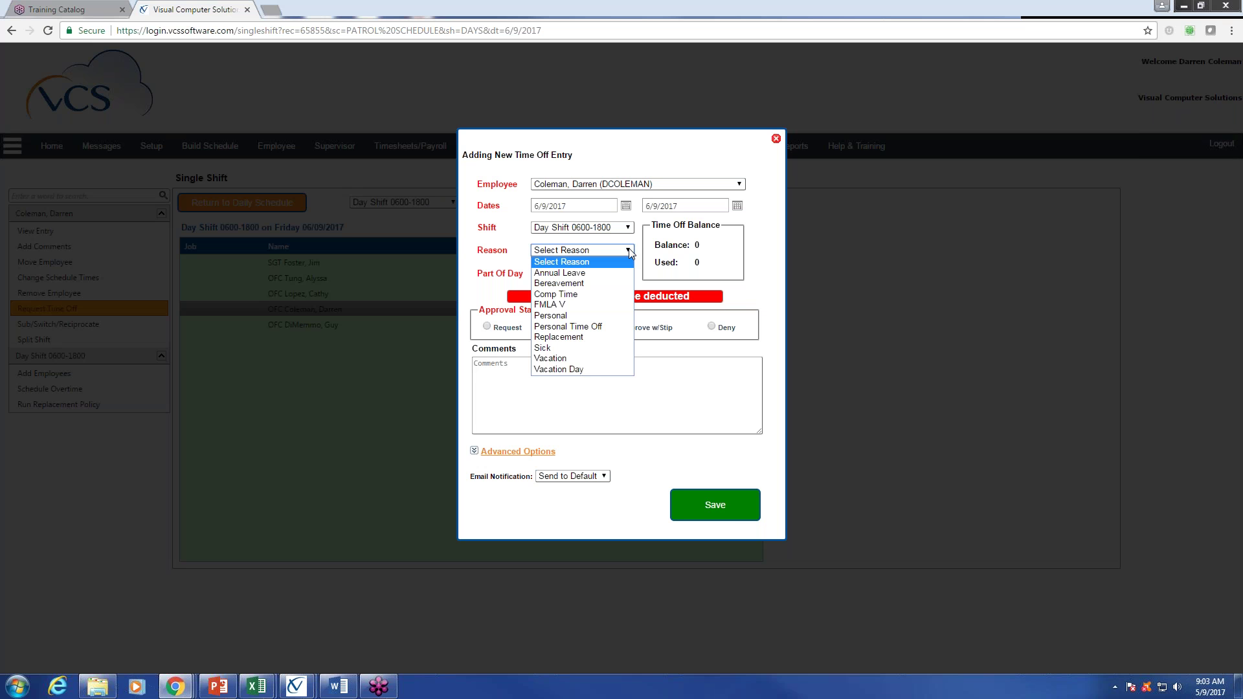
{"action": "left_click", "coordinate": [589, 360]}
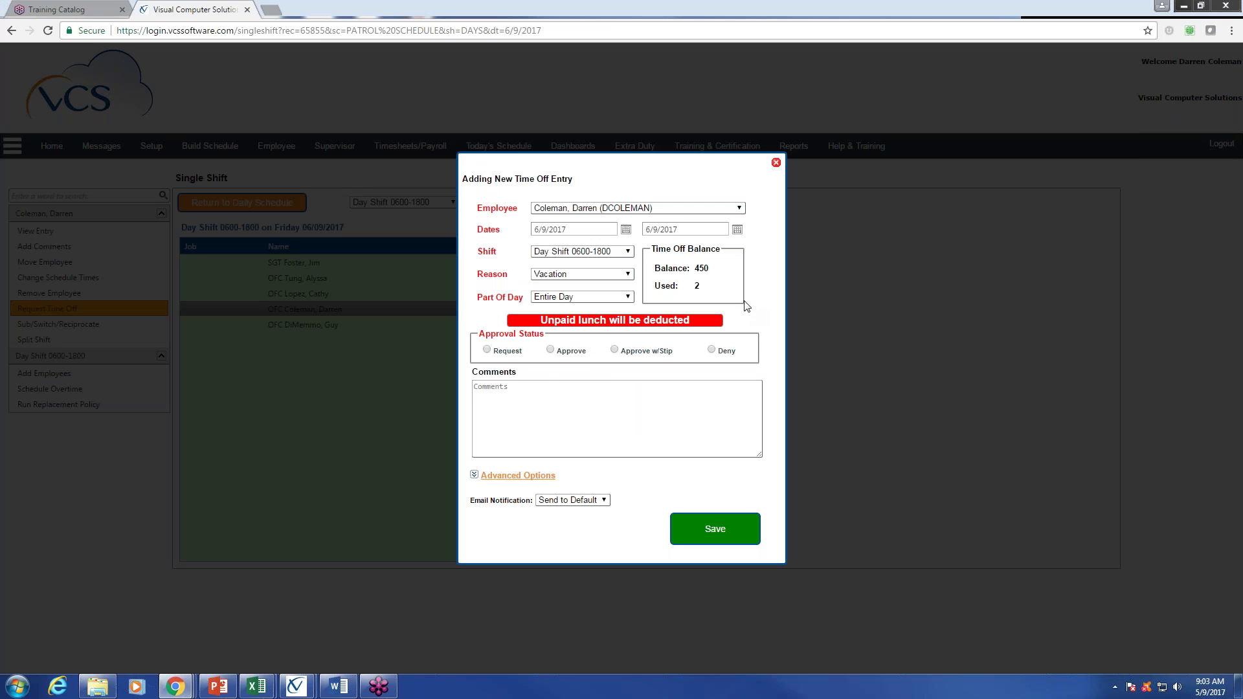
{"action": "left_click", "coordinate": [630, 275]}
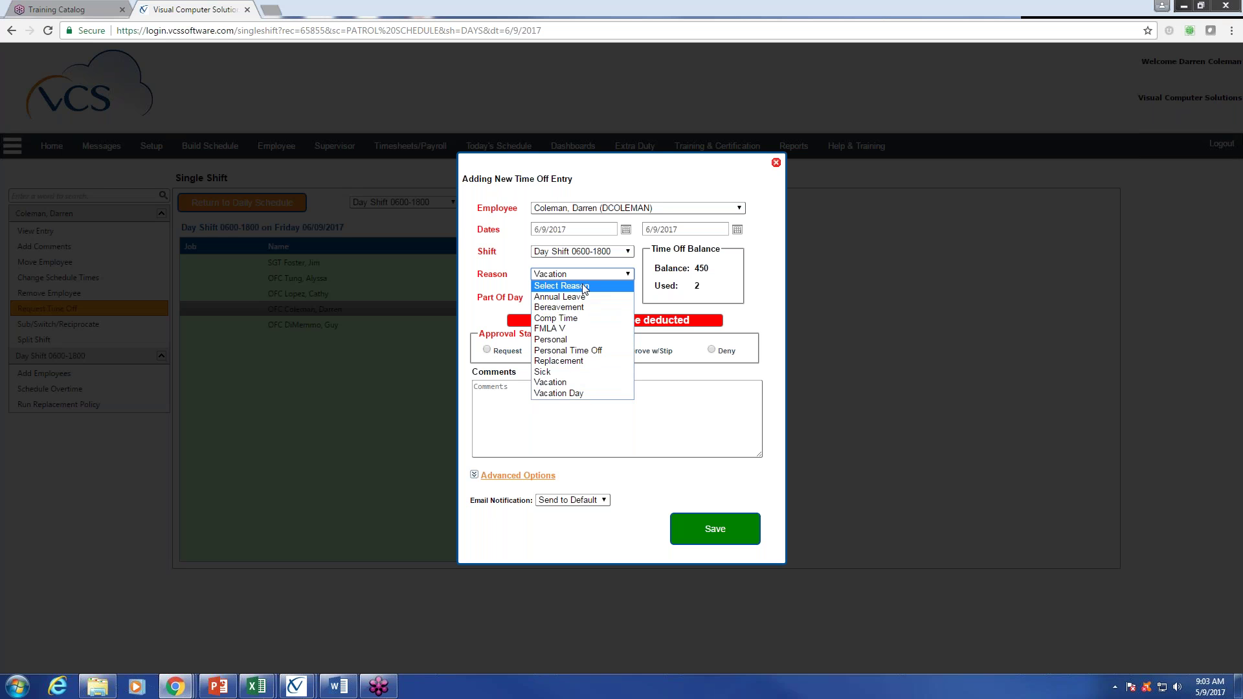
{"action": "left_click", "coordinate": [588, 383]}
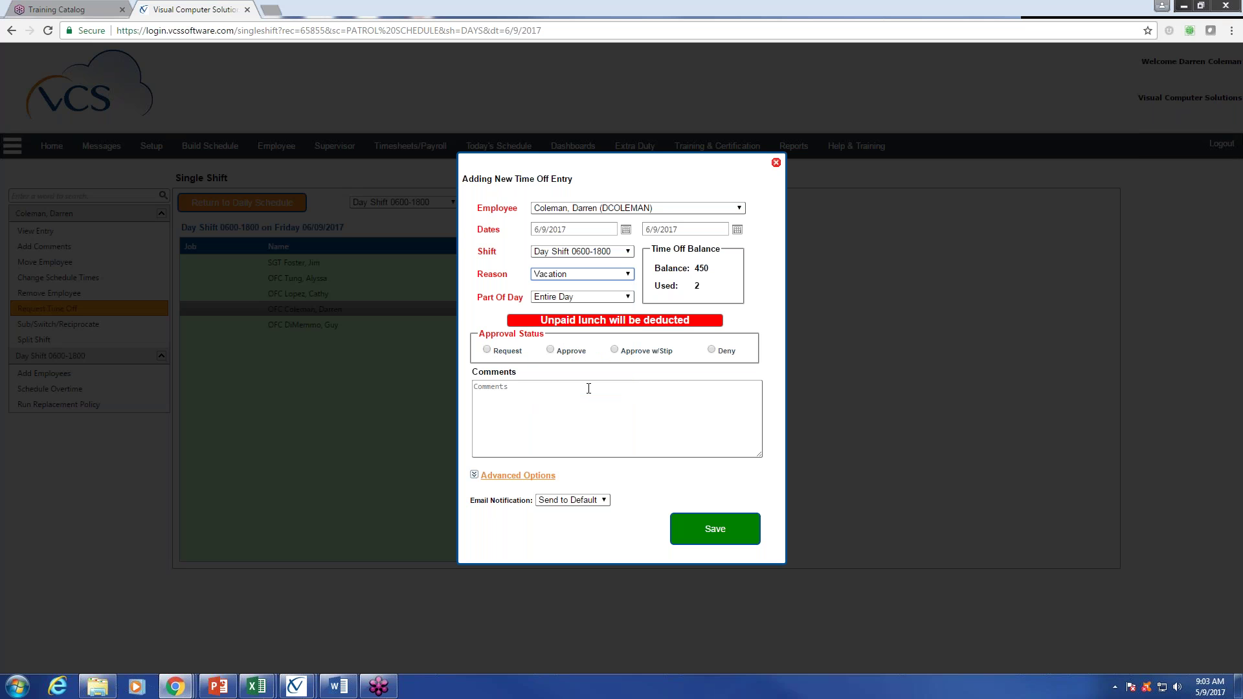
{"action": "left_click", "coordinate": [487, 351]}
{"action": "left_click", "coordinate": [718, 533]}
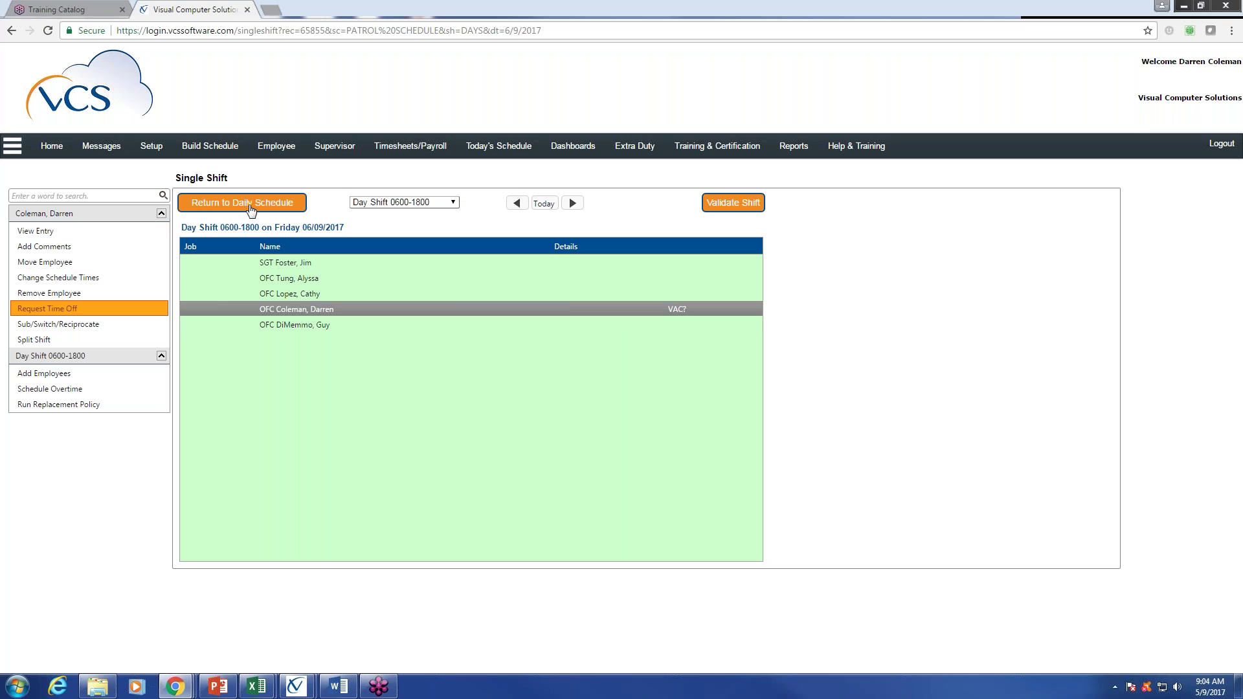
{"action": "left_click", "coordinate": [250, 208]}
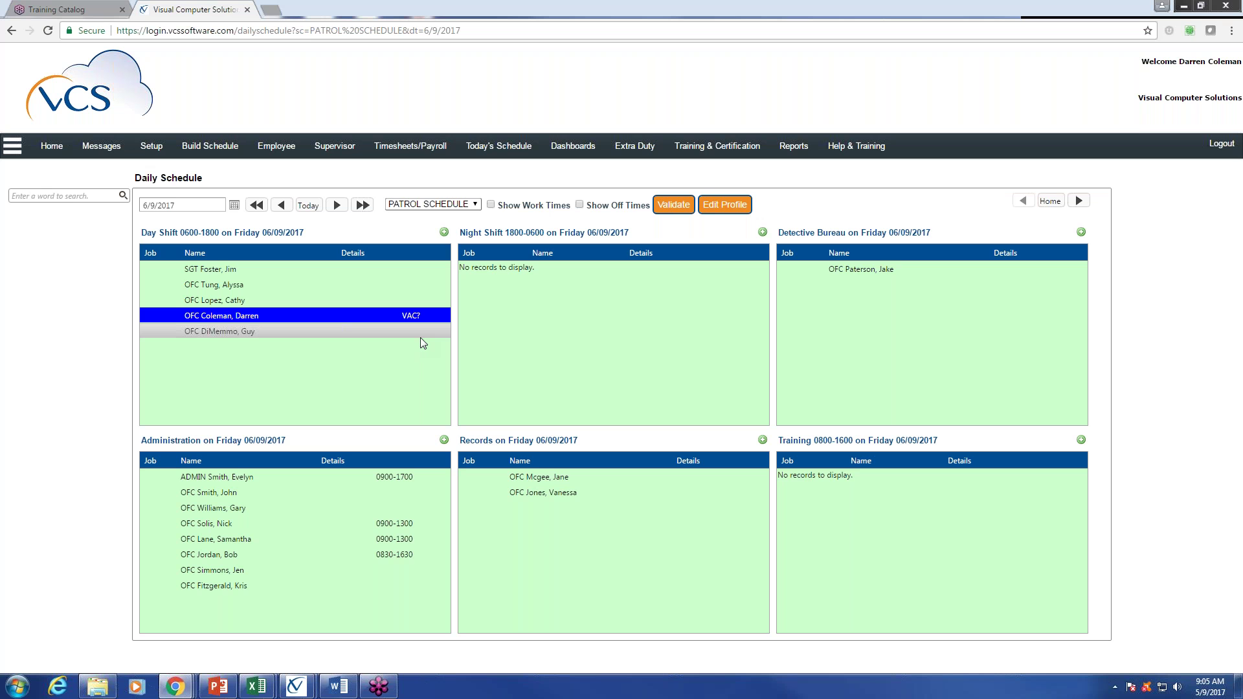
Open the day off codes setup and load the existing VAC (Vacation) code.
{"action": "left_click", "coordinate": [149, 150]}
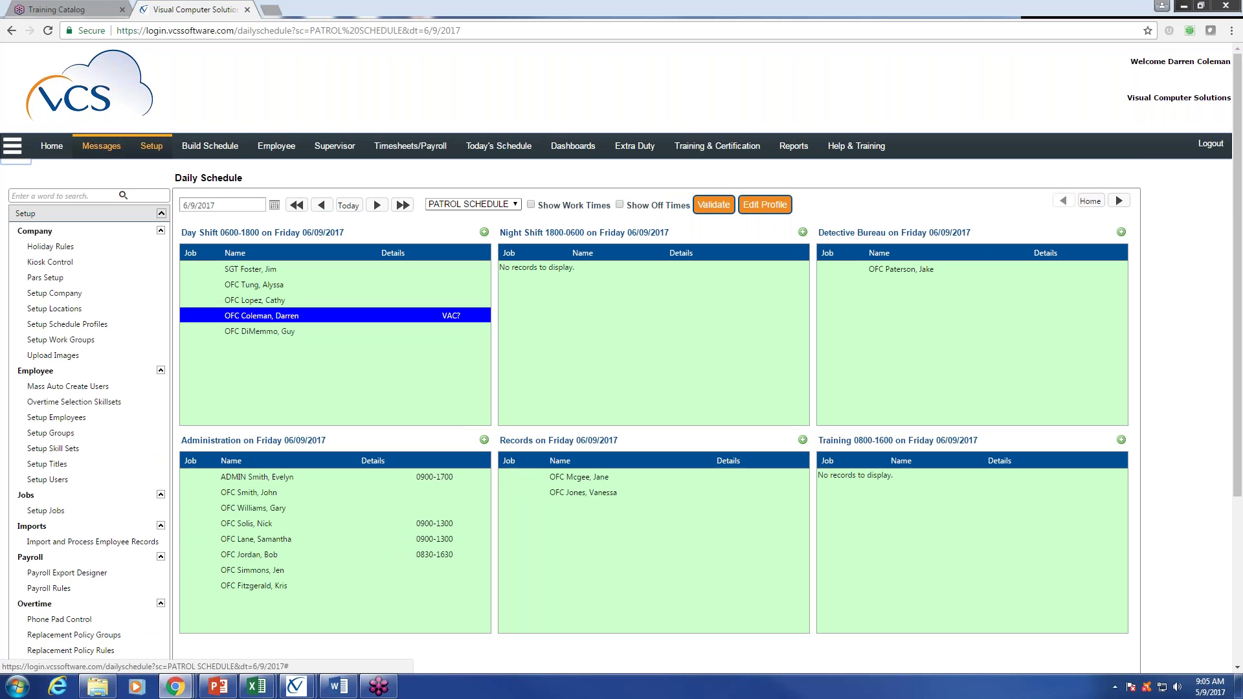
{"action": "scroll", "coordinate": [80, 353], "scroll_direction": "down", "scroll_amount": 4}
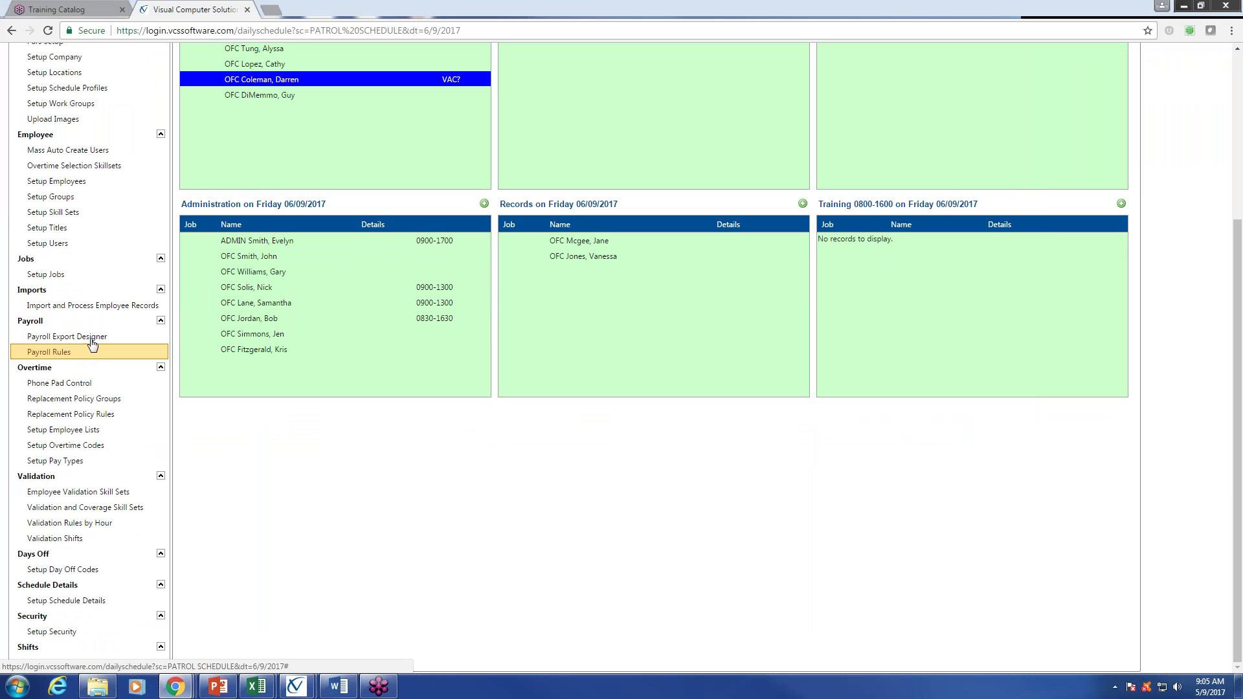
{"action": "left_click", "coordinate": [132, 572]}
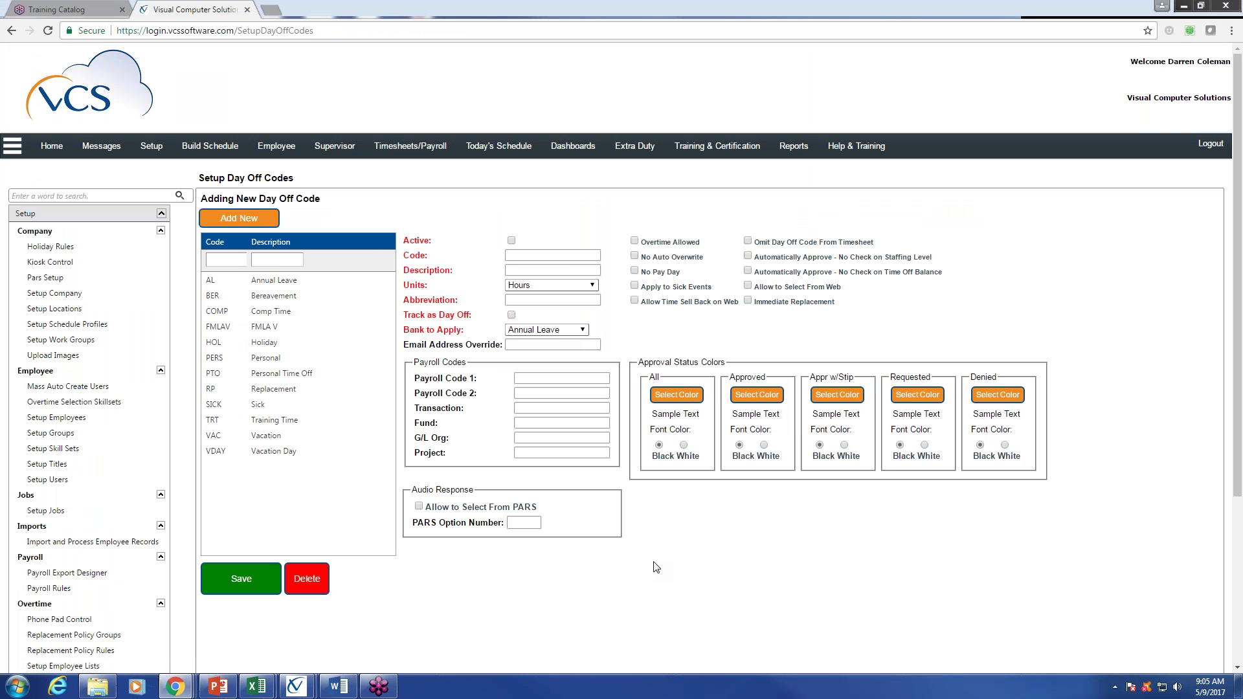
{"action": "left_click", "coordinate": [256, 435]}
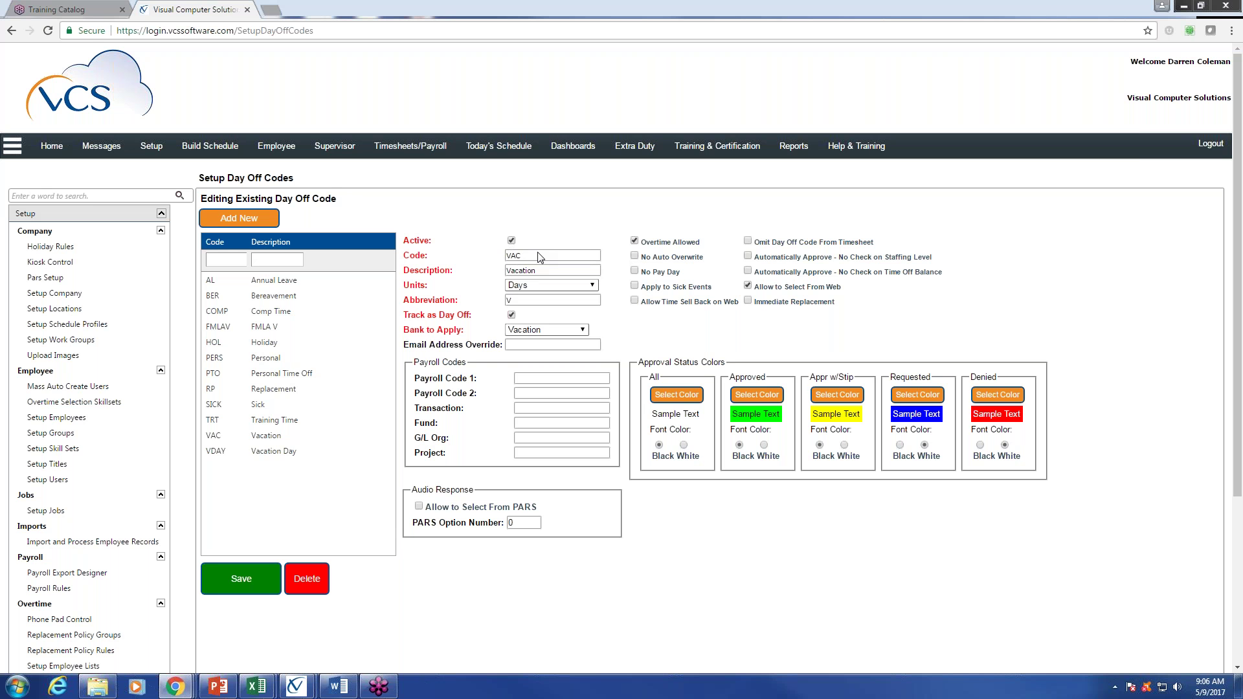
Try the Hours and Days units on the Vacation code, ending with Hours, and place the cursor in its abbreviation.
{"action": "left_click", "coordinate": [543, 271]}
{"action": "left_click", "coordinate": [592, 286]}
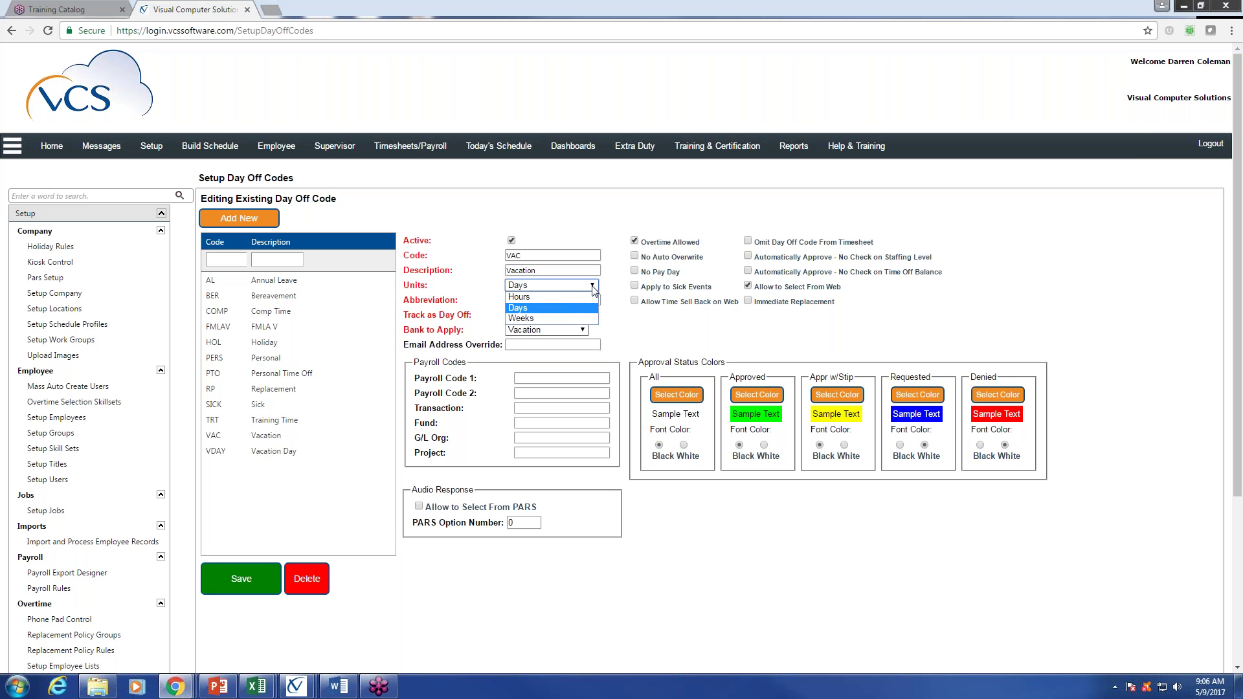
{"action": "left_click", "coordinate": [570, 297]}
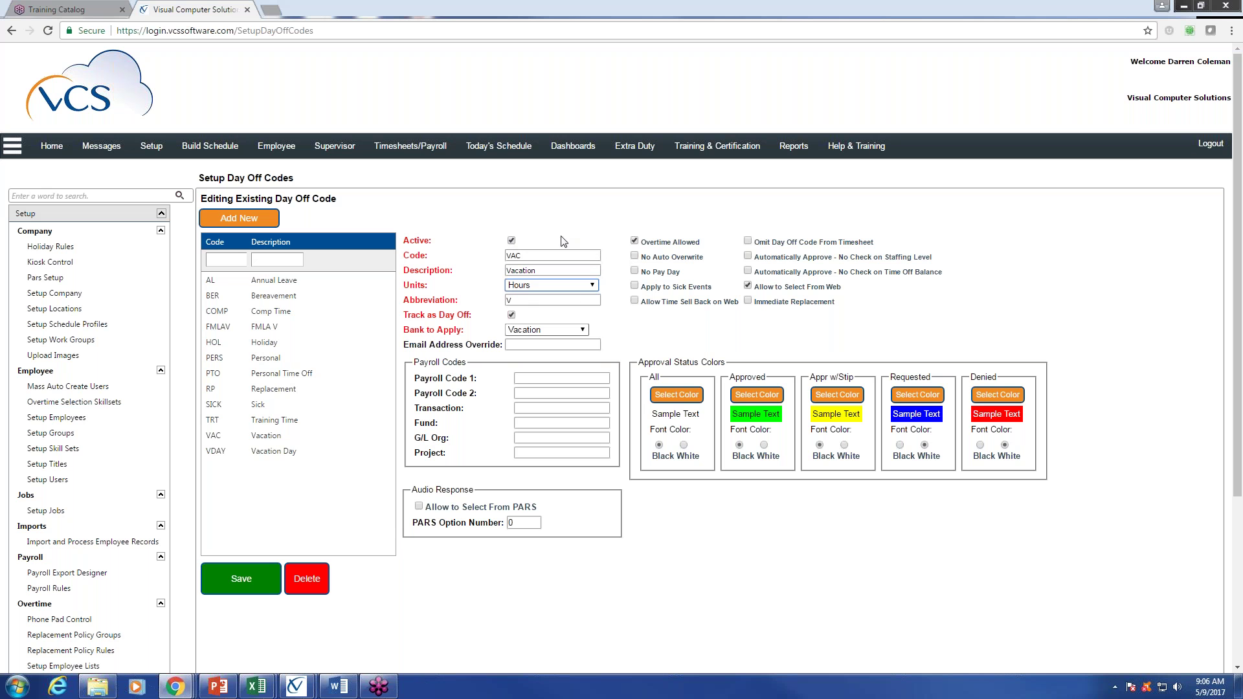
{"action": "left_click", "coordinate": [594, 286]}
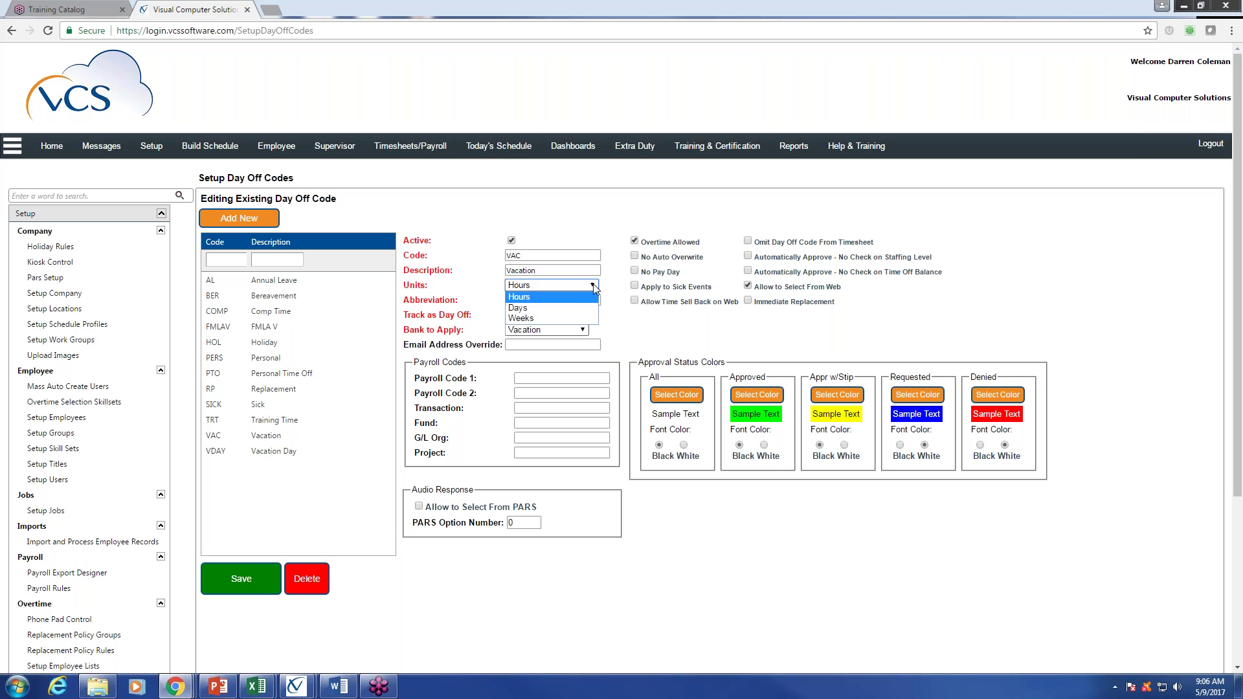
{"action": "left_click", "coordinate": [580, 303]}
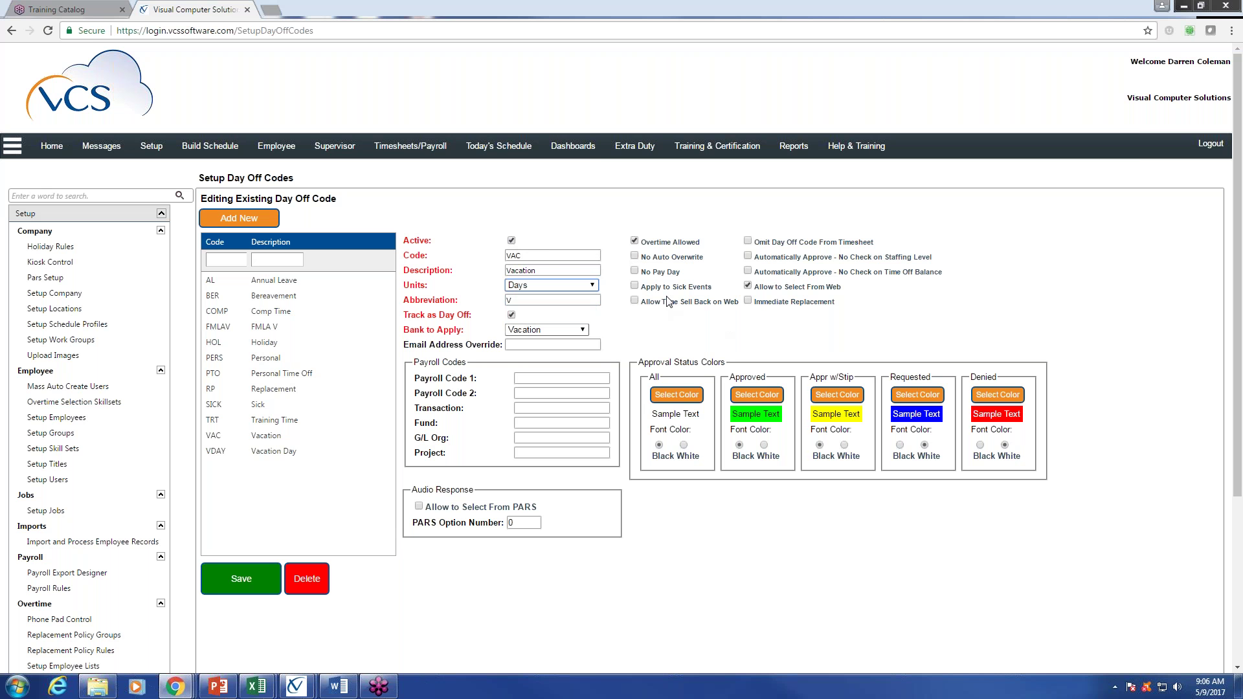
{"action": "left_click", "coordinate": [594, 285]}
{"action": "left_click", "coordinate": [583, 296]}
{"action": "left_click", "coordinate": [595, 289]}
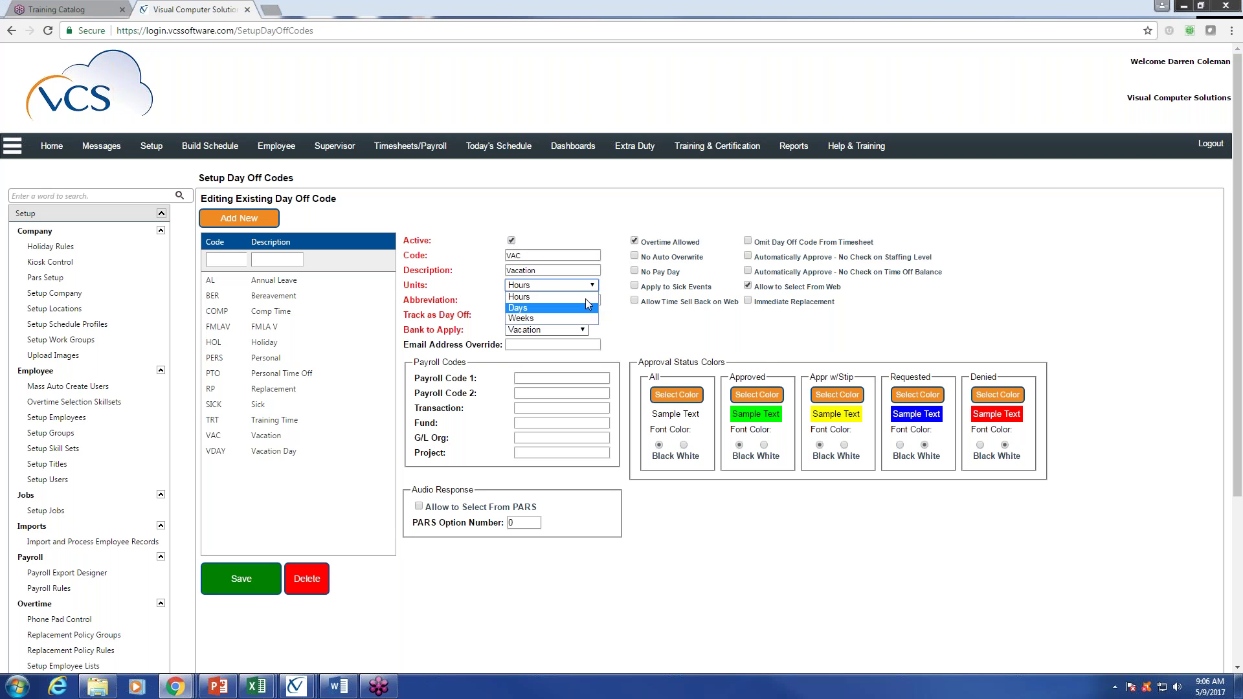
{"action": "left_click", "coordinate": [590, 295]}
{"action": "left_click", "coordinate": [588, 301]}
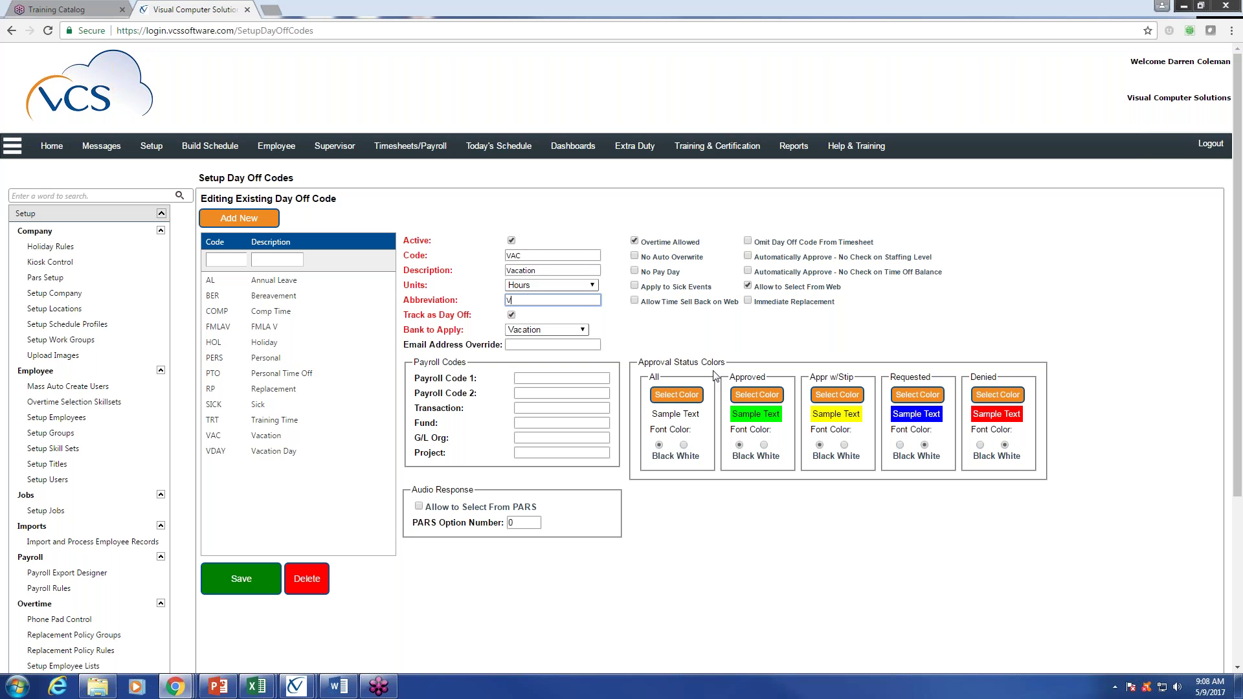
Examine the Bank to Apply options of the Vacation code, reselecting Vacation.
{"action": "left_click", "coordinate": [582, 332]}
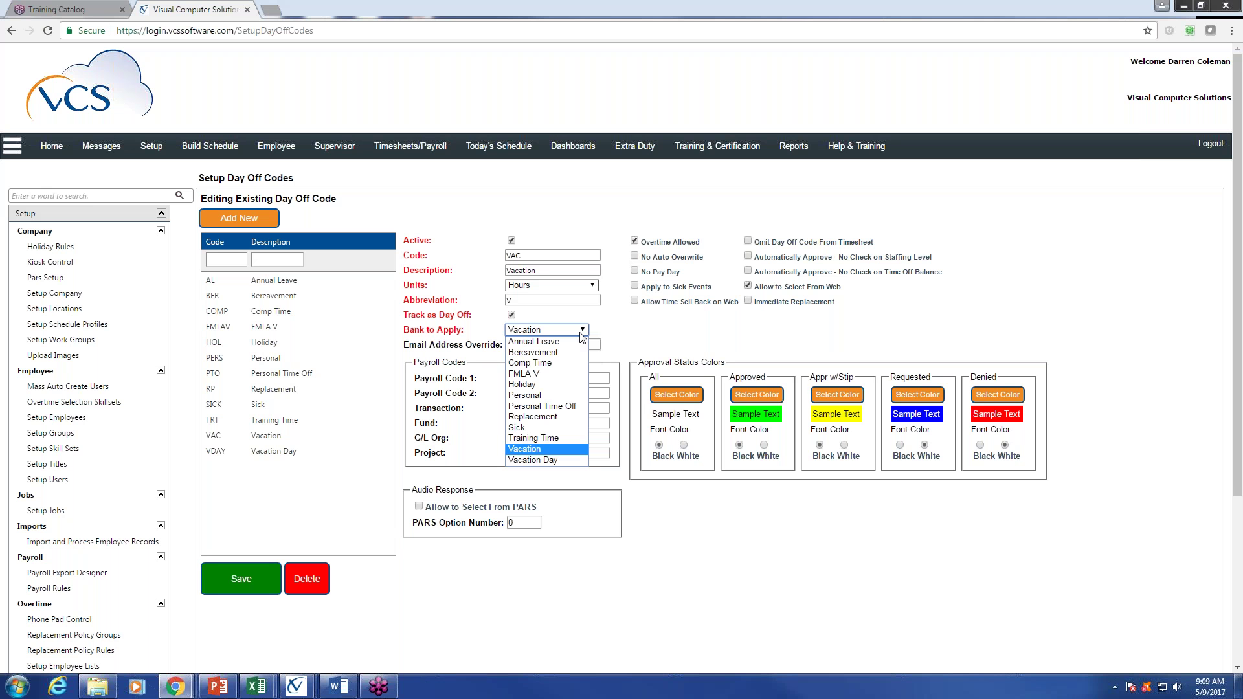
{"action": "left_click", "coordinate": [546, 449]}
{"action": "left_click", "coordinate": [582, 330]}
{"action": "left_click", "coordinate": [560, 450]}
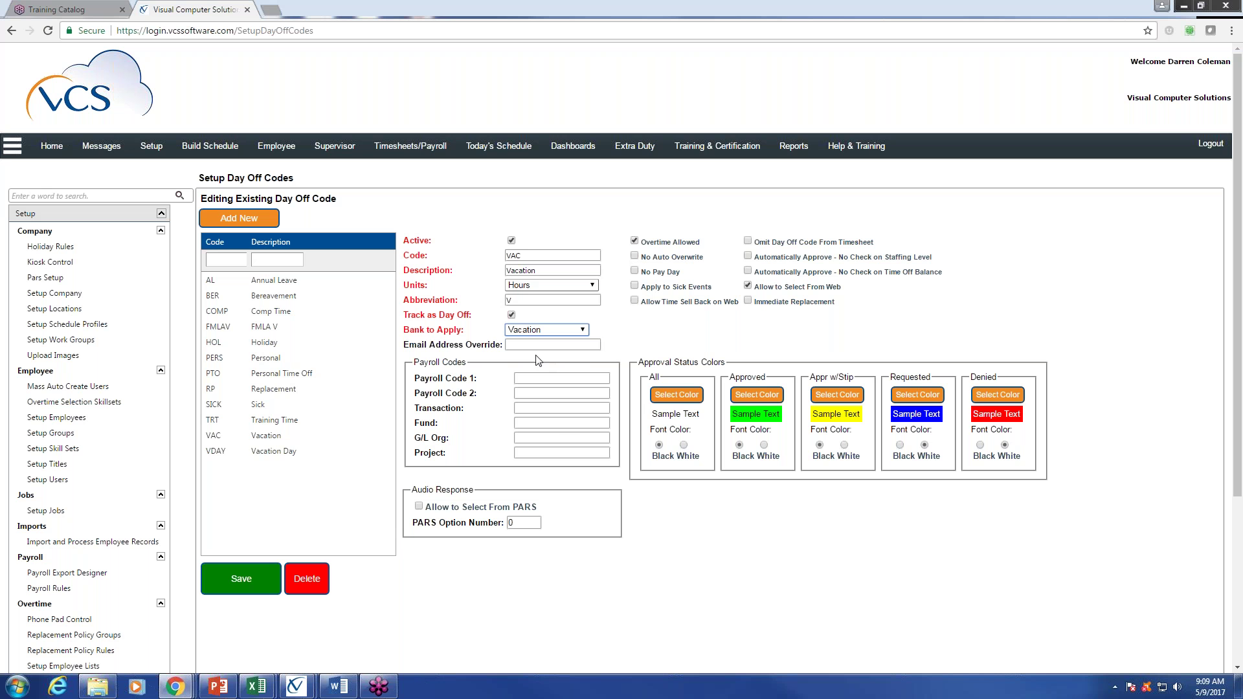
{"action": "left_click", "coordinate": [584, 331]}
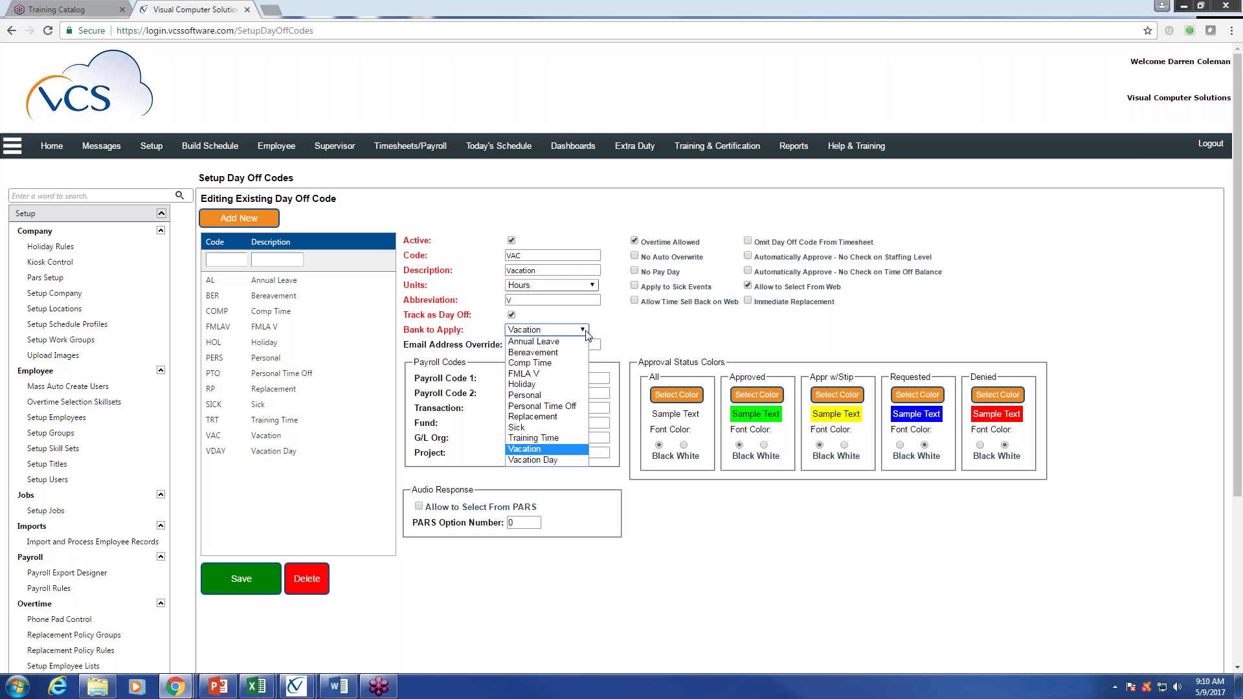
Compare the settings of the FMLAV day off code with those of the VAC code.
{"action": "left_click", "coordinate": [255, 328]}
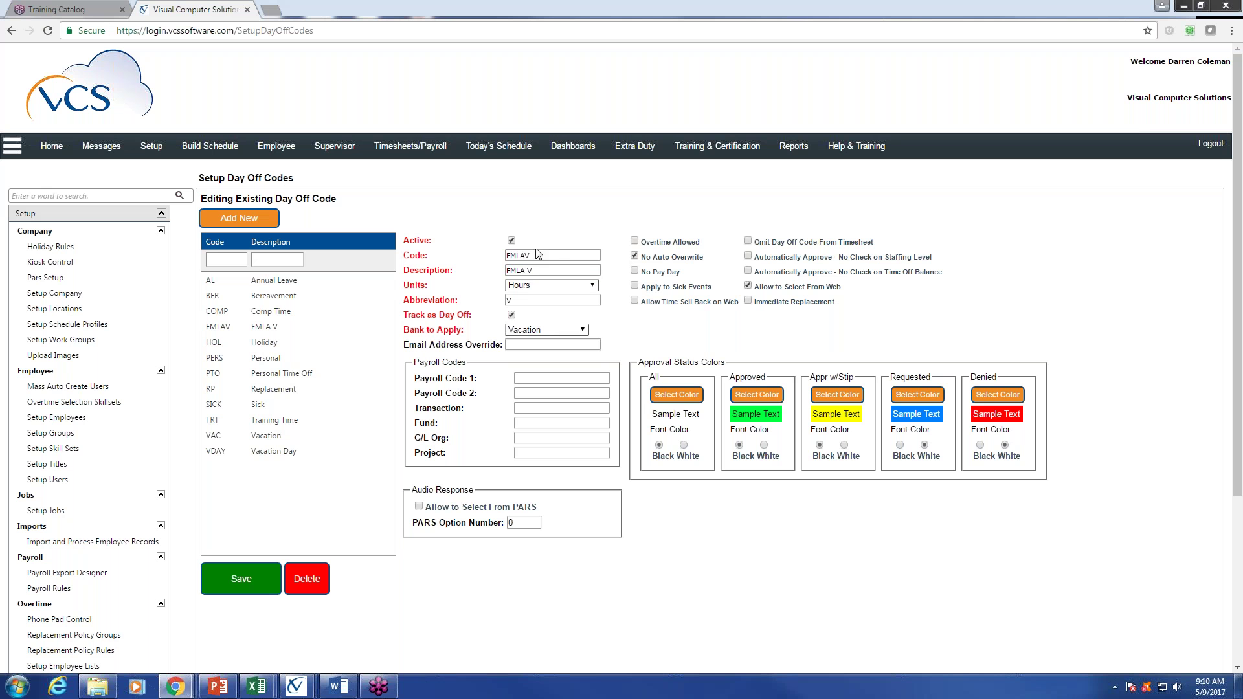
{"action": "left_click", "coordinate": [279, 438]}
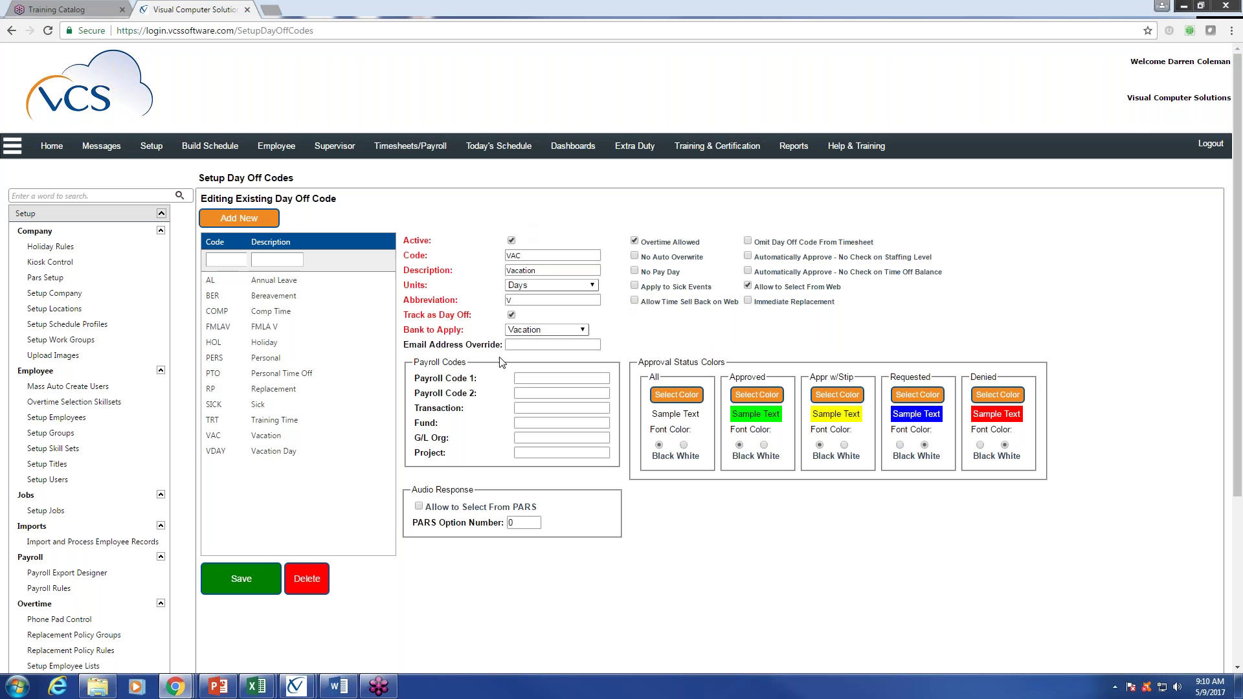
{"action": "left_click", "coordinate": [248, 329]}
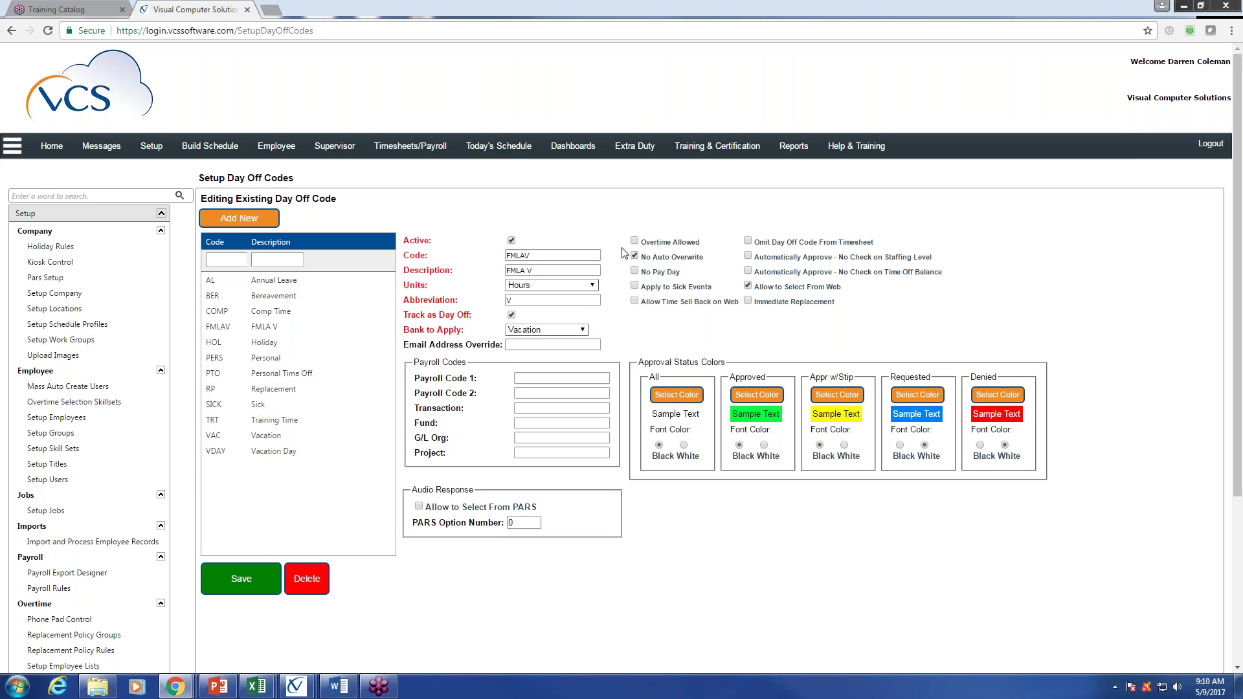
Examine the Bank to Apply options of the FMLAV code, reselecting Vacation, and reopen the VAC code.
{"action": "left_click", "coordinate": [586, 331]}
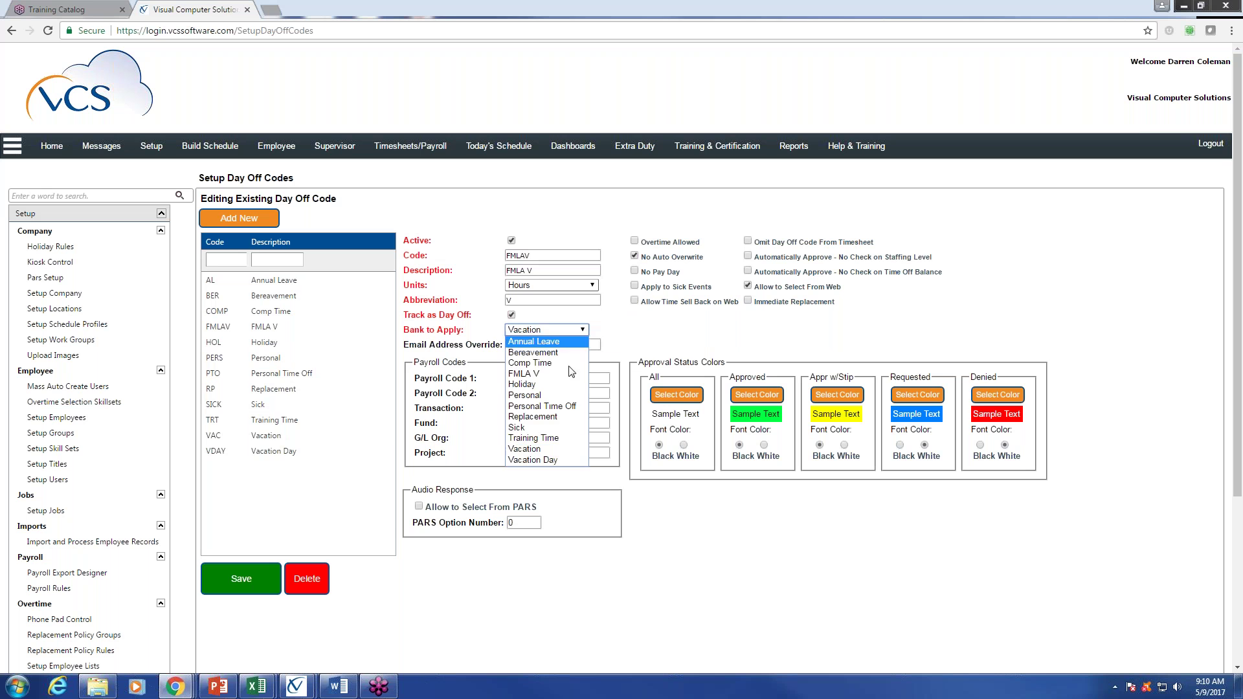
{"action": "left_click", "coordinate": [551, 452]}
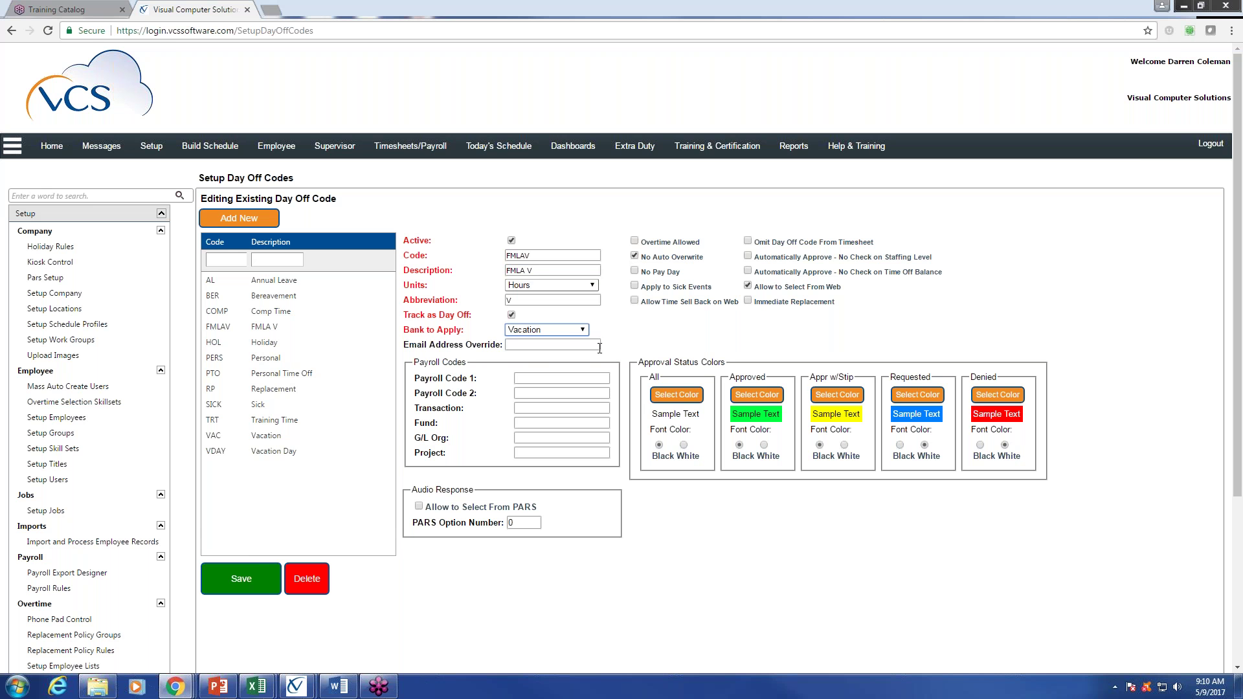
{"action": "left_click", "coordinate": [583, 331]}
{"action": "left_click", "coordinate": [568, 451]}
{"action": "left_click", "coordinate": [586, 331]}
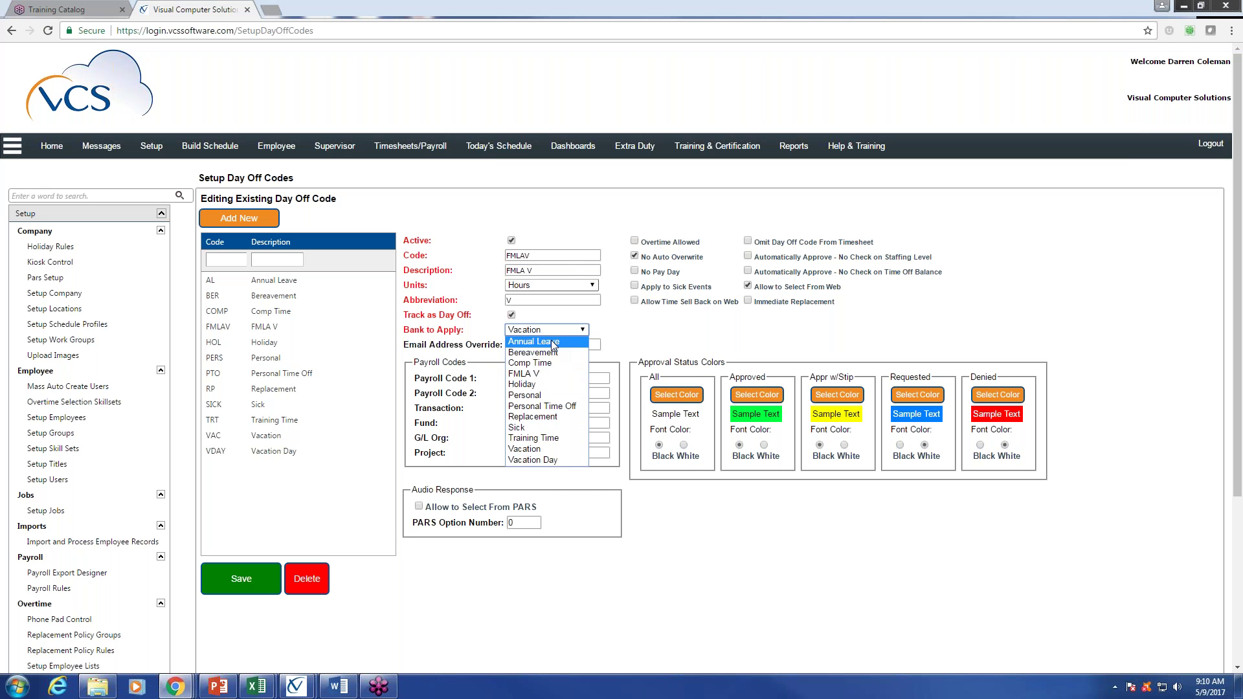
{"action": "left_click", "coordinate": [545, 449]}
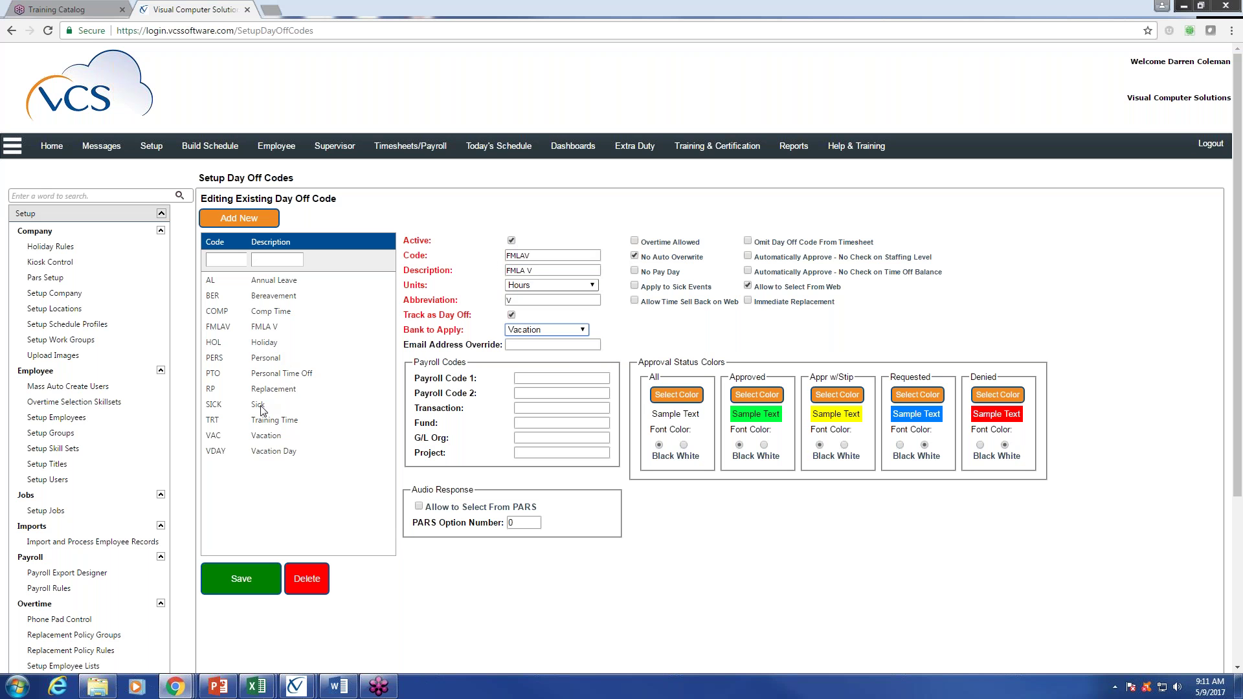
{"action": "left_click", "coordinate": [265, 440]}
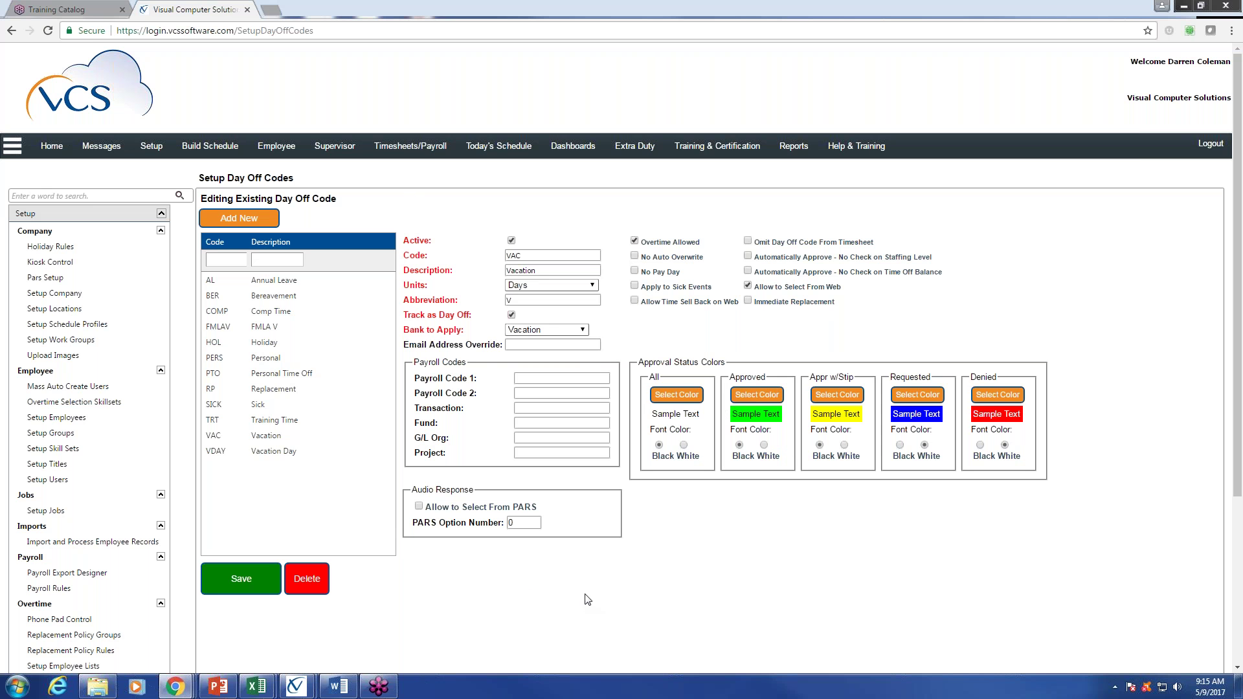
Start a new day off code with code CMP, description Comp Time and units Hours.
{"action": "left_click", "coordinate": [256, 227]}
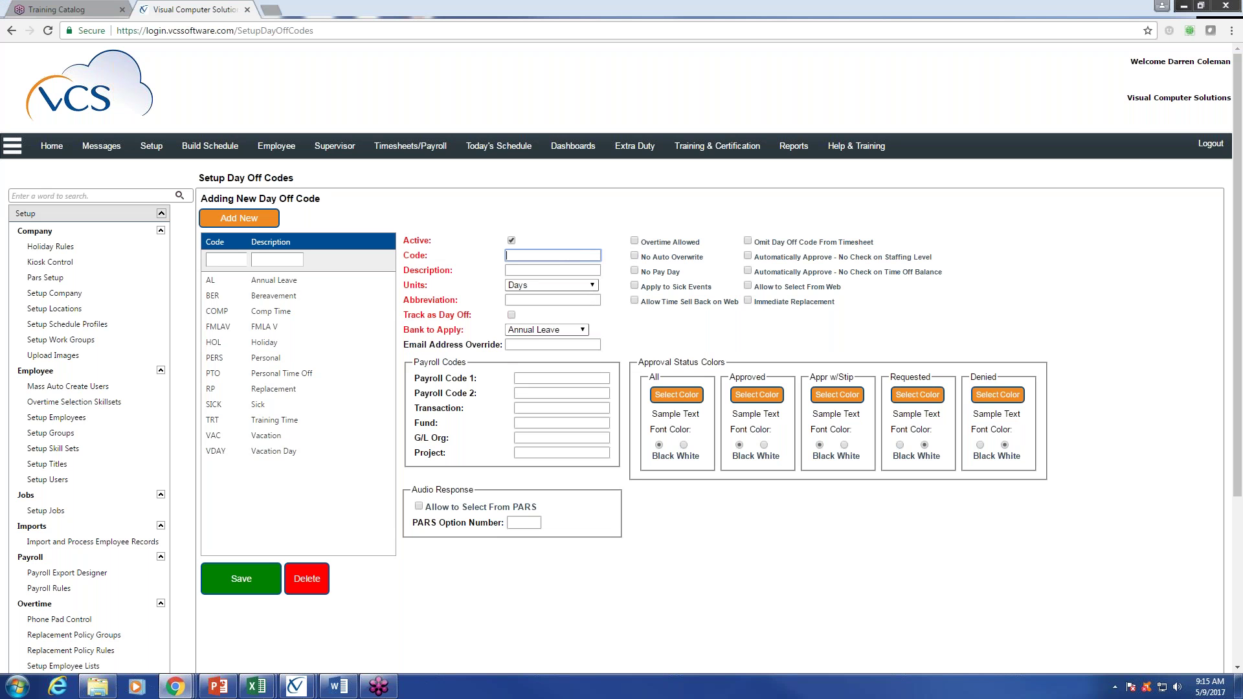
{"action": "type", "text": "CMP"}
{"action": "key", "text": "Tab"}
{"action": "type", "text": "Comp Da"}
{"action": "key", "text": "BackSpace"}
{"action": "key", "text": "BackSpace"}
{"action": "type", "text": "Time"}
{"action": "left_click", "coordinate": [594, 286]}
{"action": "left_click", "coordinate": [550, 302]}
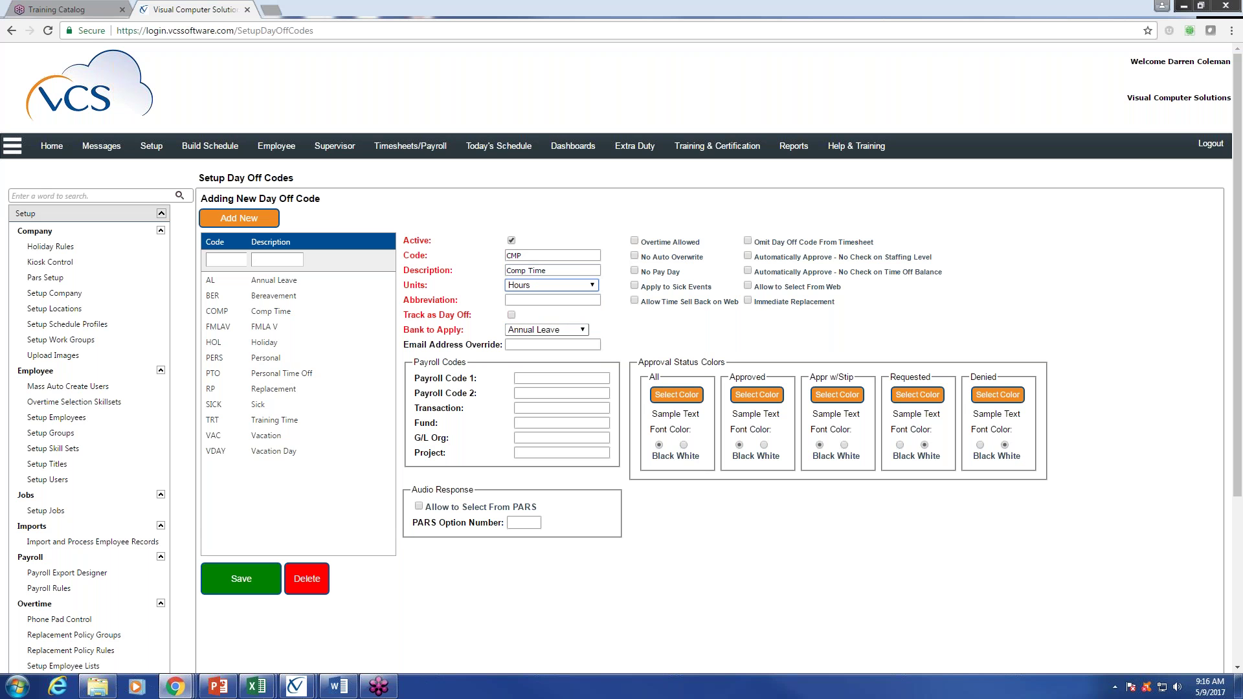
Give the new CMP code the abbreviation C, enable Track as Day Off, and view its Bank to Apply options.
{"action": "left_click", "coordinate": [542, 301]}
{"action": "type", "text": "C"}
{"action": "left_click", "coordinate": [512, 314]}
{"action": "left_click", "coordinate": [520, 300]}
{"action": "left_click", "coordinate": [583, 331]}
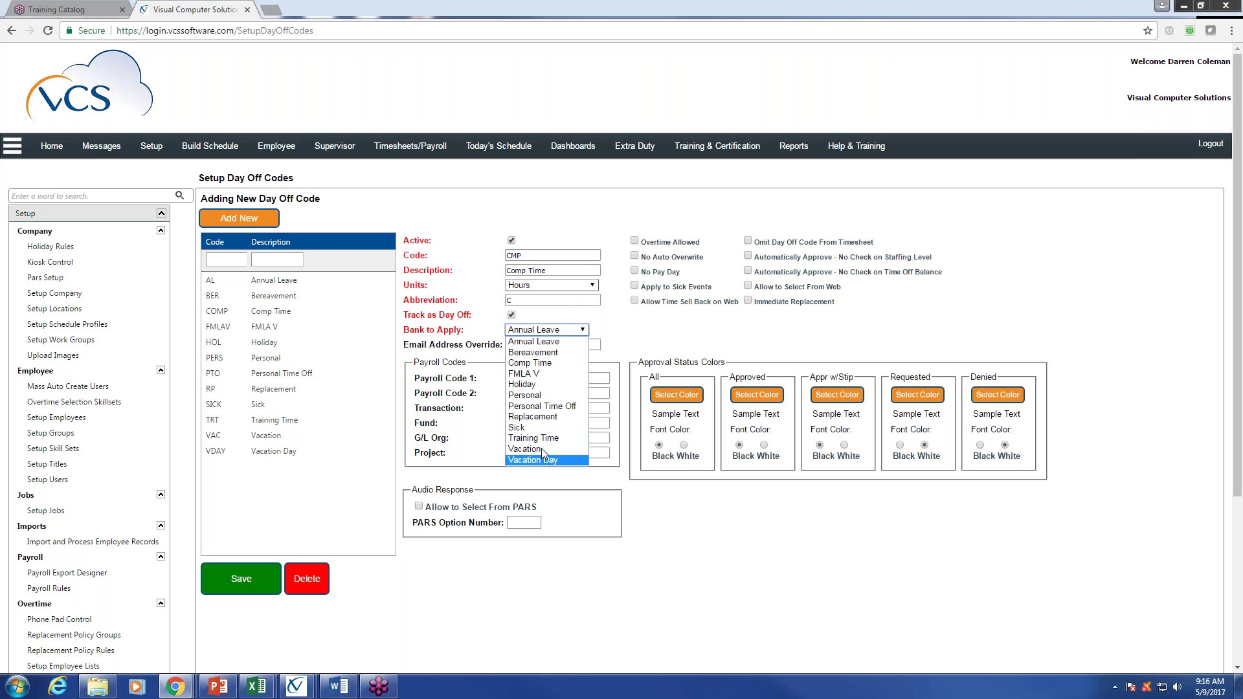
{"action": "left_click", "coordinate": [674, 335]}
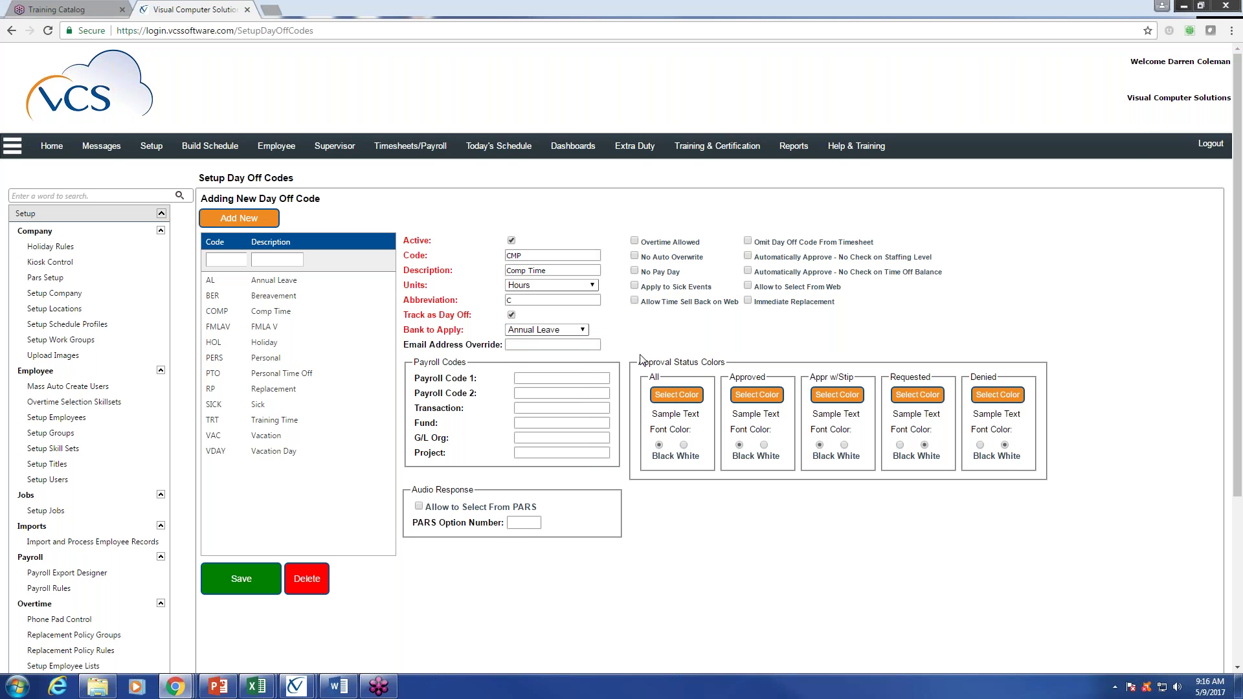
Enable Overtime Allowed and Allow to Select From Web for the new CMP day off code, keeping abbreviation C.
{"action": "left_click", "coordinate": [635, 242]}
{"action": "key", "text": "BackSpace"}
{"action": "type", "text": "C"}
{"action": "left_click", "coordinate": [748, 287]}
Set the CMP code's approval status colors to green for Approved and yellow for Appr w/Stip.
{"action": "left_click", "coordinate": [764, 396]}
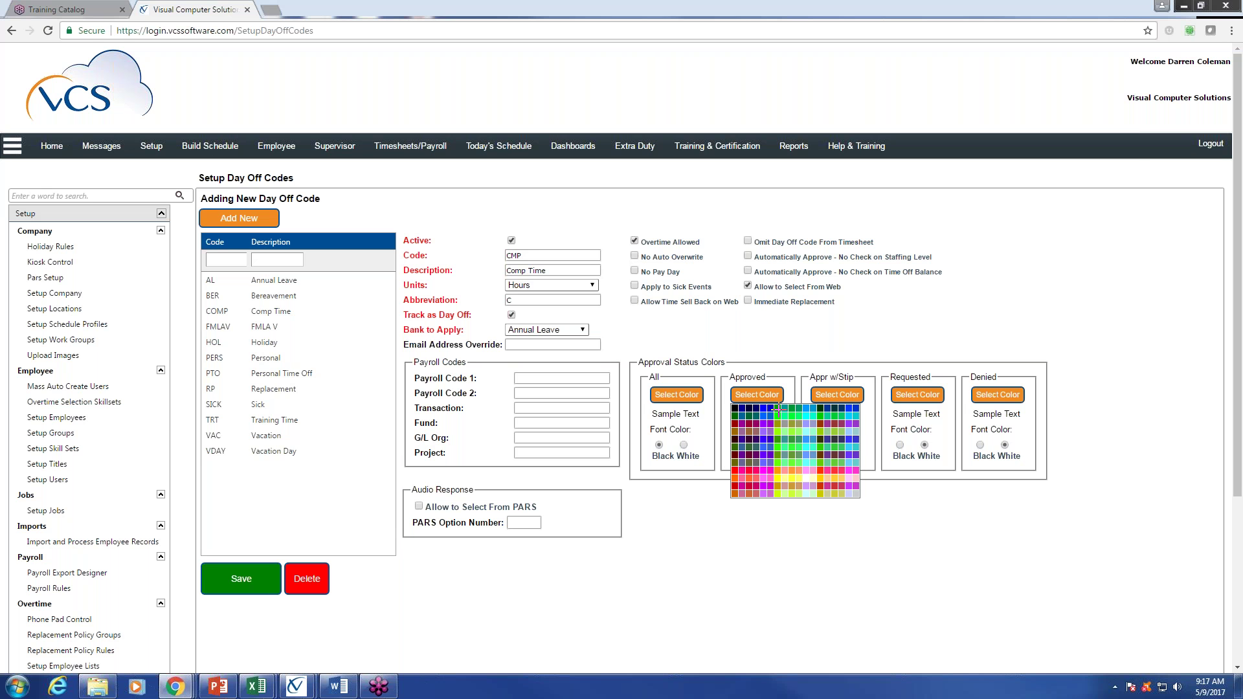
{"action": "left_click", "coordinate": [780, 409]}
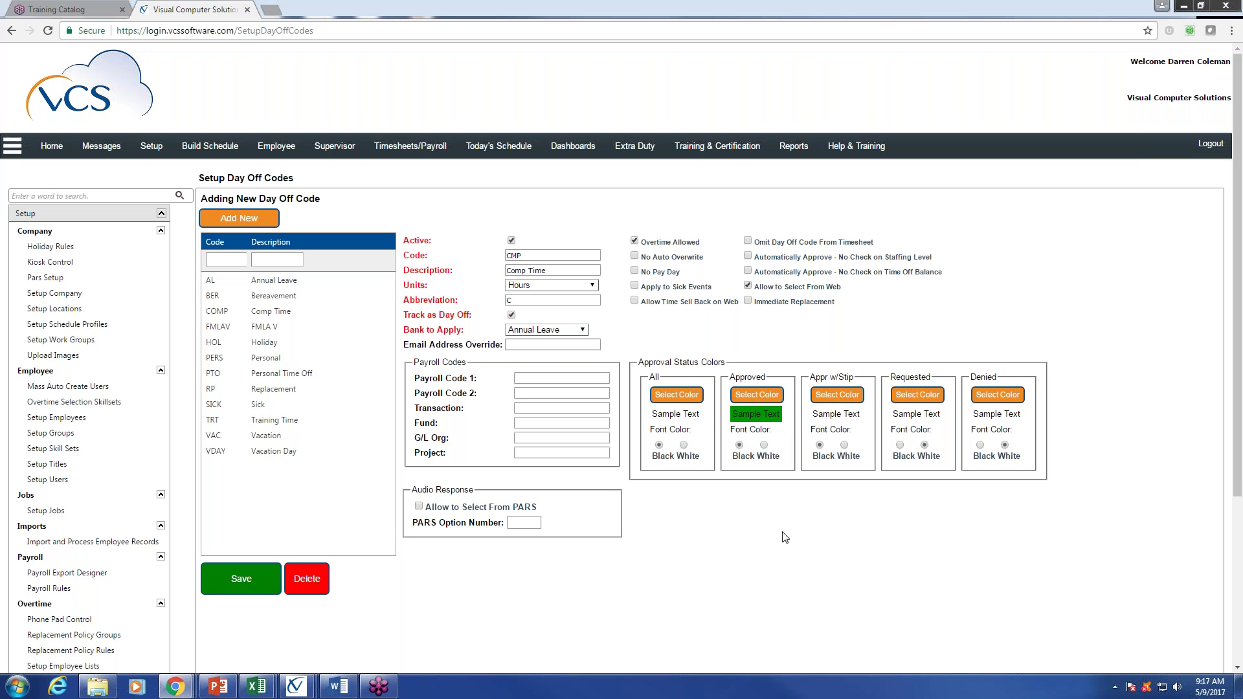
{"action": "left_click", "coordinate": [854, 396]}
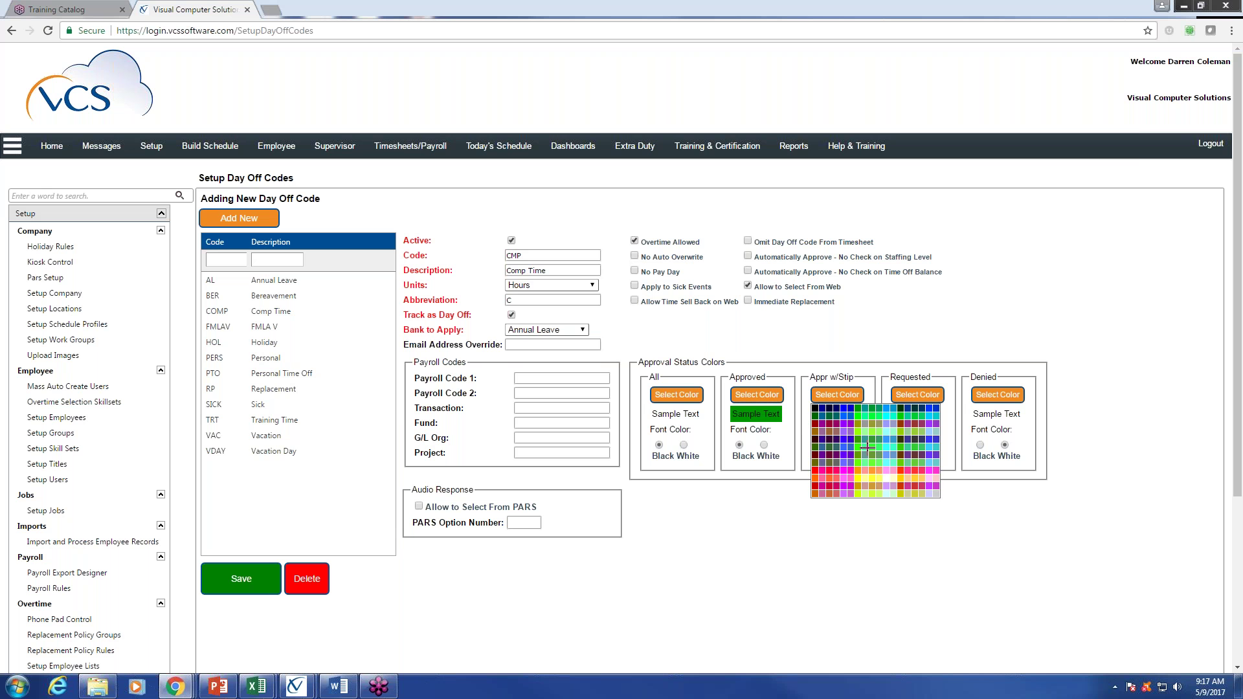
{"action": "left_click", "coordinate": [862, 477]}
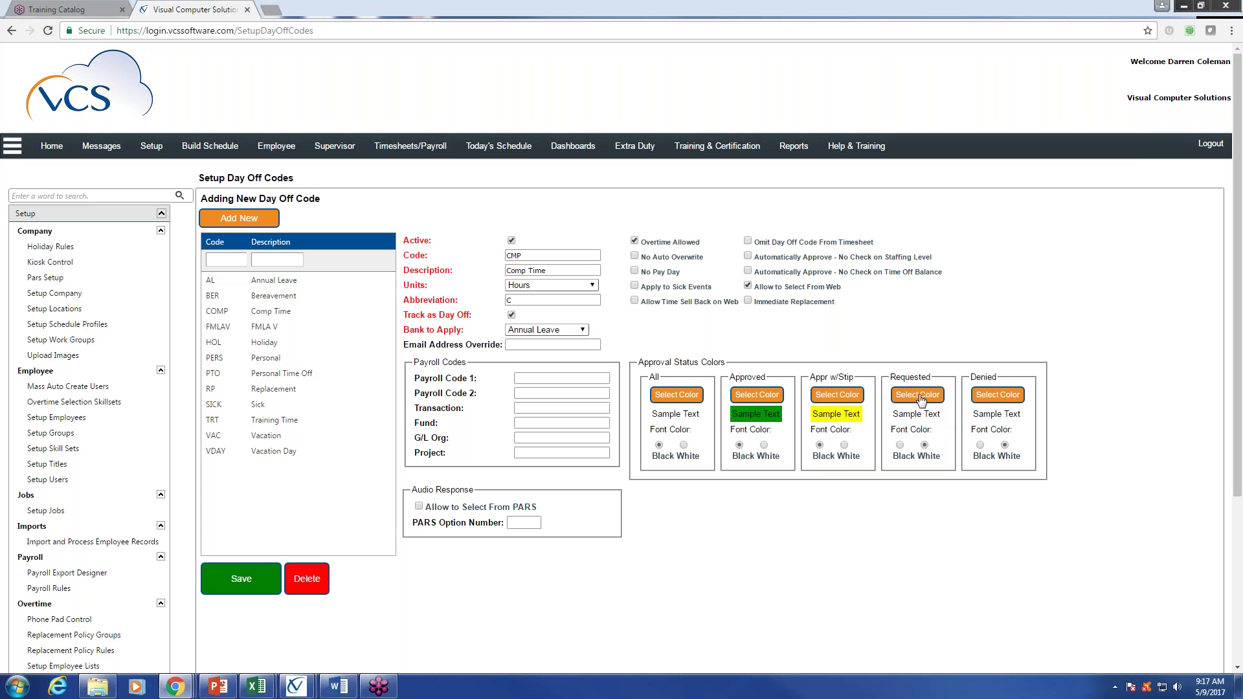
Set the Requested status color to blue and Denied to red with a white font, and save the CMP code.
{"action": "left_click", "coordinate": [921, 397]}
{"action": "left_click", "coordinate": [931, 409]}
{"action": "left_click", "coordinate": [1008, 400]}
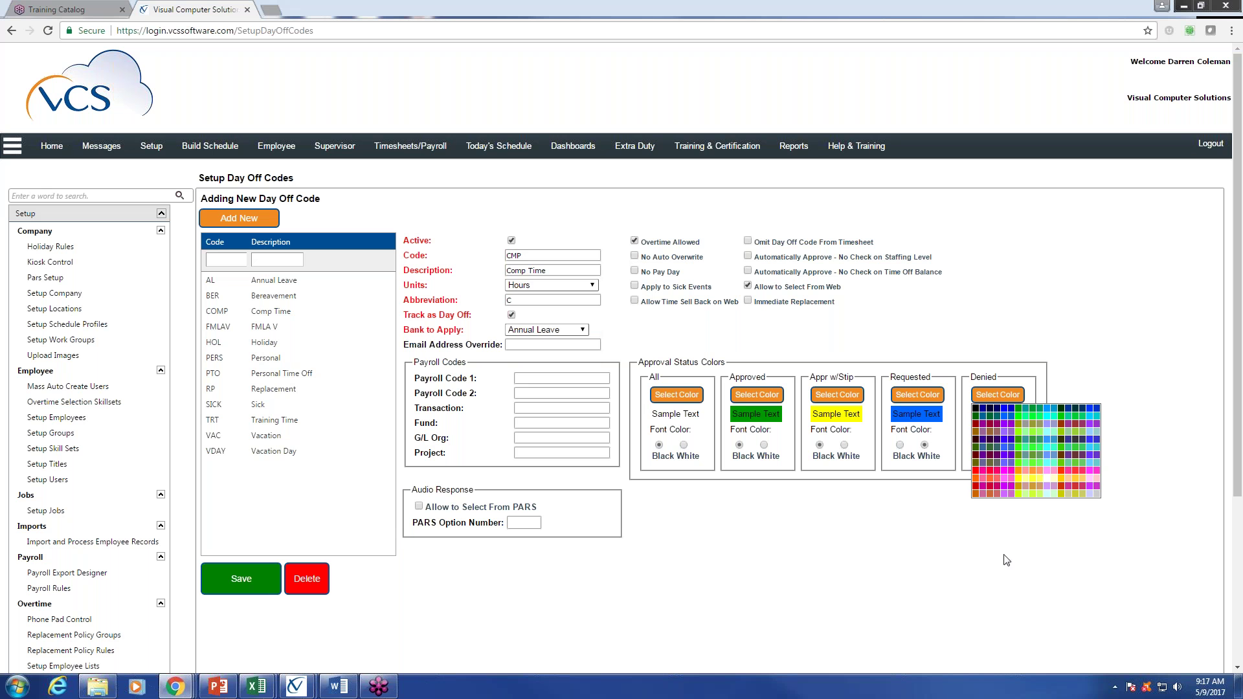
{"action": "left_click", "coordinate": [975, 471]}
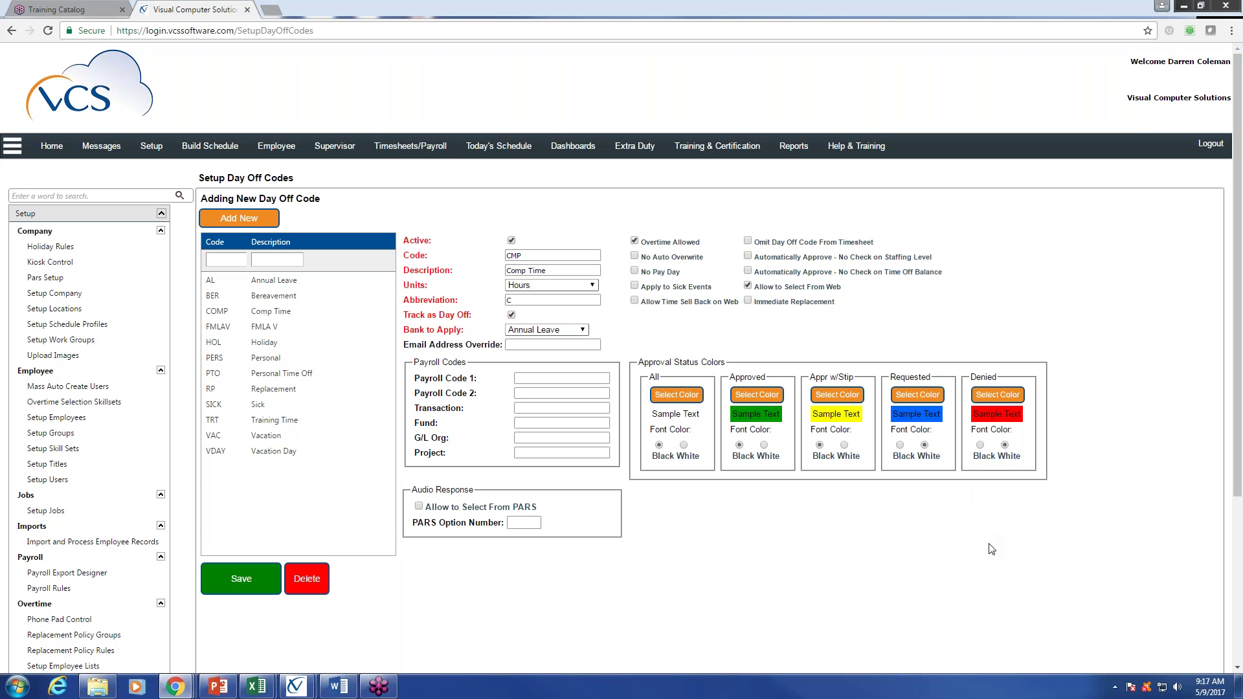
{"action": "left_click", "coordinate": [1004, 446]}
{"action": "left_click", "coordinate": [248, 581]}
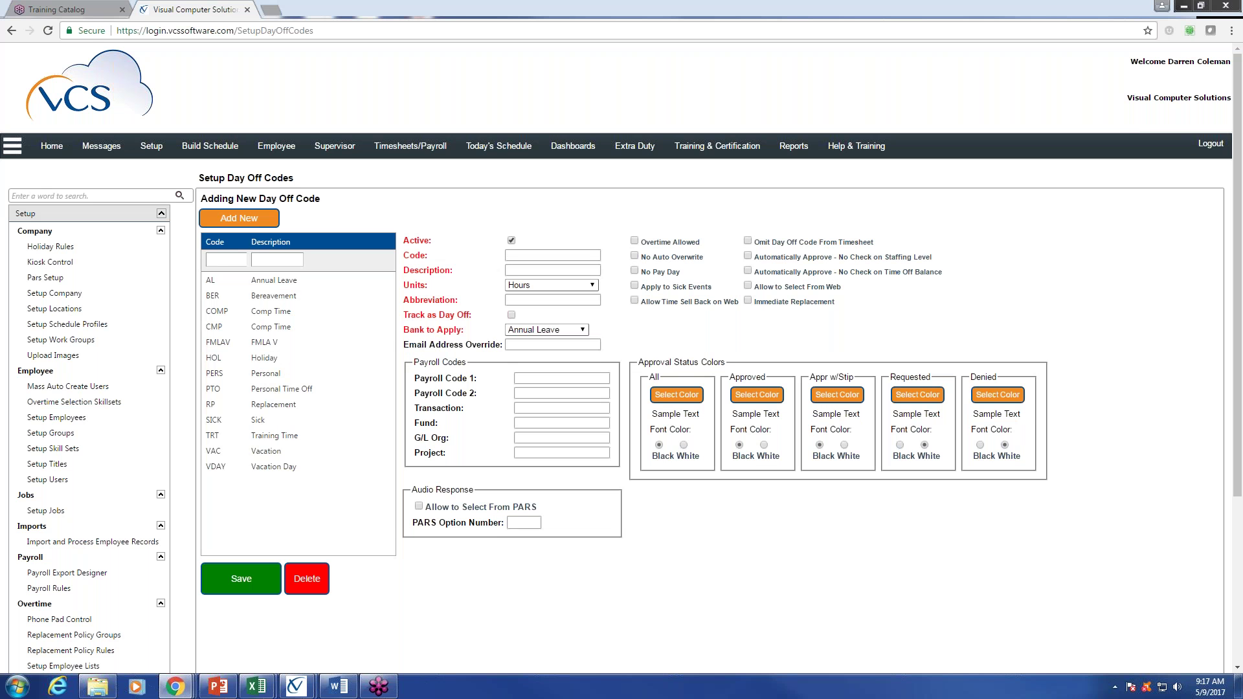
Reopen the saved CMP code and check which banks are offered under Bank to Apply.
{"action": "left_click", "coordinate": [257, 326]}
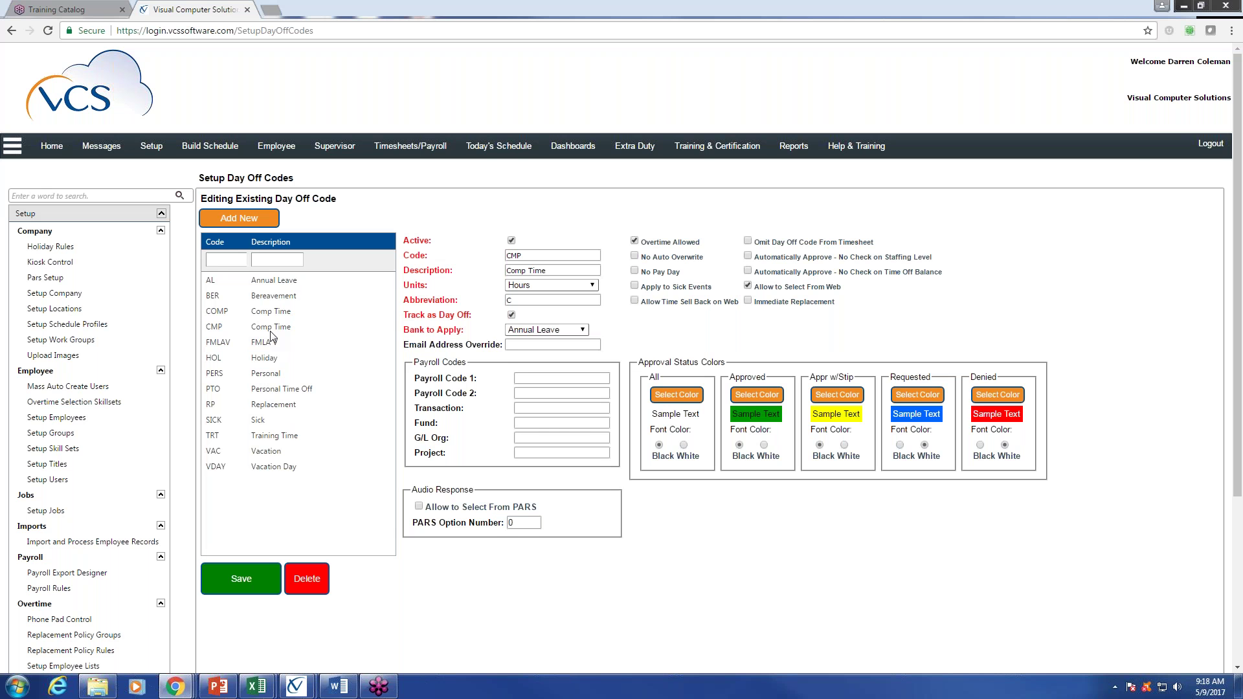
{"action": "left_click", "coordinate": [583, 331]}
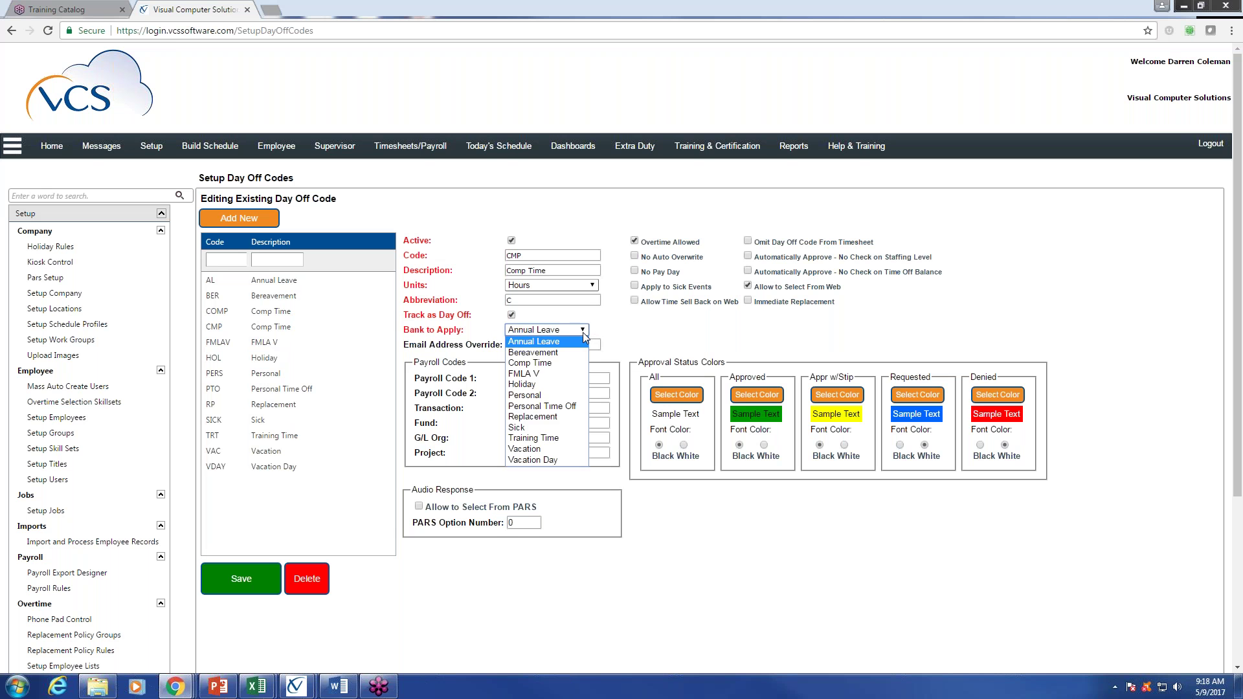
{"action": "left_click", "coordinate": [655, 332]}
Reload the day off codes setup, set the CMP code's Bank to Apply to Comp Time, and save it.
{"action": "scroll", "coordinate": [77, 568], "scroll_direction": "down", "scroll_amount": 2}
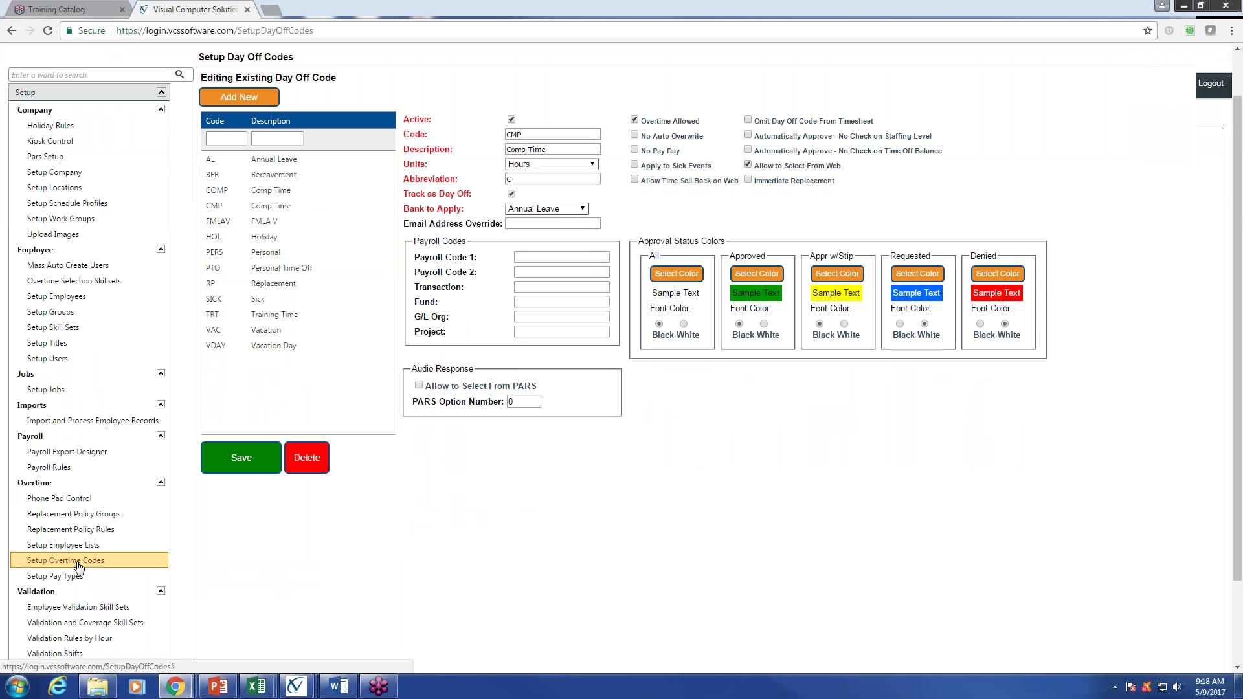
{"action": "scroll", "coordinate": [77, 568], "scroll_direction": "up", "scroll_amount": 2}
{"action": "scroll", "coordinate": [83, 563], "scroll_direction": "down", "scroll_amount": 4}
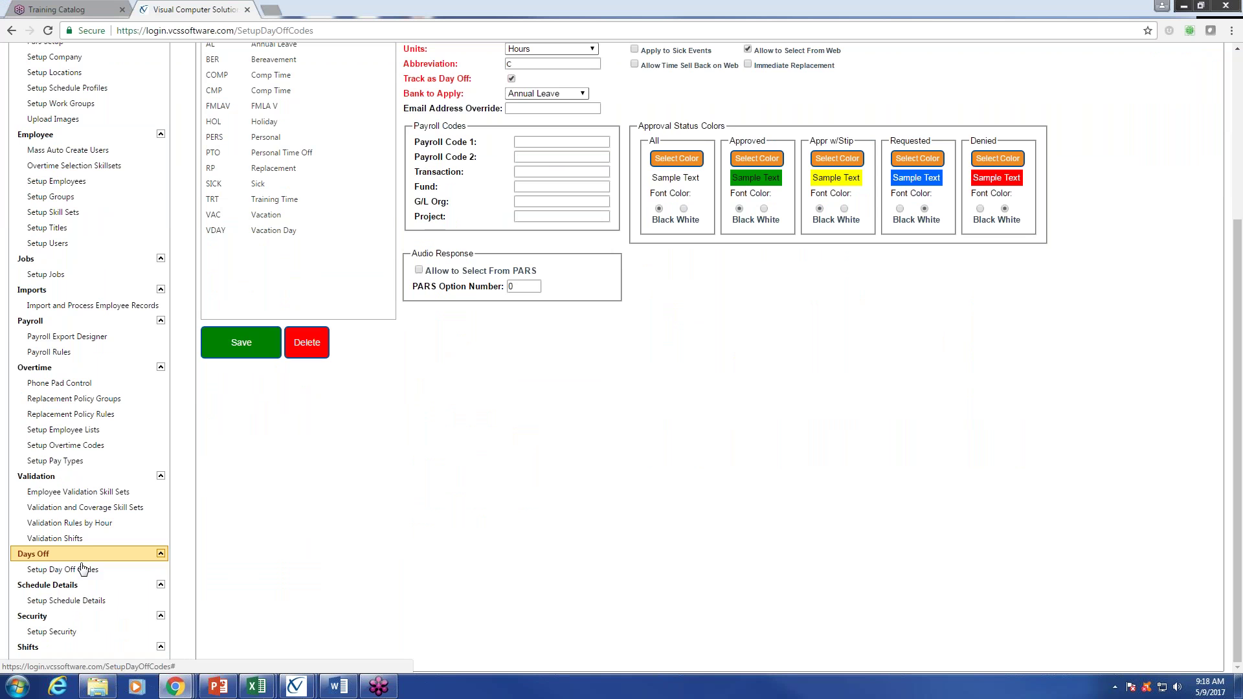
{"action": "left_click", "coordinate": [83, 569]}
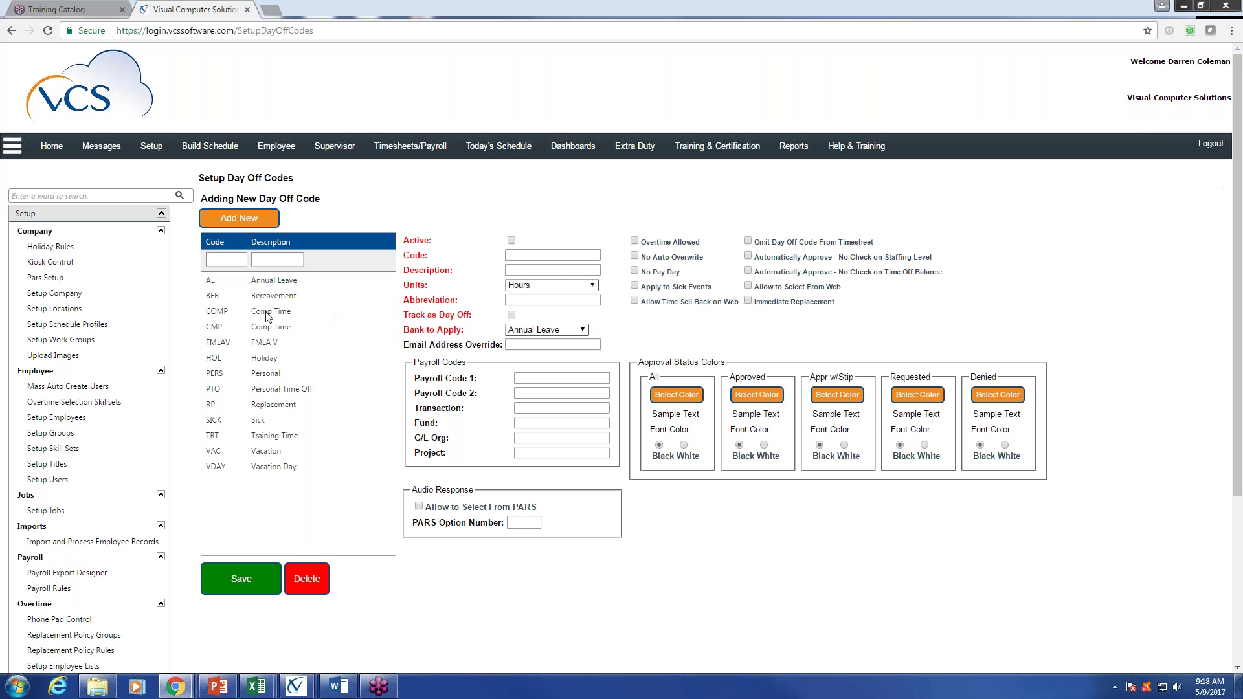
{"action": "left_click", "coordinate": [250, 329]}
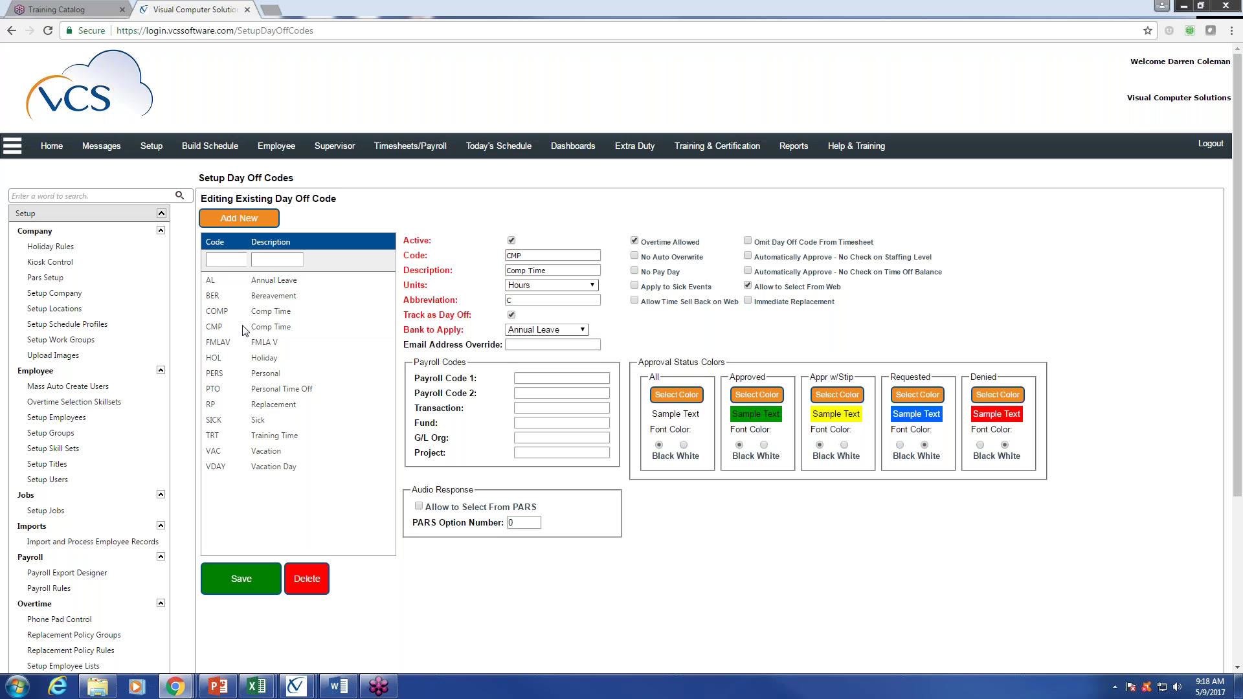
{"action": "left_click", "coordinate": [583, 330]}
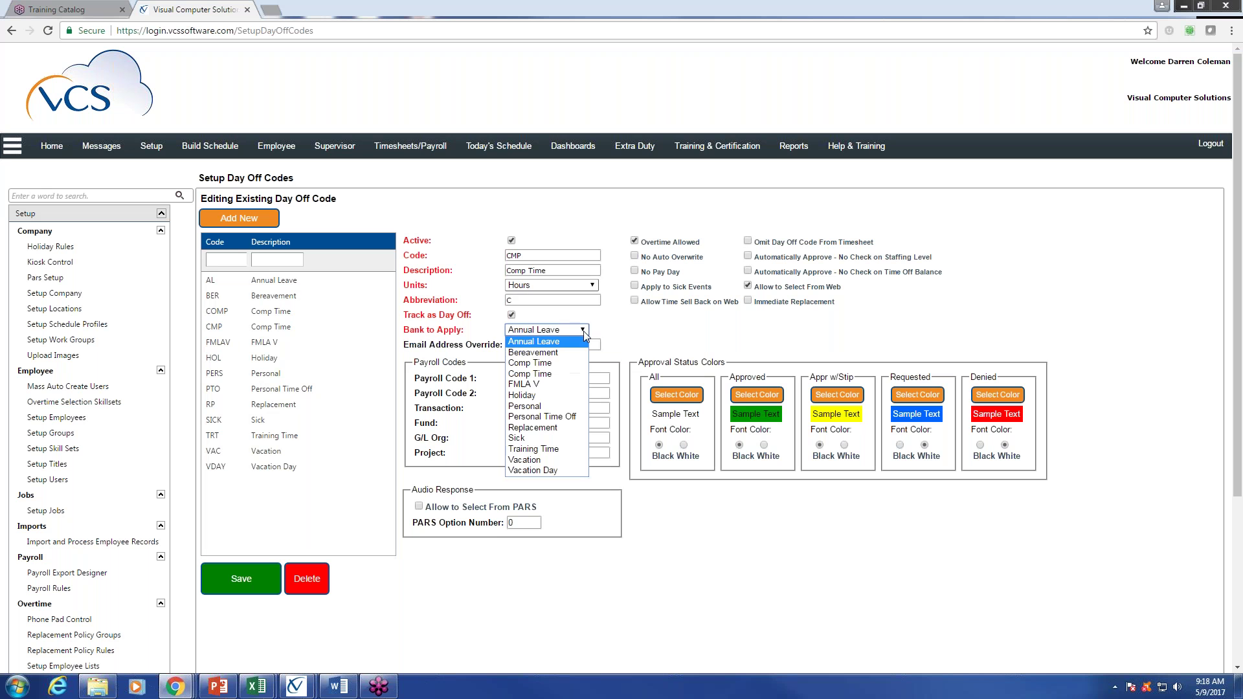
{"action": "left_click", "coordinate": [575, 363]}
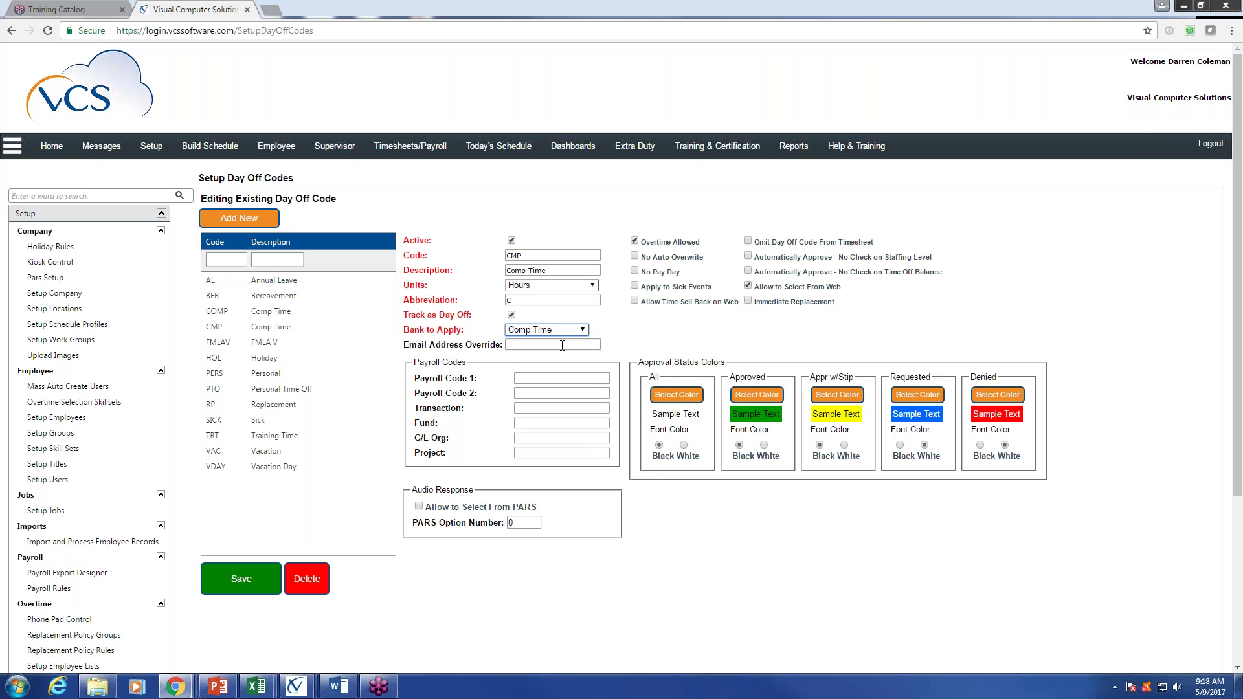
{"action": "left_click", "coordinate": [239, 581]}
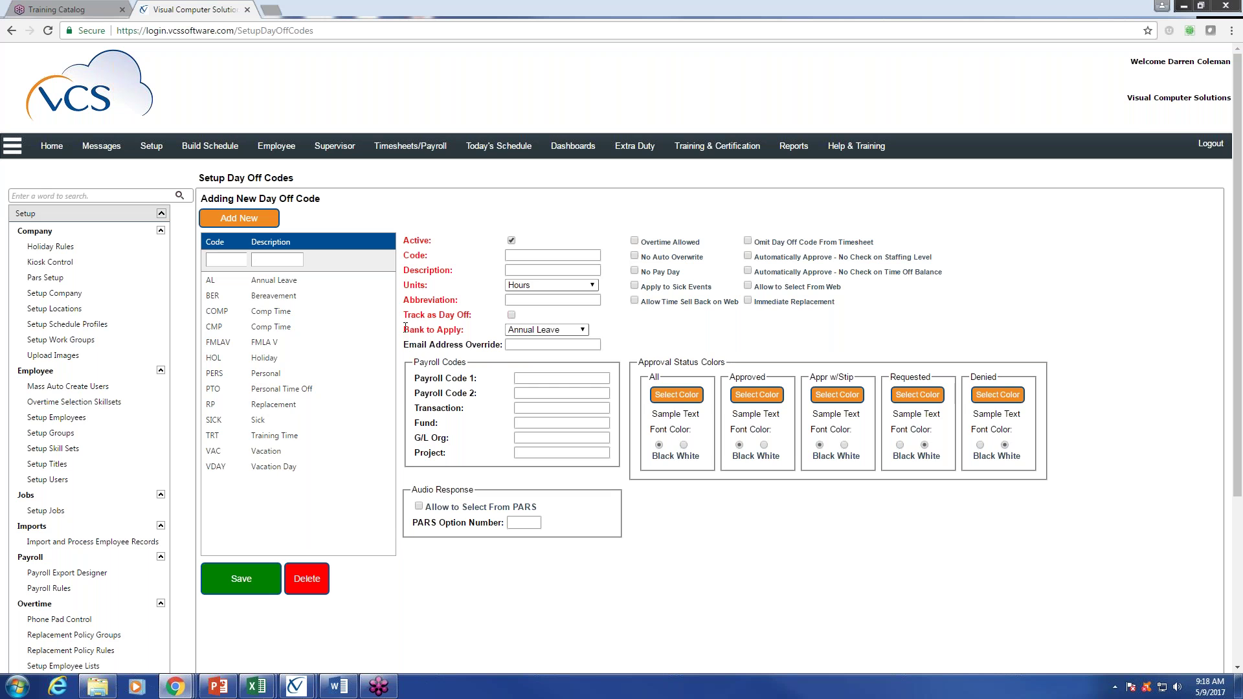
Open the AL Annual Leave code and view its Bank to Apply options.
{"action": "left_click", "coordinate": [278, 283]}
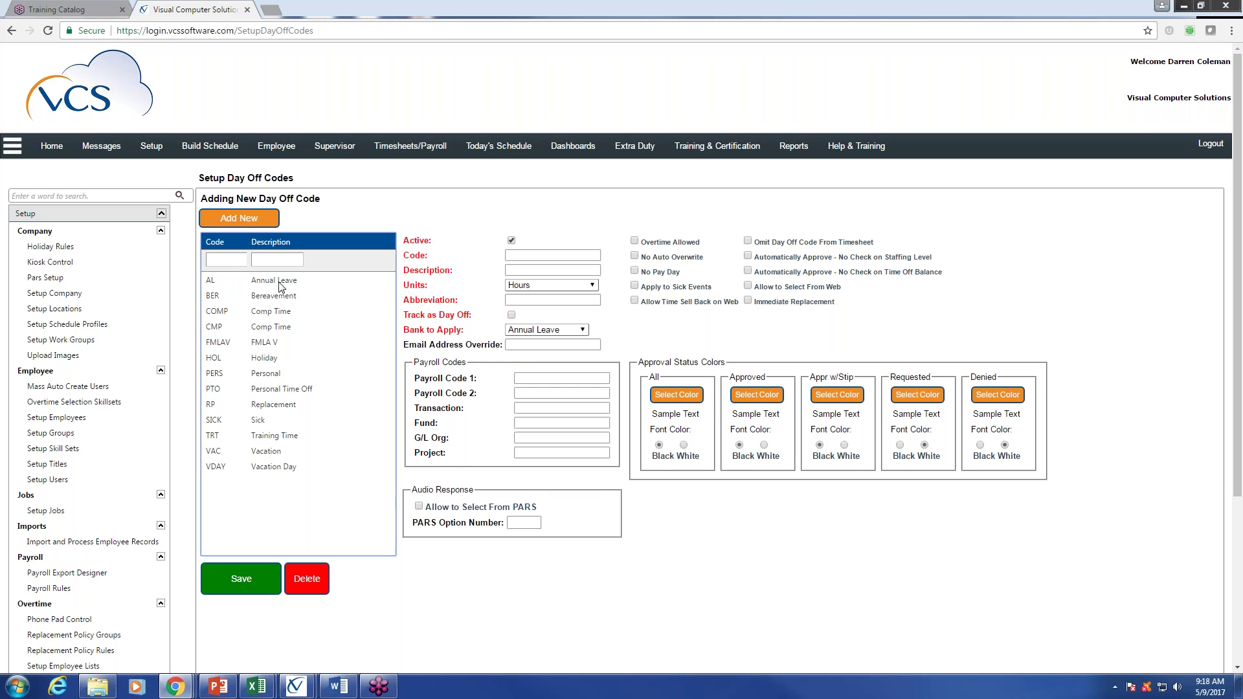
{"action": "left_click", "coordinate": [585, 331]}
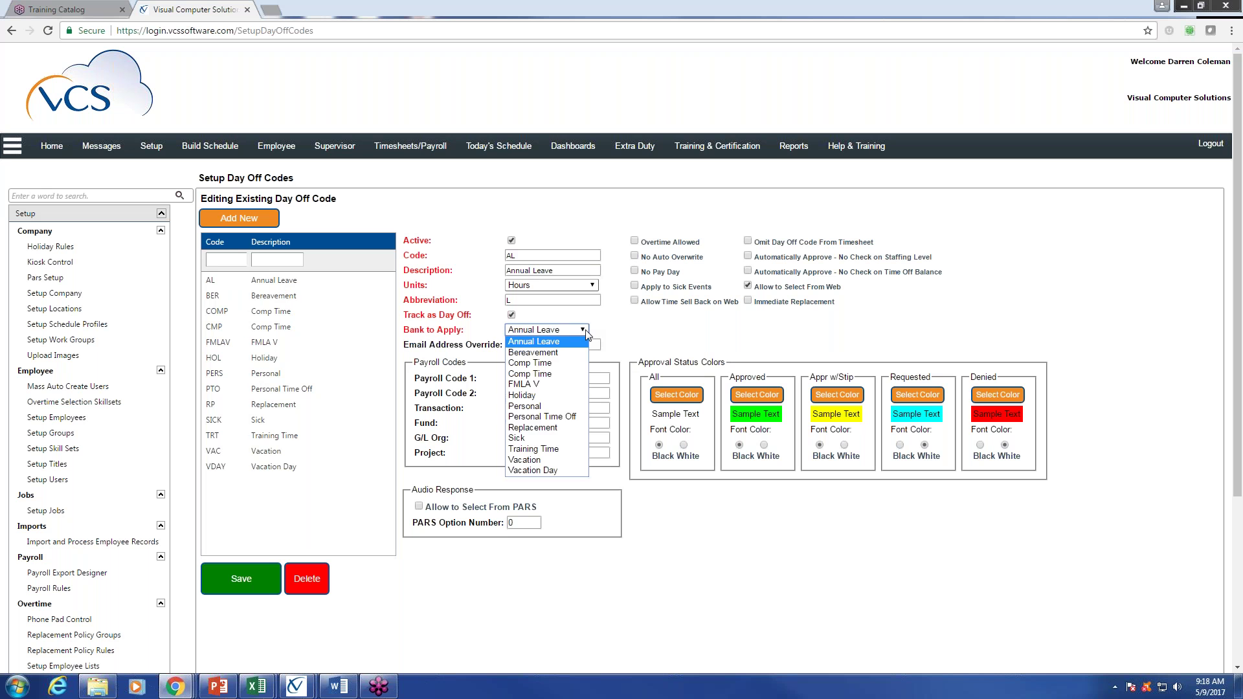
{"action": "left_click", "coordinate": [688, 335]}
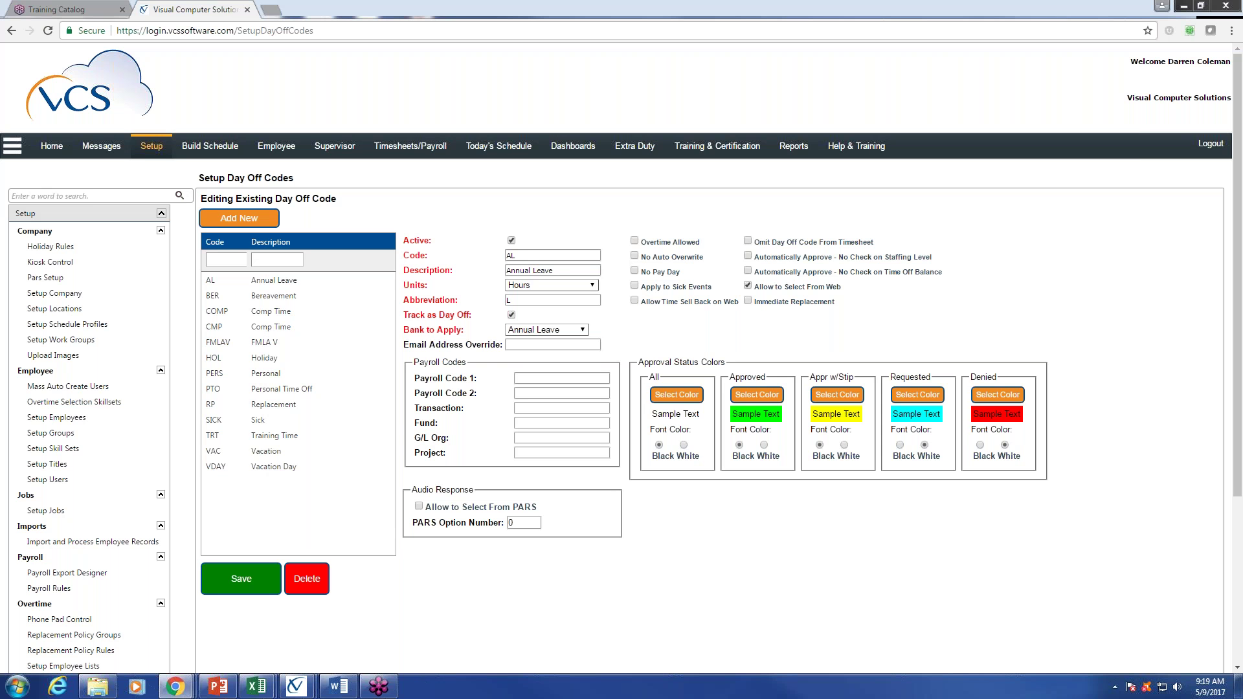
Open the daily schedule and show today's date.
{"action": "mouse_move", "coordinate": [152, 144]}
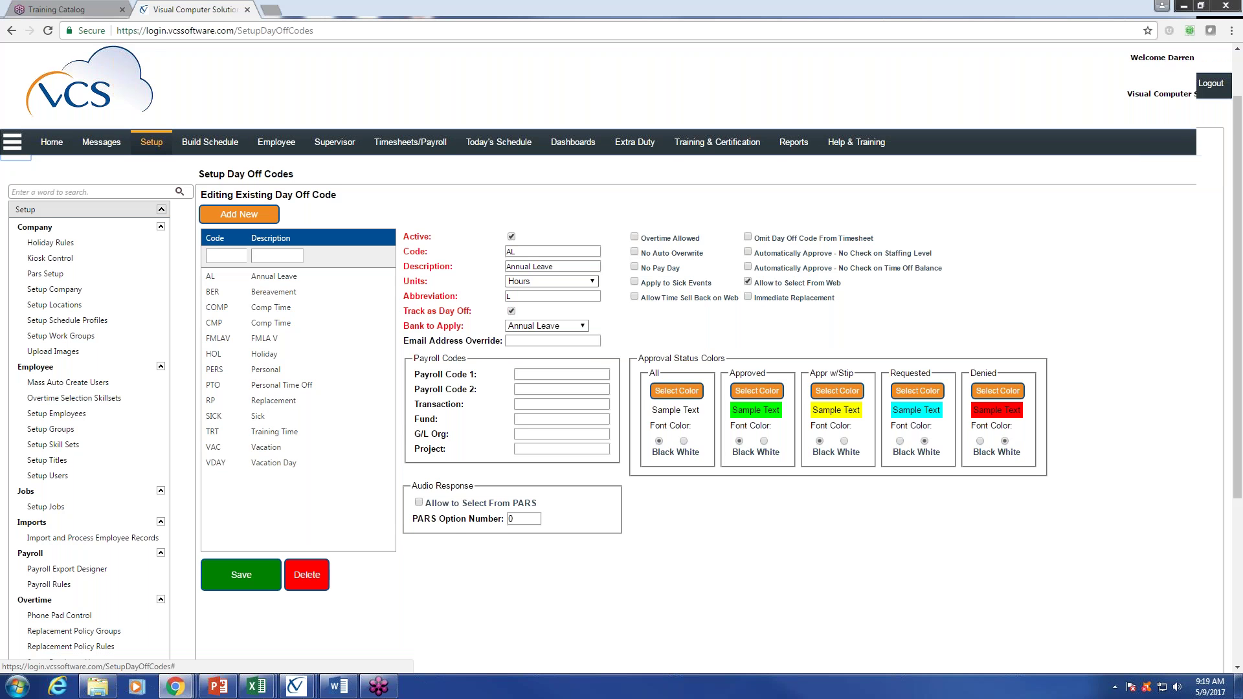
{"action": "scroll", "coordinate": [152, 148], "scroll_direction": "down", "scroll_amount": 1}
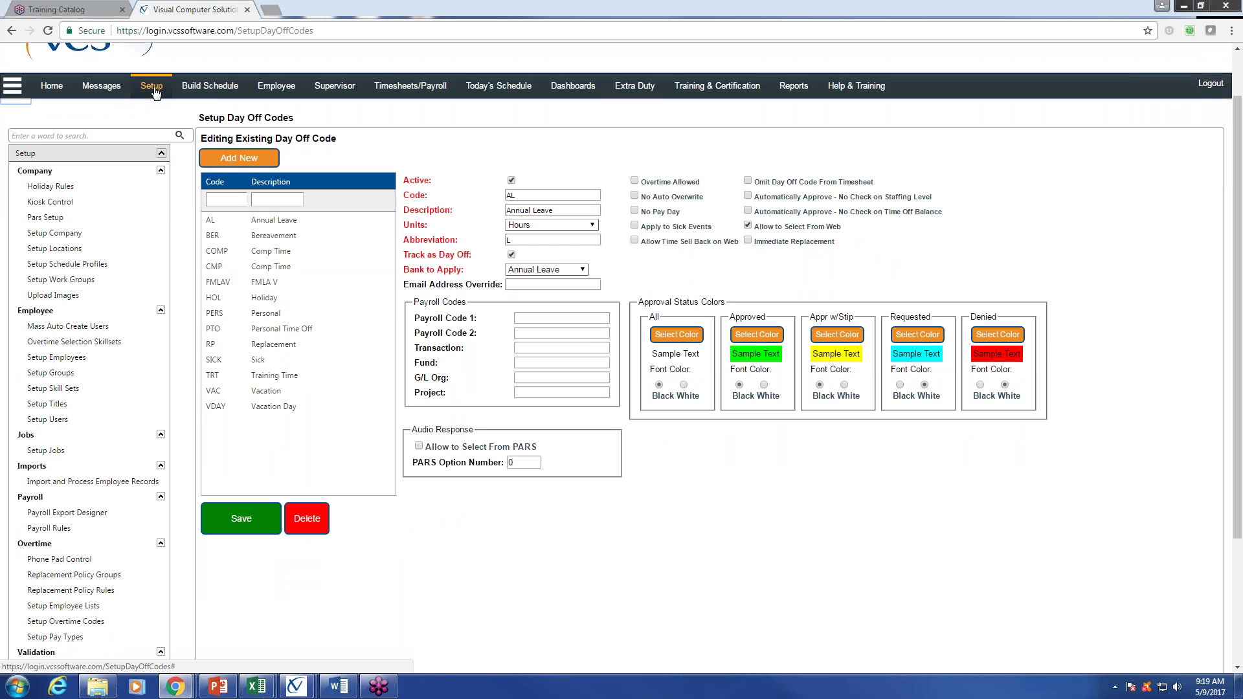
{"action": "left_click", "coordinate": [509, 90]}
{"action": "left_click", "coordinate": [43, 231]}
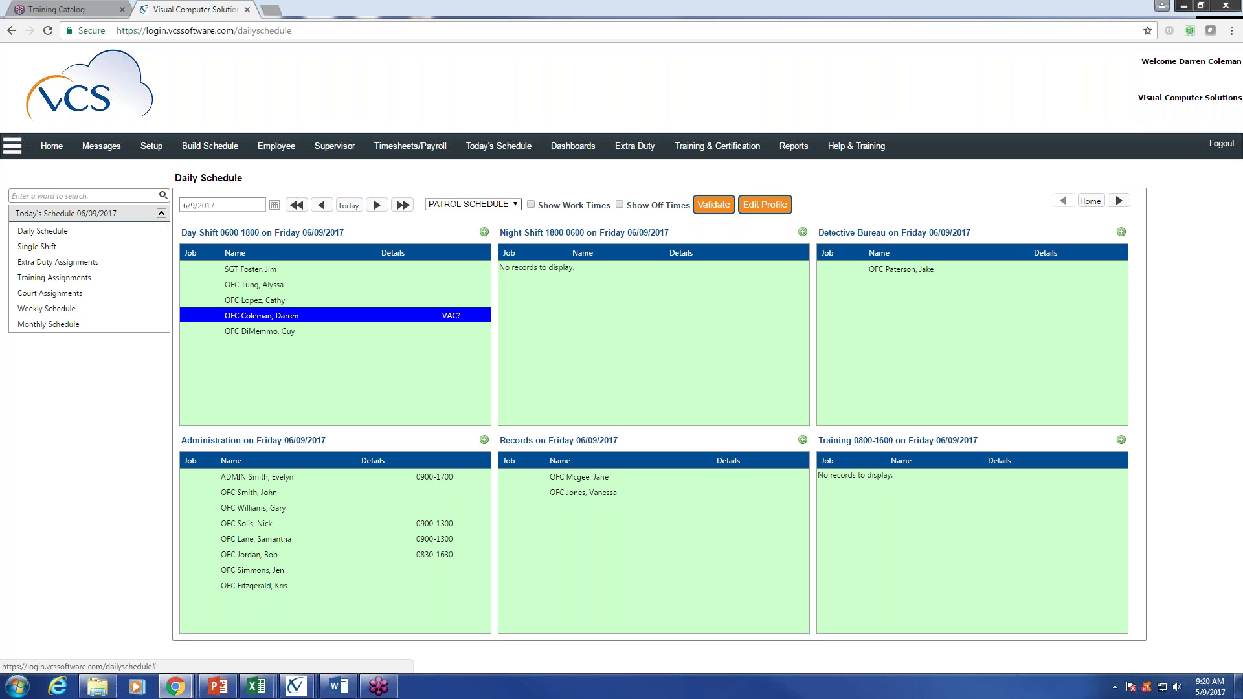
{"action": "left_click", "coordinate": [348, 205]}
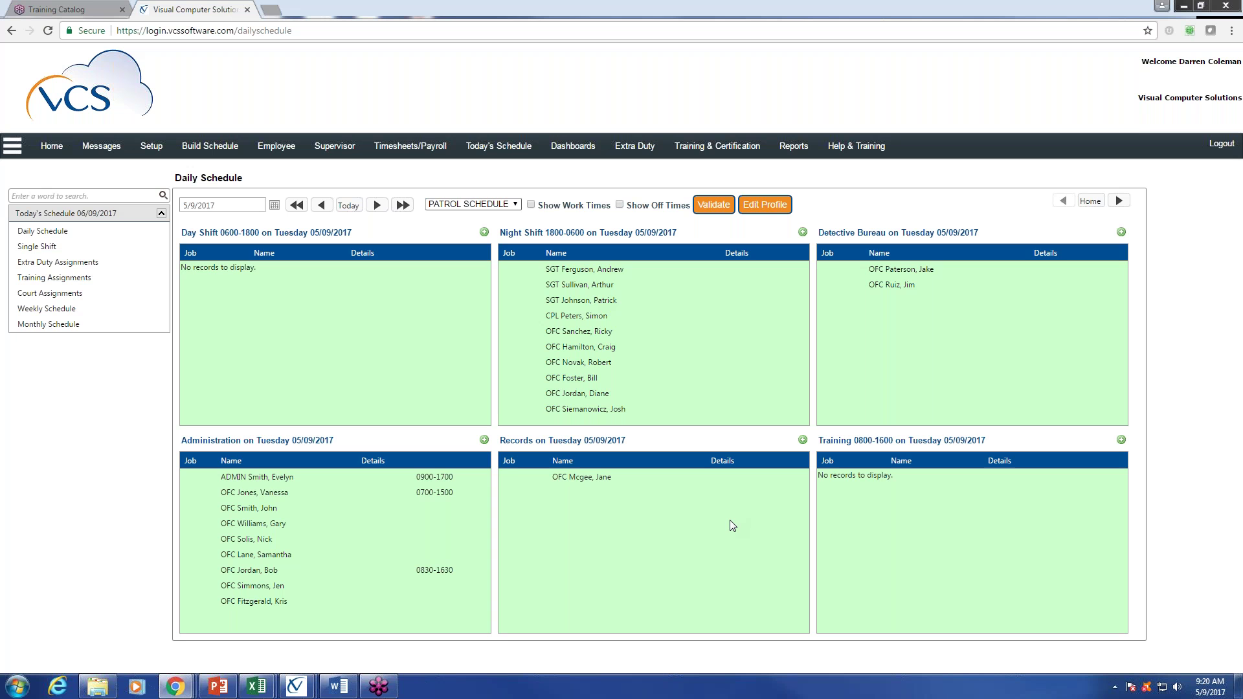
Start an overtime entry from the Night Shift 1800-0600 and assign it to the last officer listed on that shift.
{"action": "left_click", "coordinate": [604, 407]}
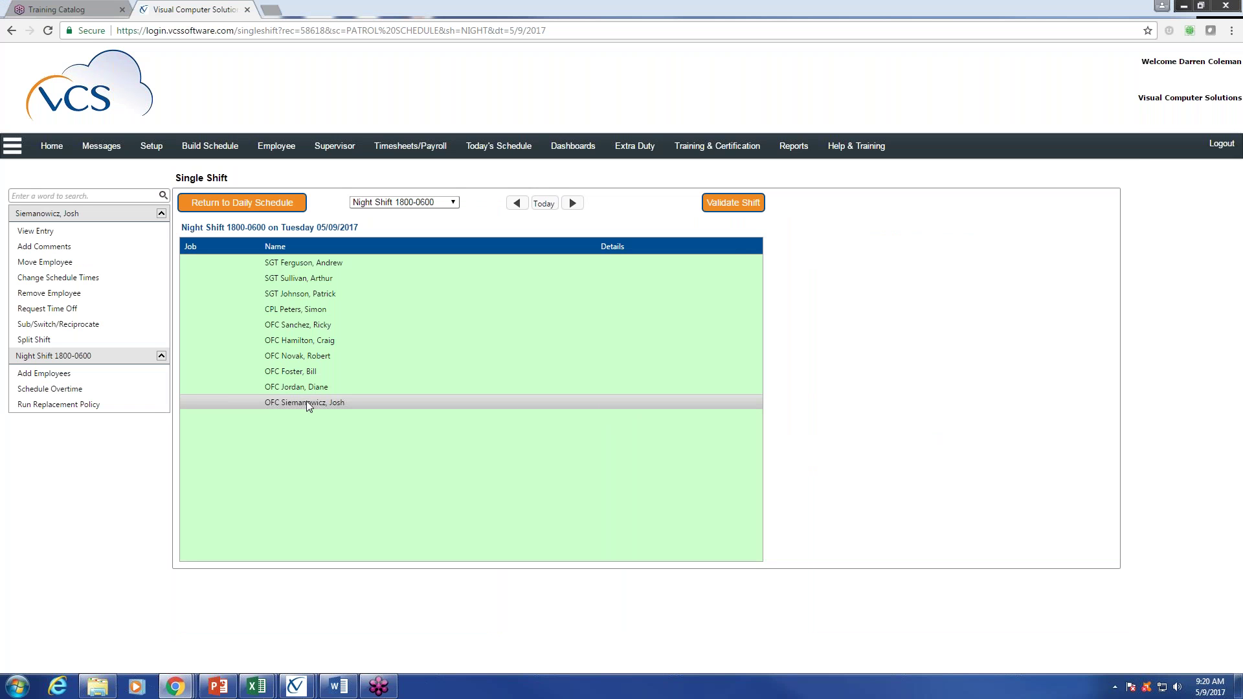
{"action": "left_click", "coordinate": [306, 402]}
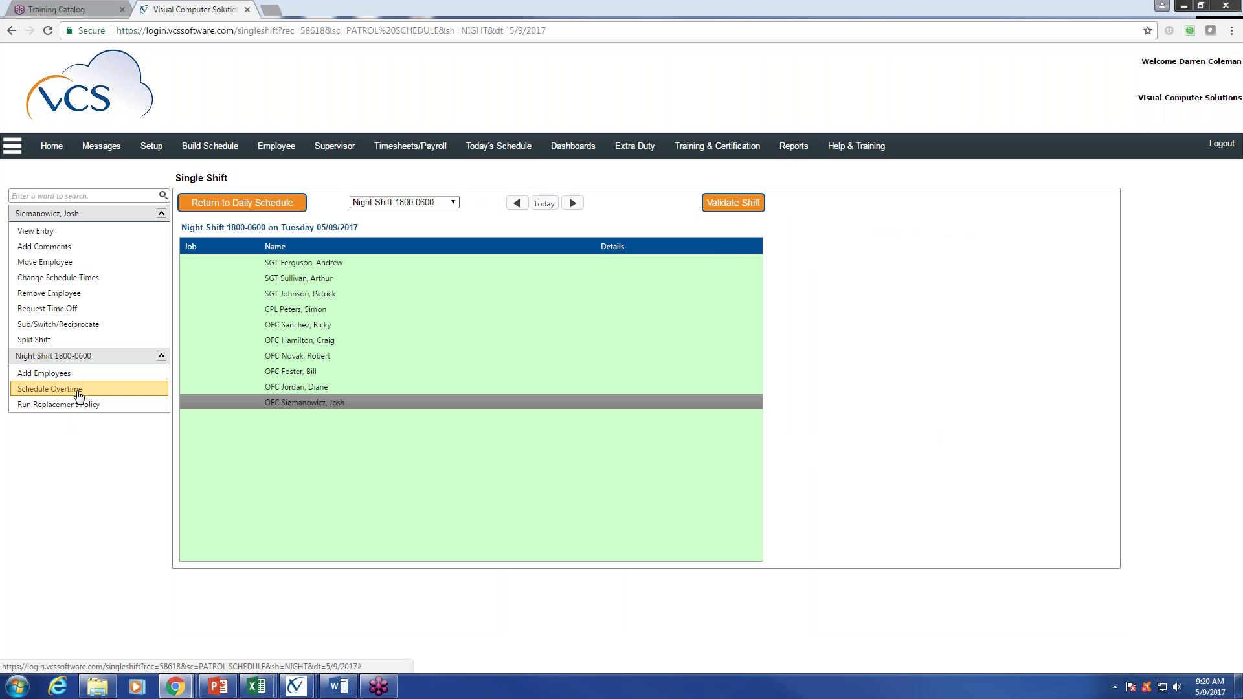
{"action": "left_click", "coordinate": [78, 391]}
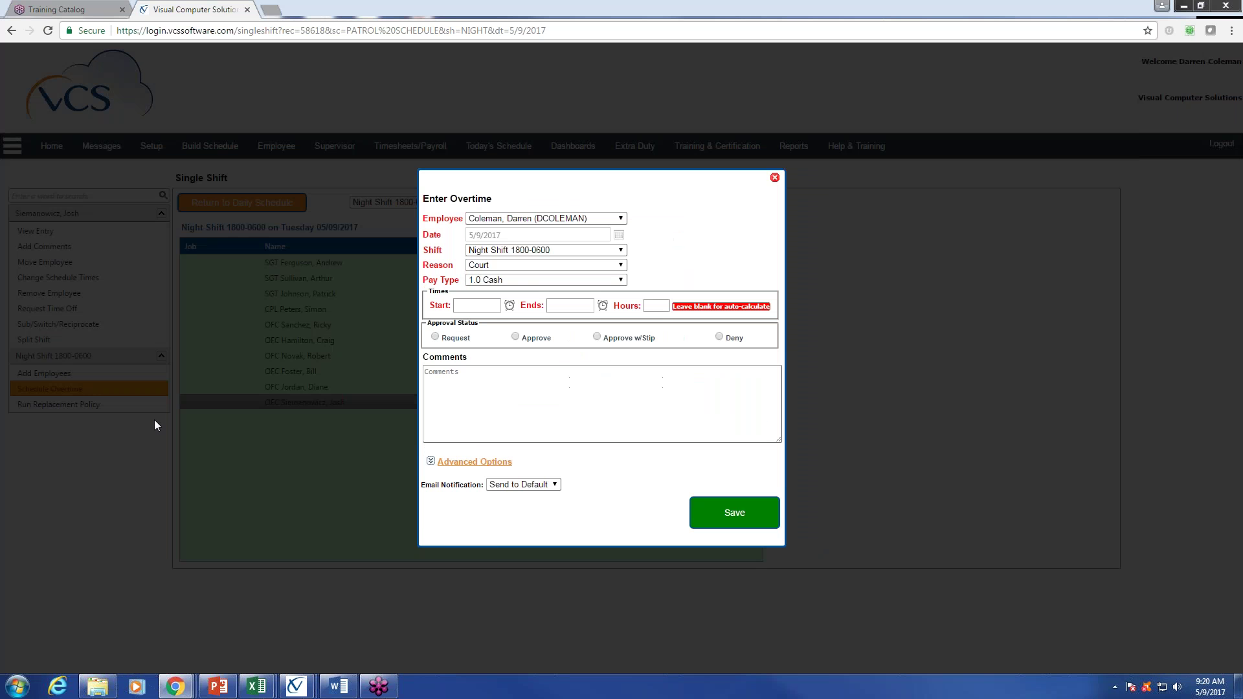
{"action": "left_click", "coordinate": [621, 219]}
{"action": "left_click_drag", "start_coordinate": [623, 240], "coordinate": [632, 393]}
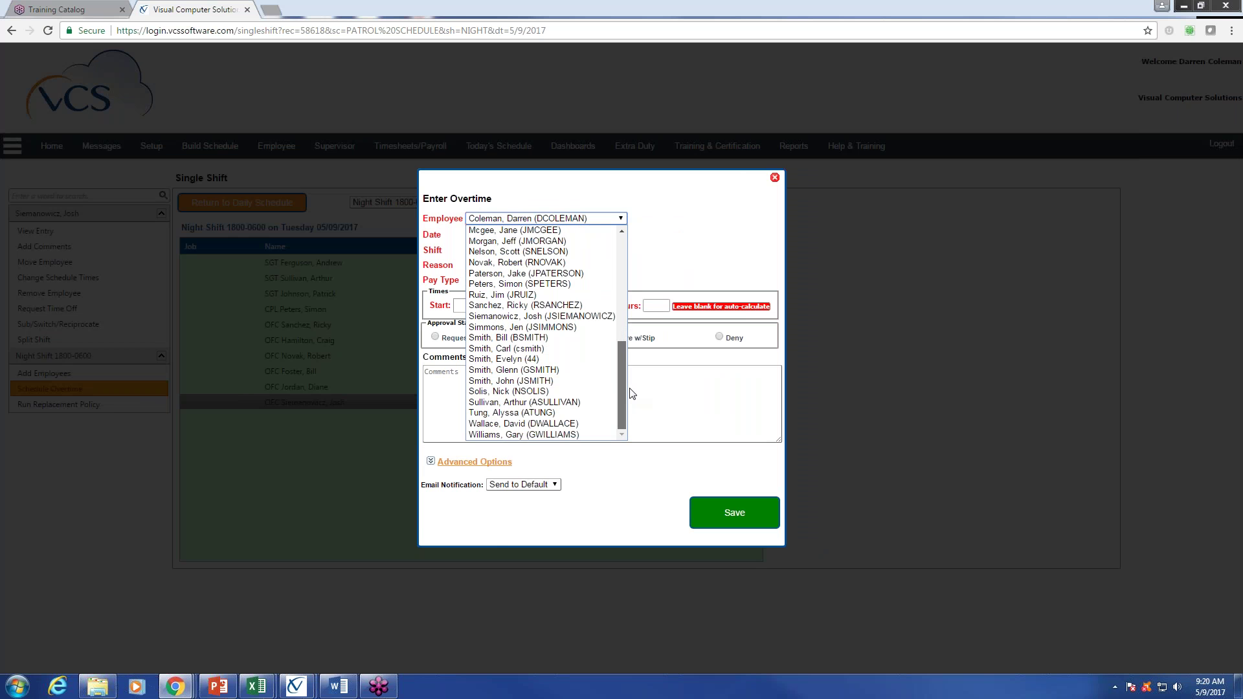
{"action": "left_click", "coordinate": [583, 317]}
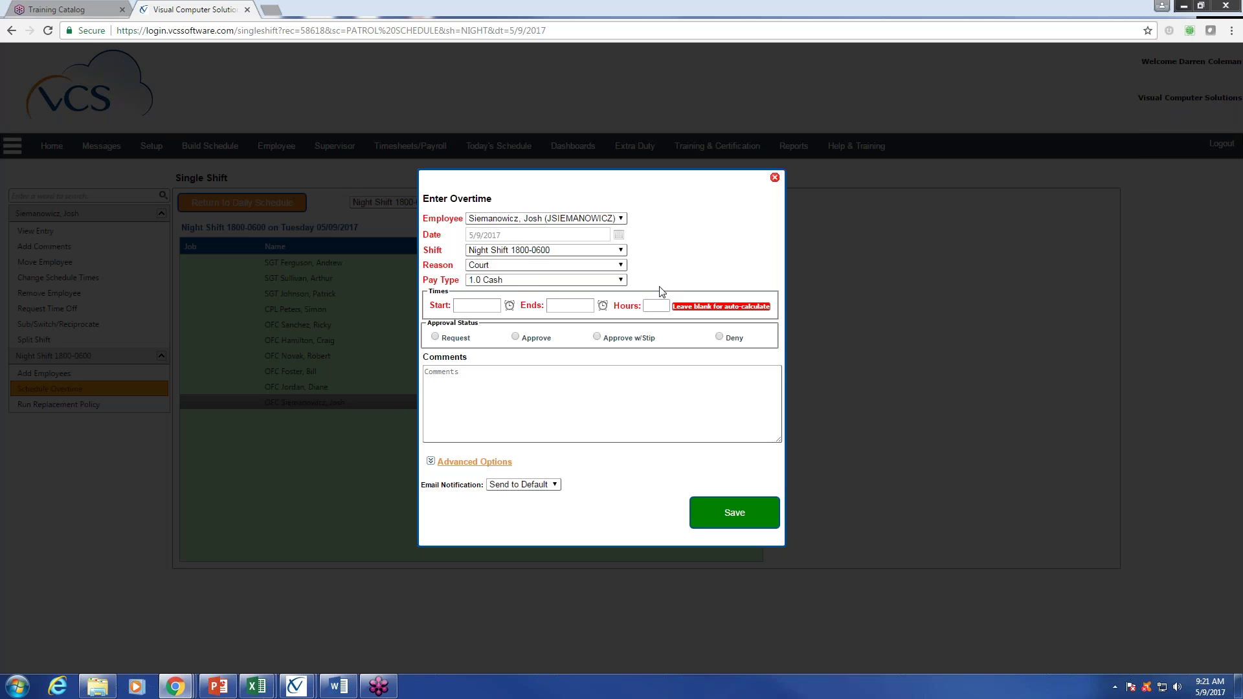
Set the overtime reason to Late Call/Hold Over and the pay type to 1.0 Cash.
{"action": "left_click", "coordinate": [622, 266]}
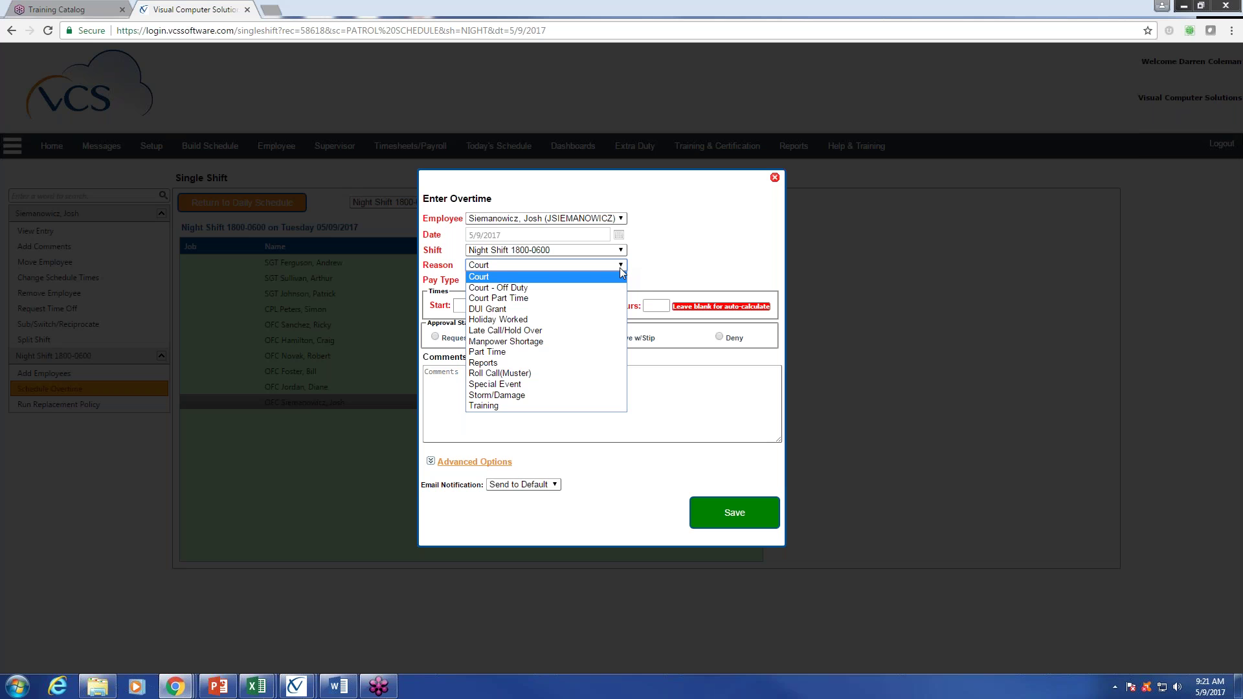
{"action": "left_click", "coordinate": [505, 330]}
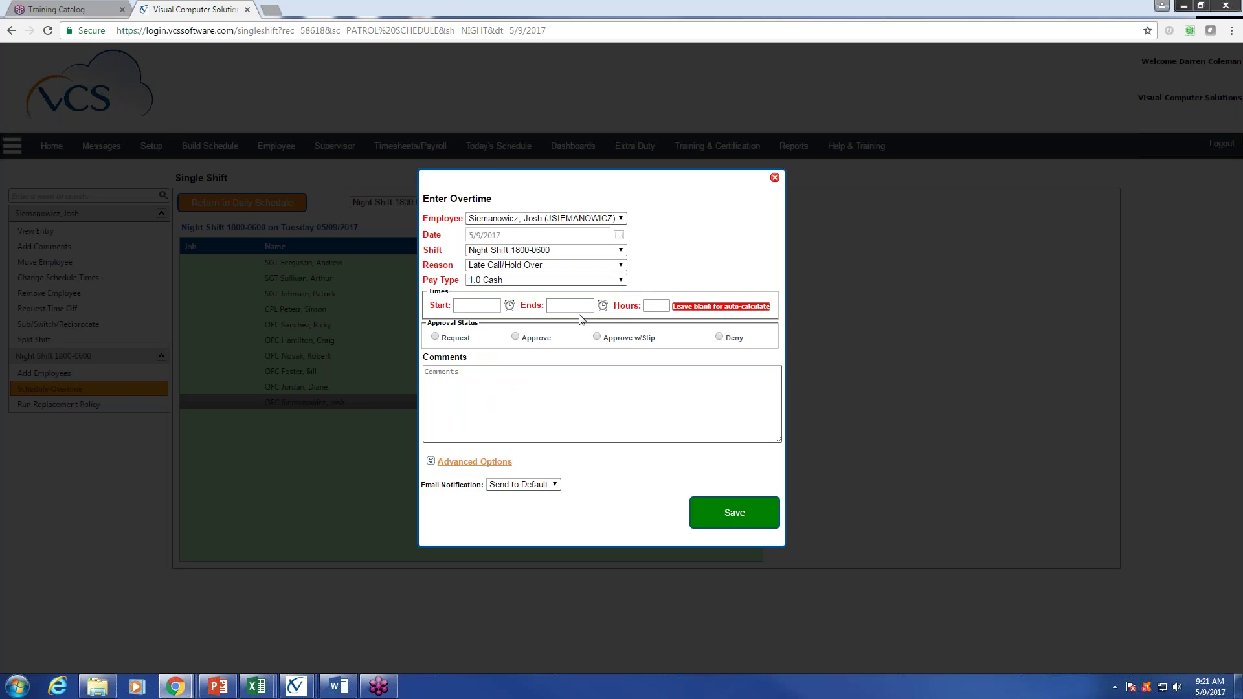
{"action": "left_click", "coordinate": [621, 280]}
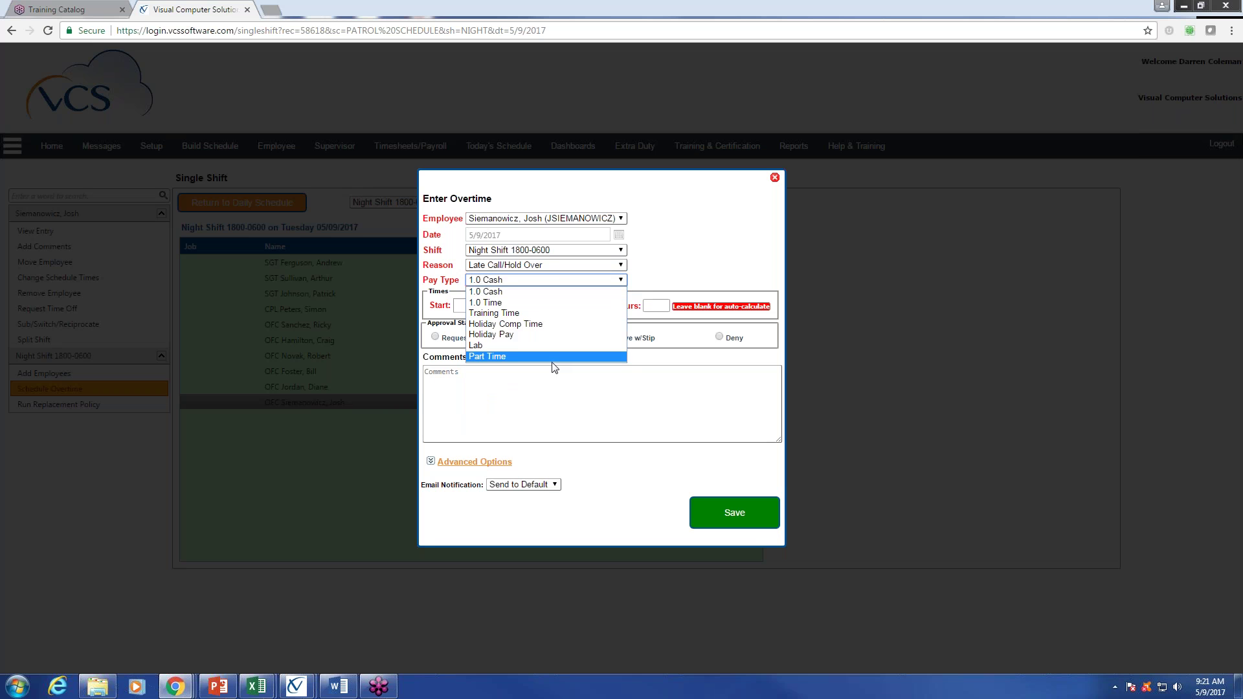
{"action": "left_click", "coordinate": [553, 290]}
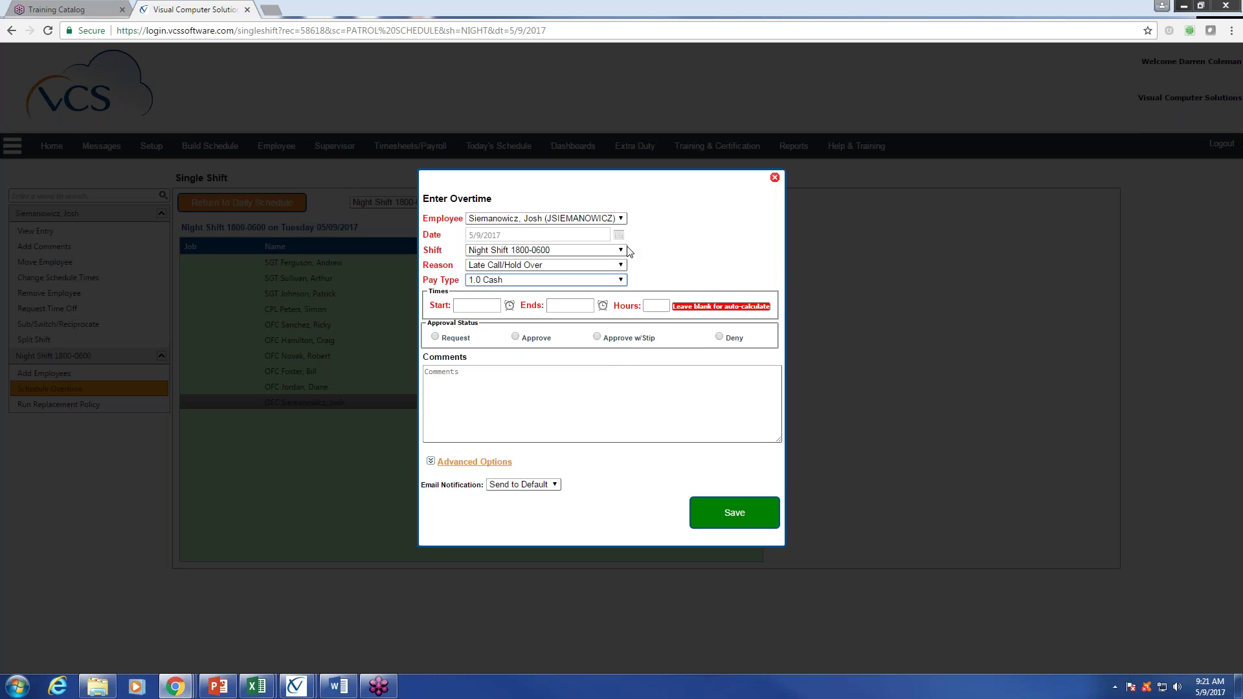
Review the Reason and Pay Type options again, keeping Late Call/Hold Over and 1.0 Cash selected.
{"action": "left_click", "coordinate": [623, 267]}
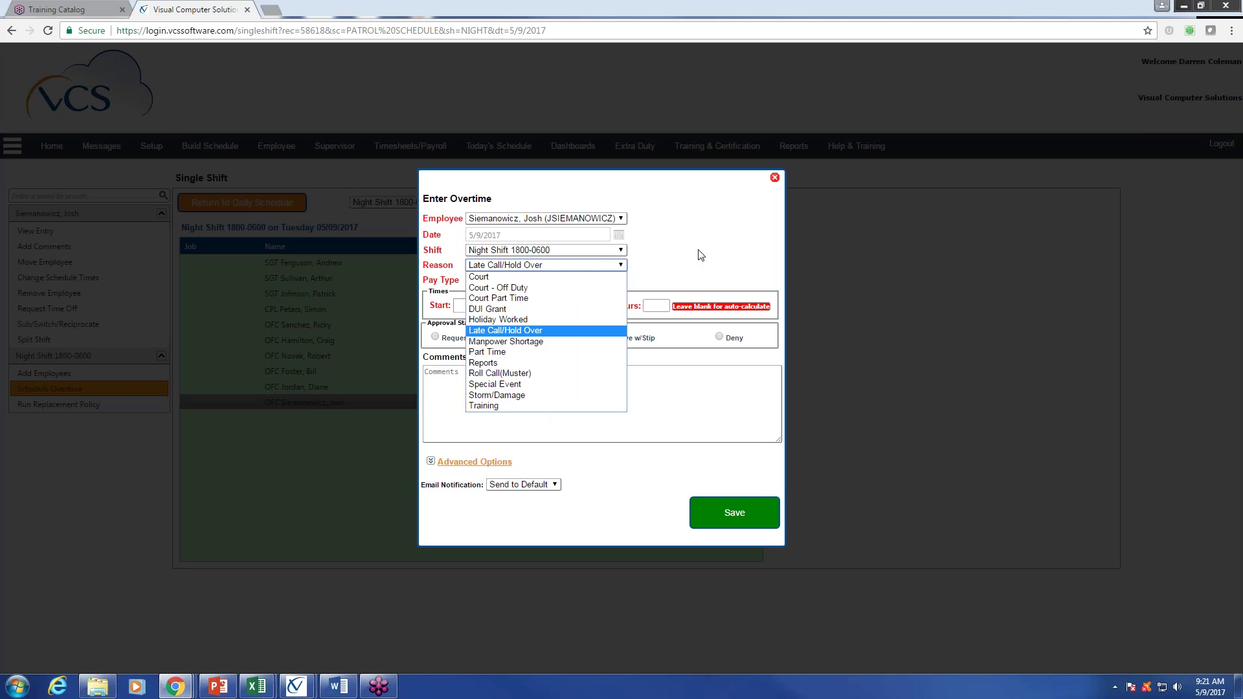
{"action": "left_click", "coordinate": [512, 330]}
{"action": "left_click", "coordinate": [621, 282]}
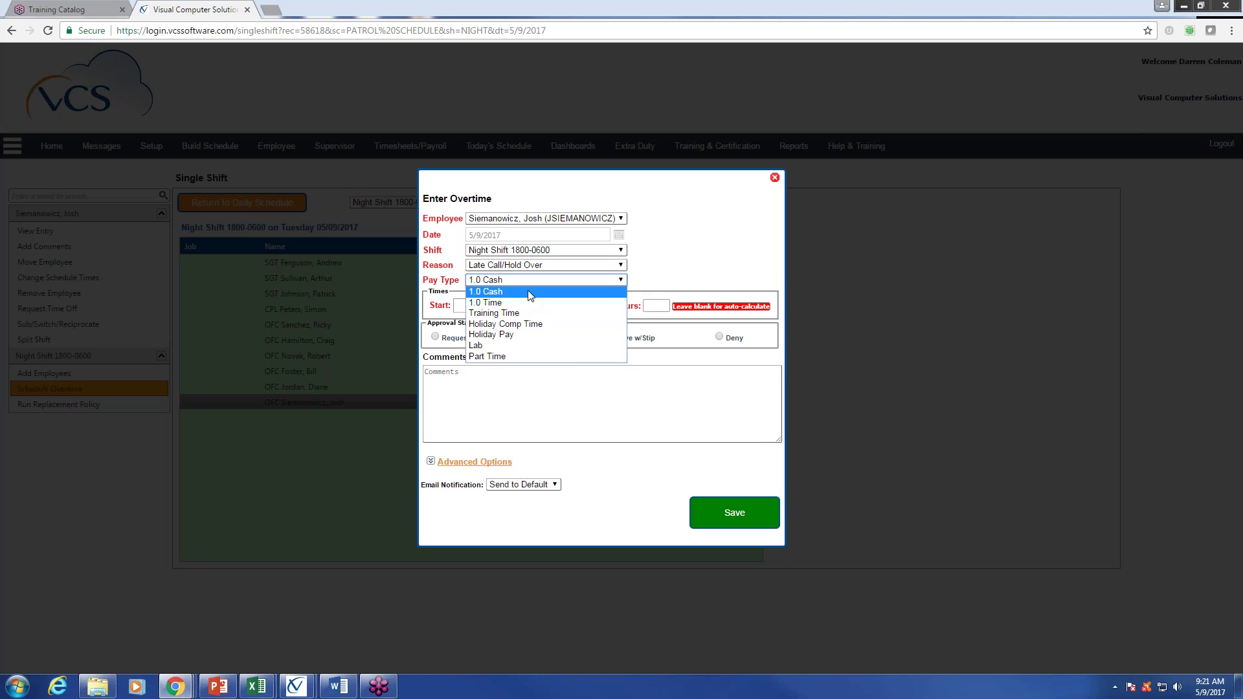
{"action": "left_click", "coordinate": [527, 293]}
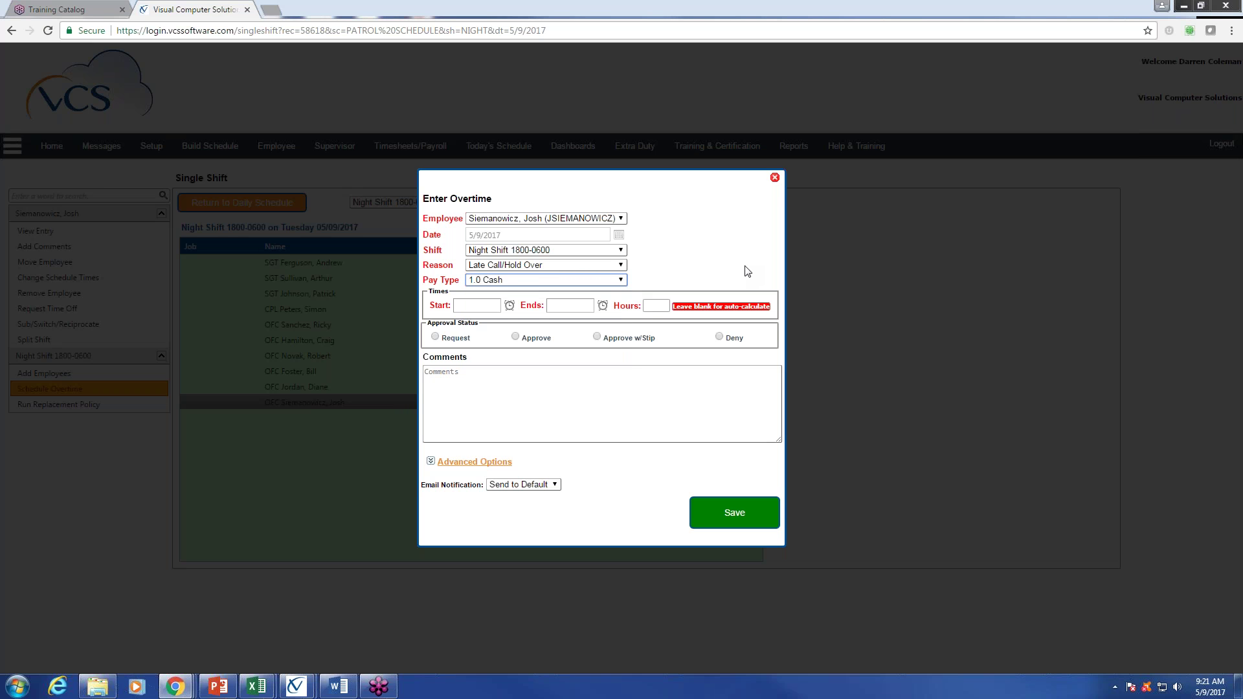
Set the overtime's approval status to Request, keep email notification on Send to Default, and try to save the entry.
{"action": "left_click", "coordinate": [434, 338]}
{"action": "left_click", "coordinate": [555, 485]}
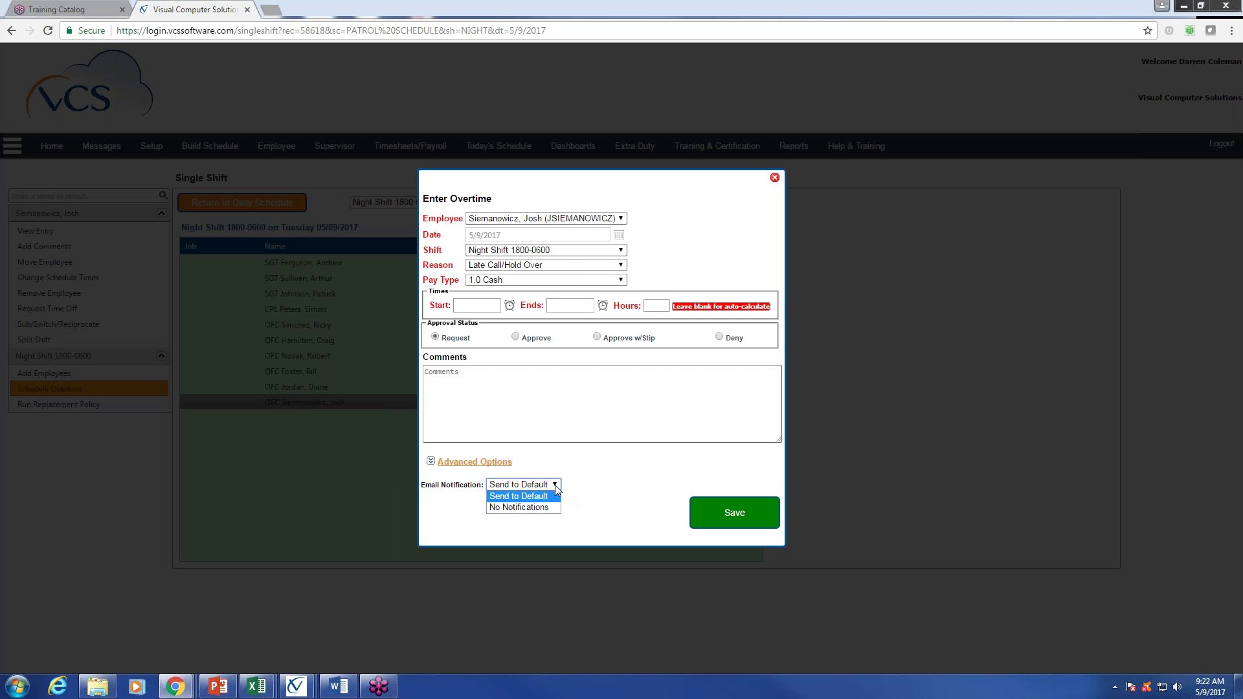
{"action": "left_click", "coordinate": [599, 482]}
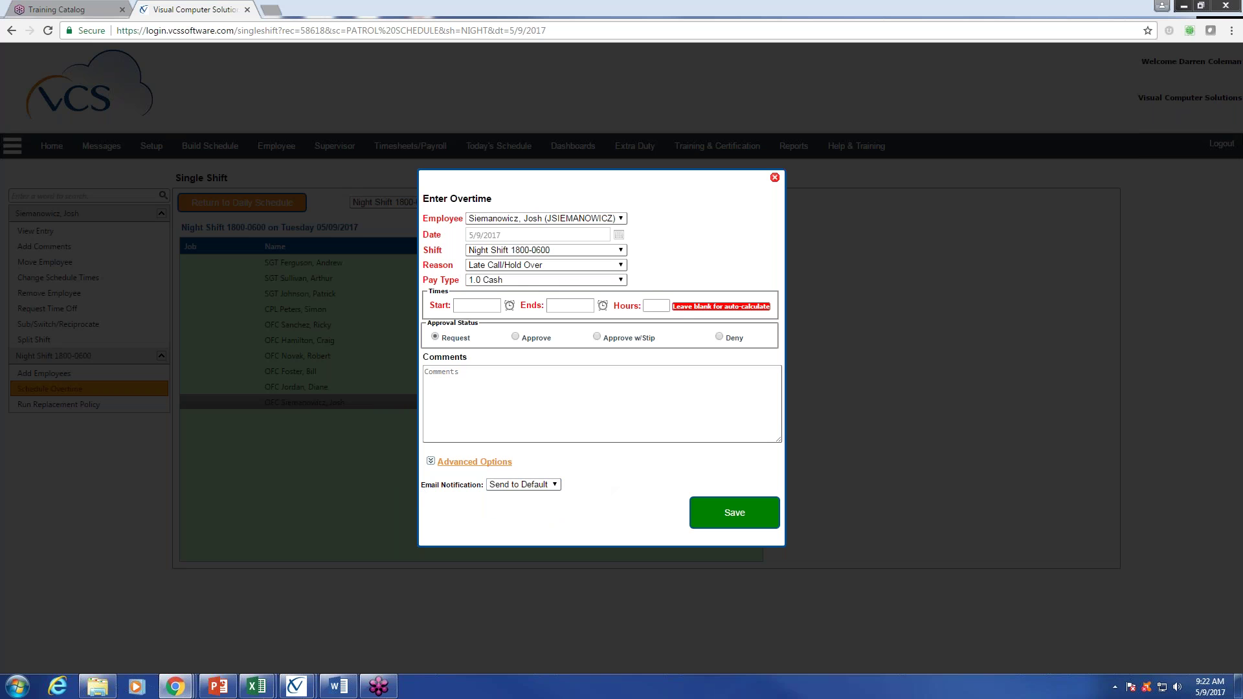
{"action": "left_click", "coordinate": [725, 513]}
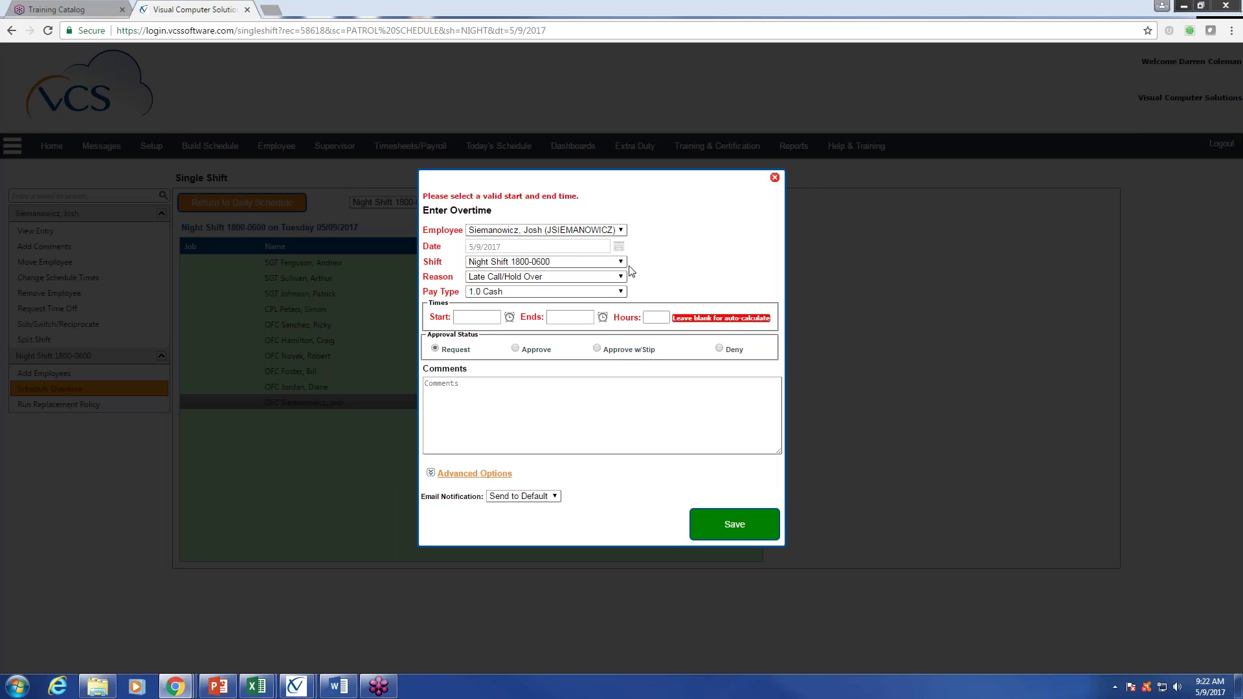
Set the overtime start time to 06:00 and end time to 08:00, and save the overtime entry.
{"action": "left_click", "coordinate": [495, 319]}
{"action": "type", "text": "0600"}
{"action": "left_click", "coordinate": [579, 317]}
{"action": "left_click", "coordinate": [579, 317]}
{"action": "type", "text": "0800"}
{"action": "left_click", "coordinate": [834, 399]}
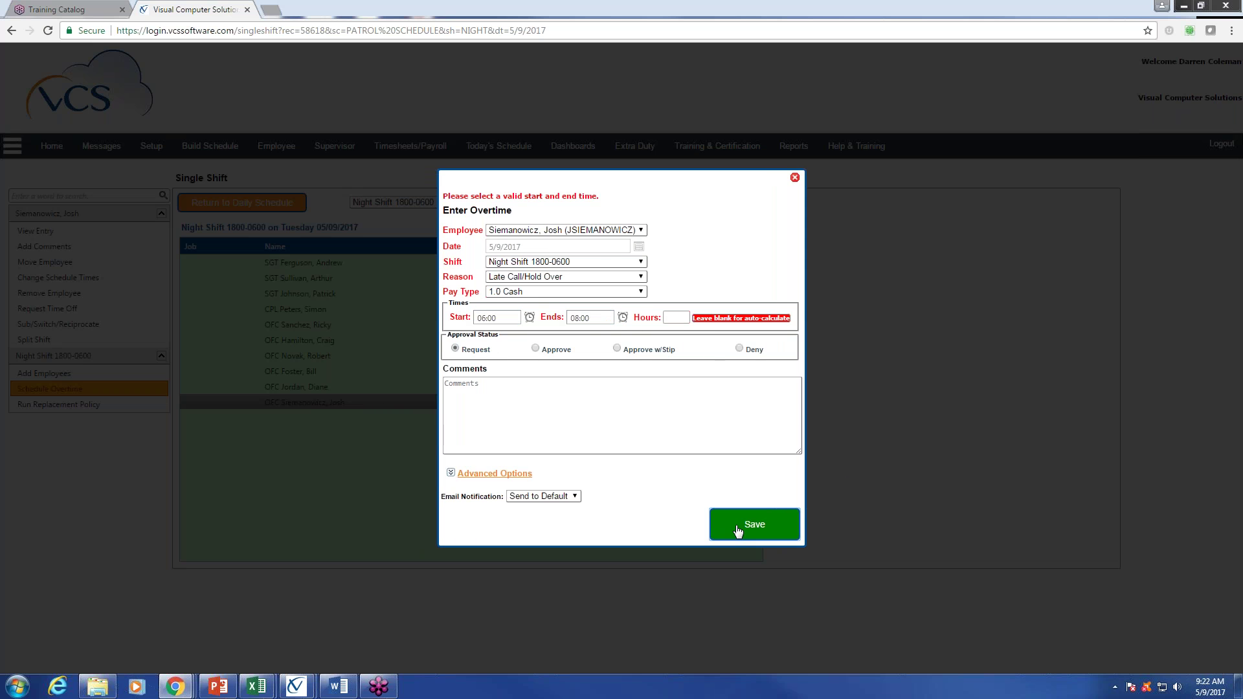
{"action": "left_click", "coordinate": [738, 531]}
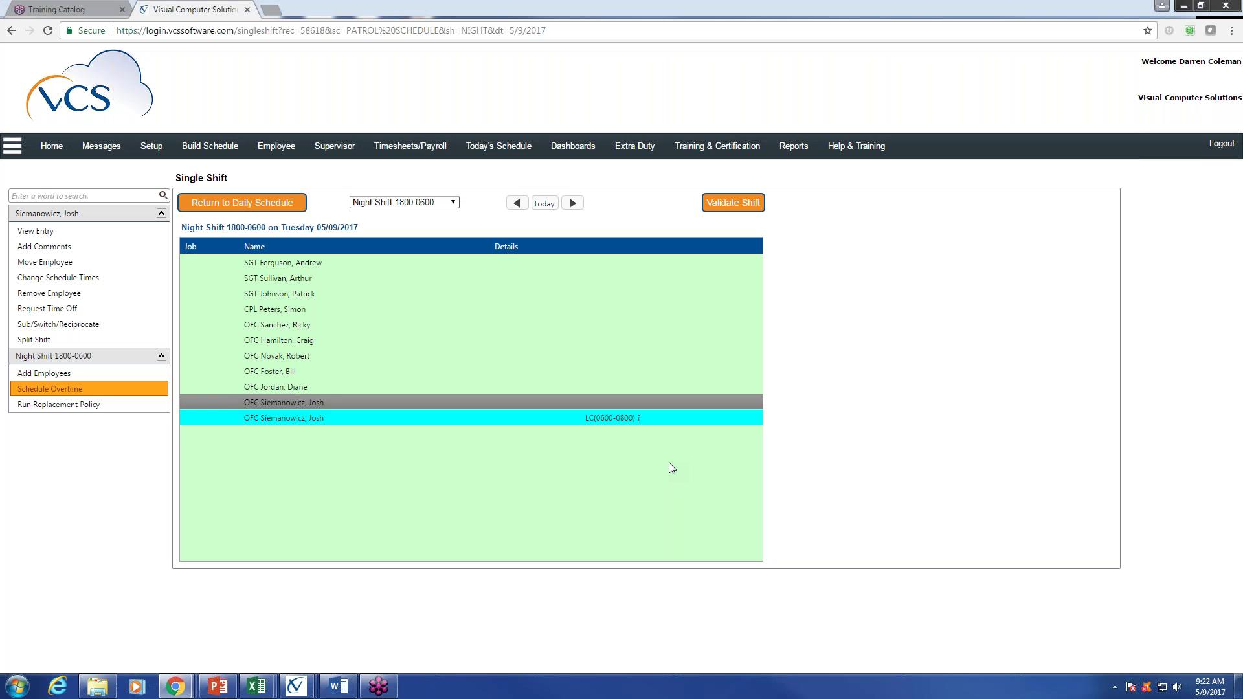
Open the overtime code setup and load the Late Call/Hold Over code.
{"action": "left_click", "coordinate": [161, 153]}
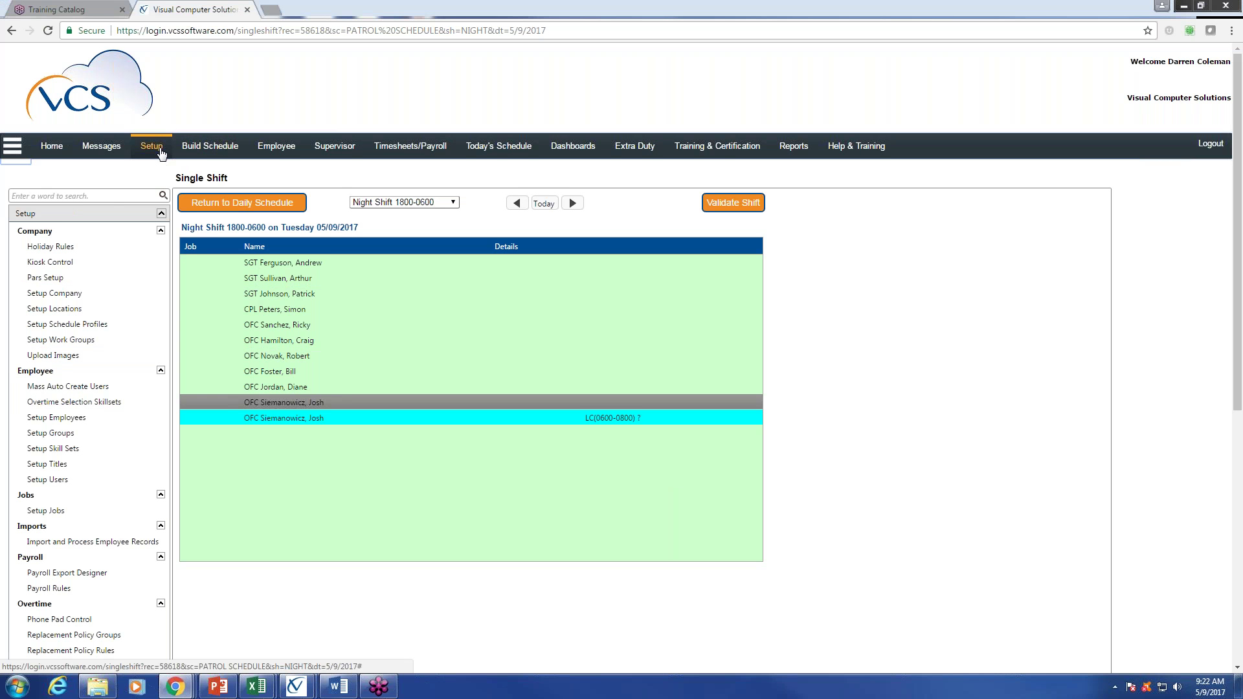
{"action": "scroll", "coordinate": [111, 220], "scroll_direction": "down", "scroll_amount": 6}
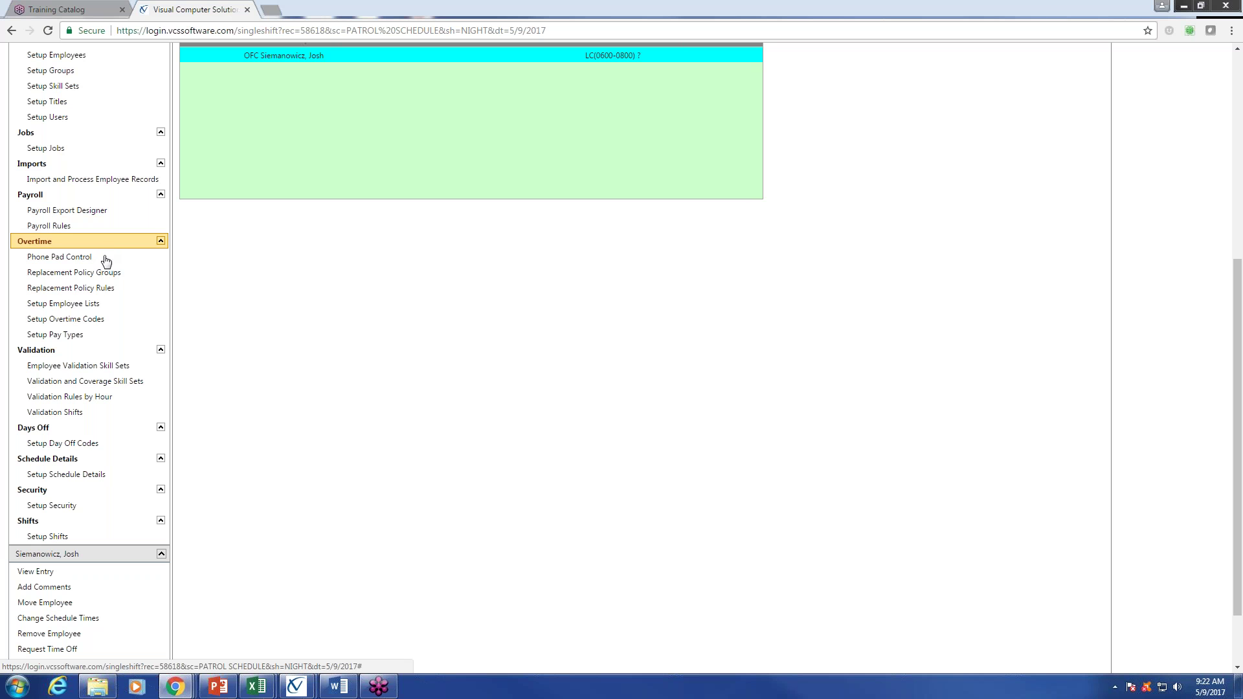
{"action": "left_click", "coordinate": [128, 321]}
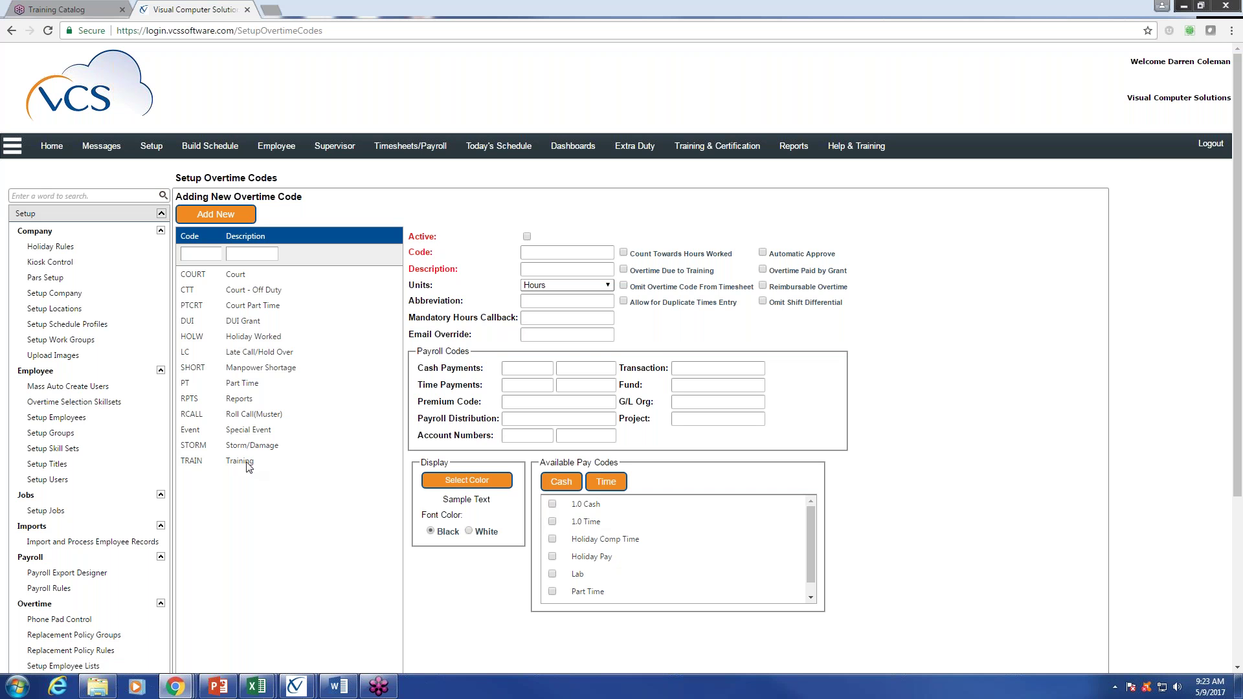
{"action": "left_click", "coordinate": [249, 354]}
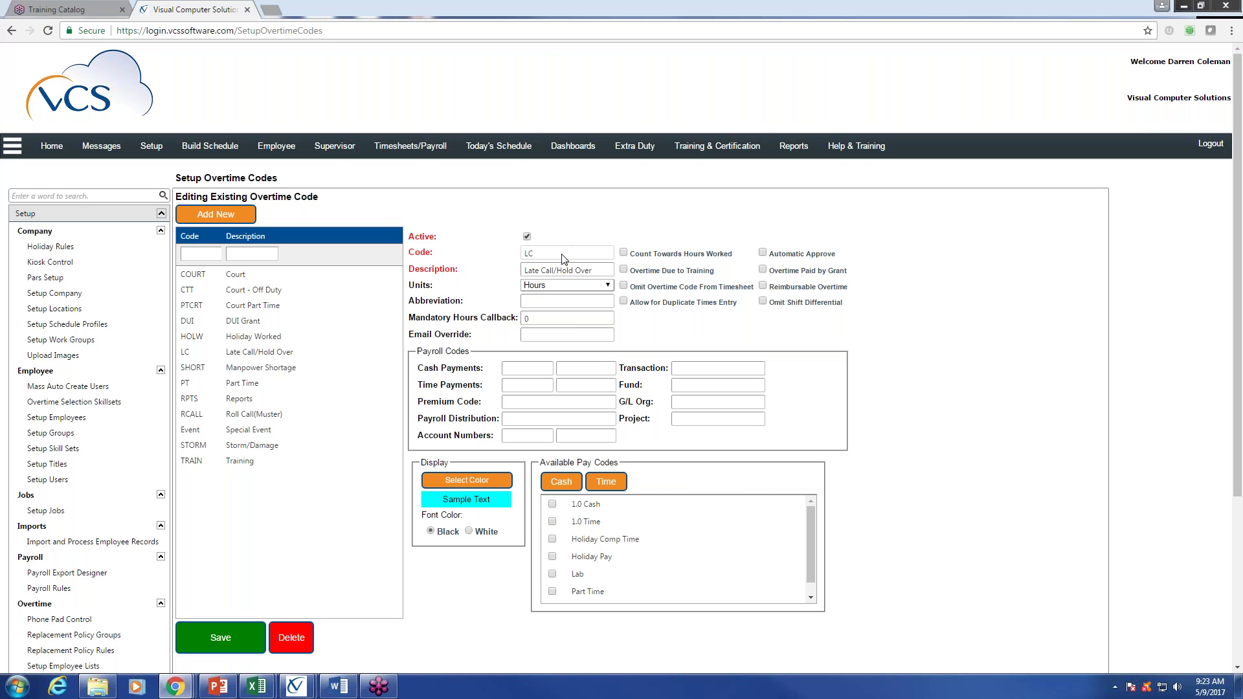
Examine the Late Call/Hold Over code's description, units, callback hours and available pay codes, and open the DUI Grant code for comparison.
{"action": "left_click", "coordinate": [565, 270]}
{"action": "left_click", "coordinate": [609, 287]}
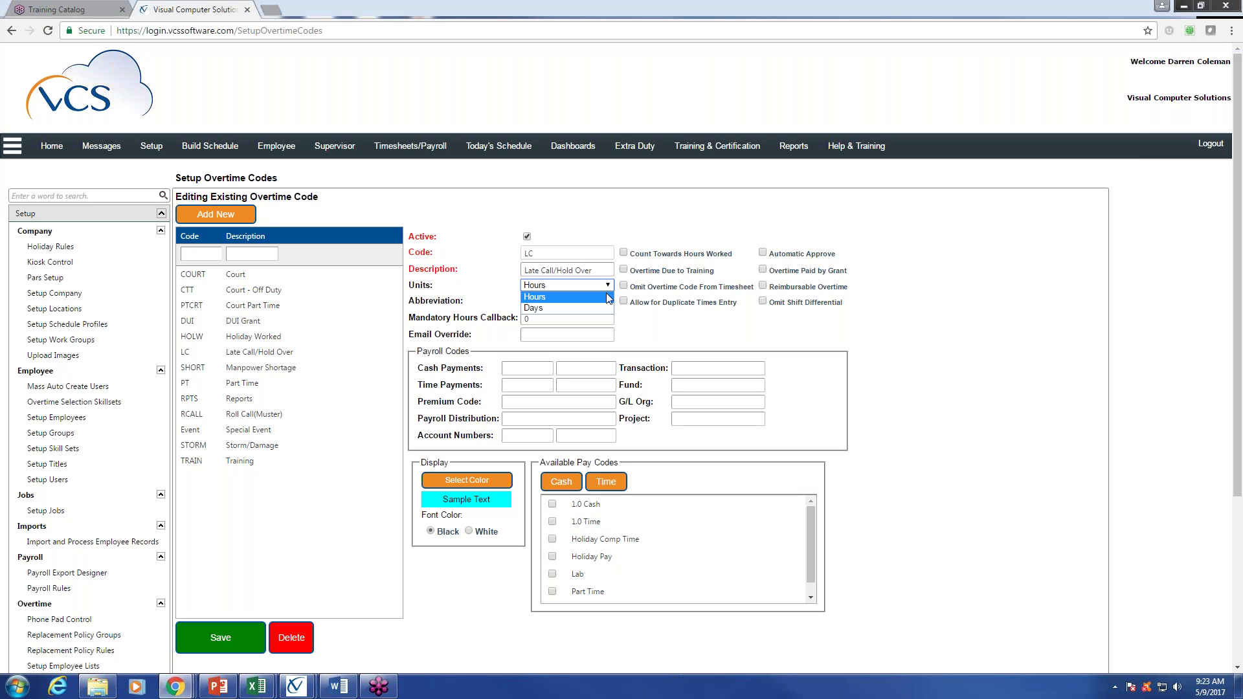
{"action": "left_click", "coordinate": [607, 296]}
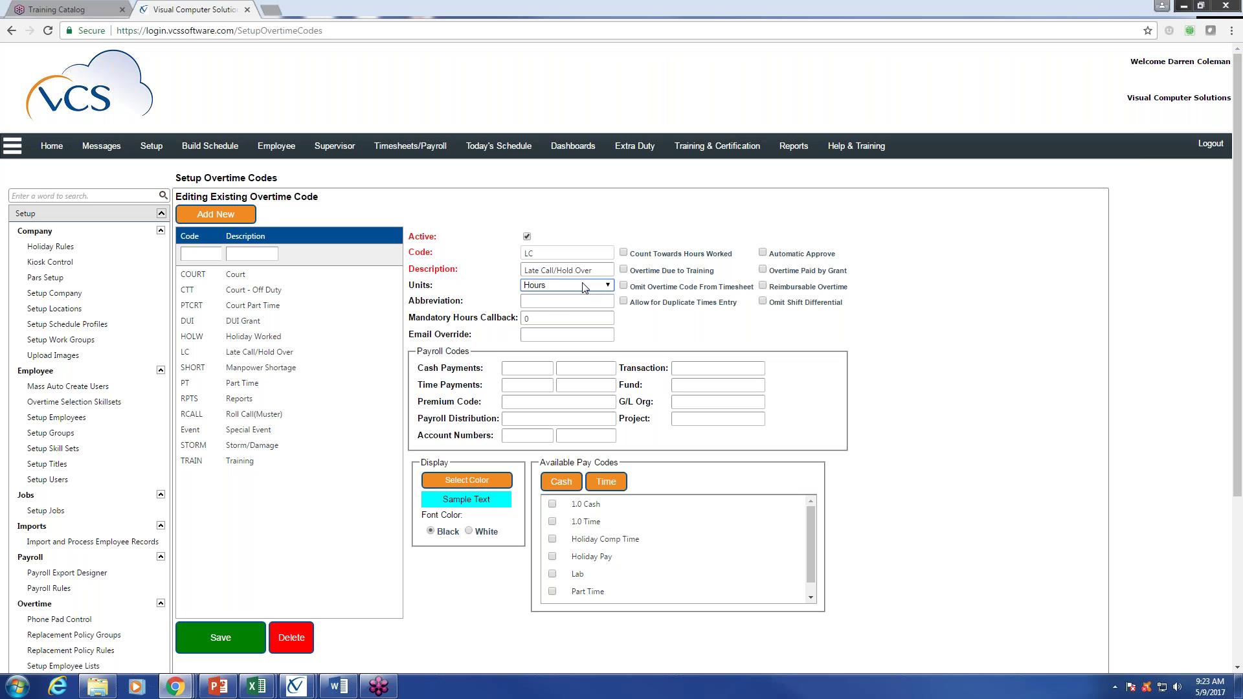
{"action": "left_click", "coordinate": [557, 318]}
{"action": "mouse_move", "coordinate": [813, 526]}
{"action": "left_mouse_down"}
{"action": "mouse_move", "coordinate": [812, 549]}
{"action": "mouse_move", "coordinate": [809, 529]}
{"action": "left_mouse_up"}
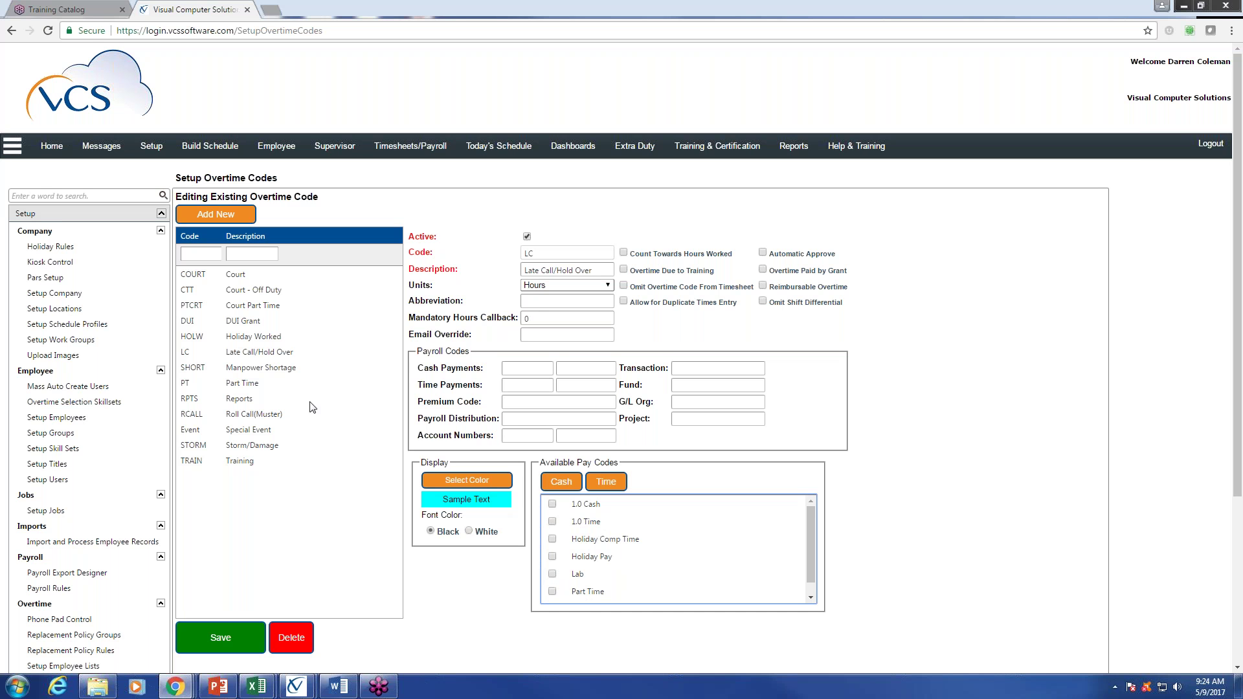
{"action": "left_click", "coordinate": [238, 325]}
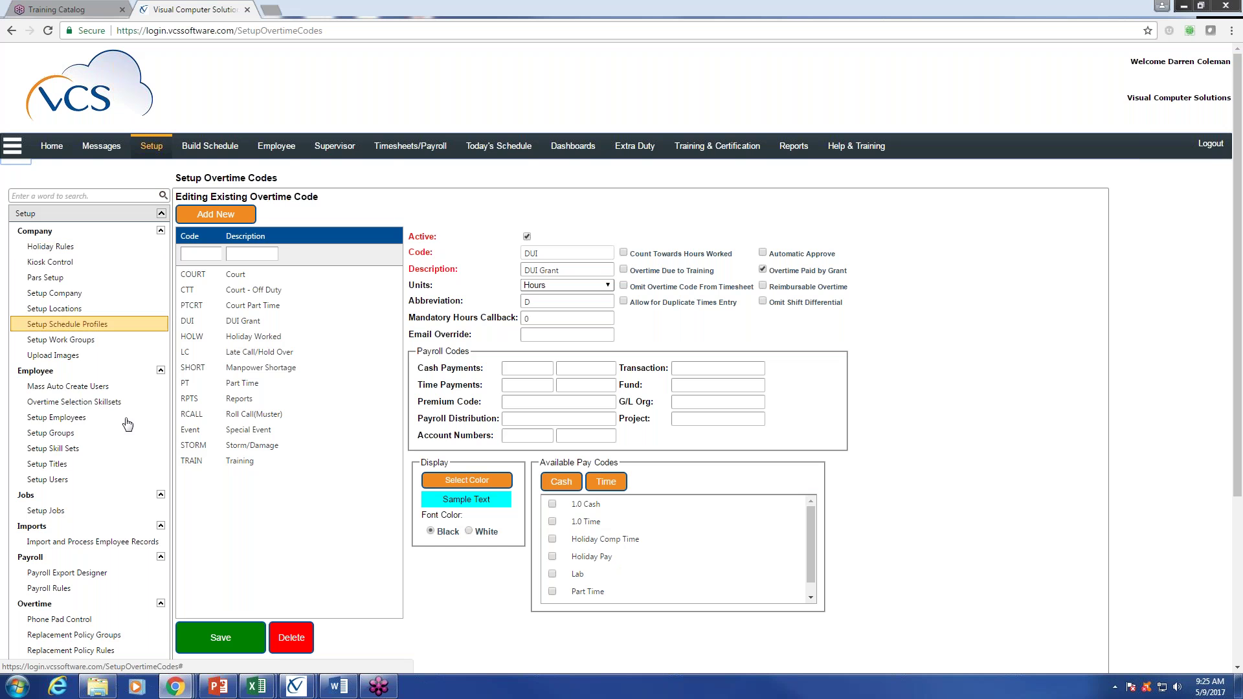
Open the pay type setup and view the blank form for a new payment type.
{"action": "scroll", "coordinate": [125, 414], "scroll_direction": "down", "scroll_amount": 2}
{"action": "scroll", "coordinate": [126, 424], "scroll_direction": "down", "scroll_amount": 1}
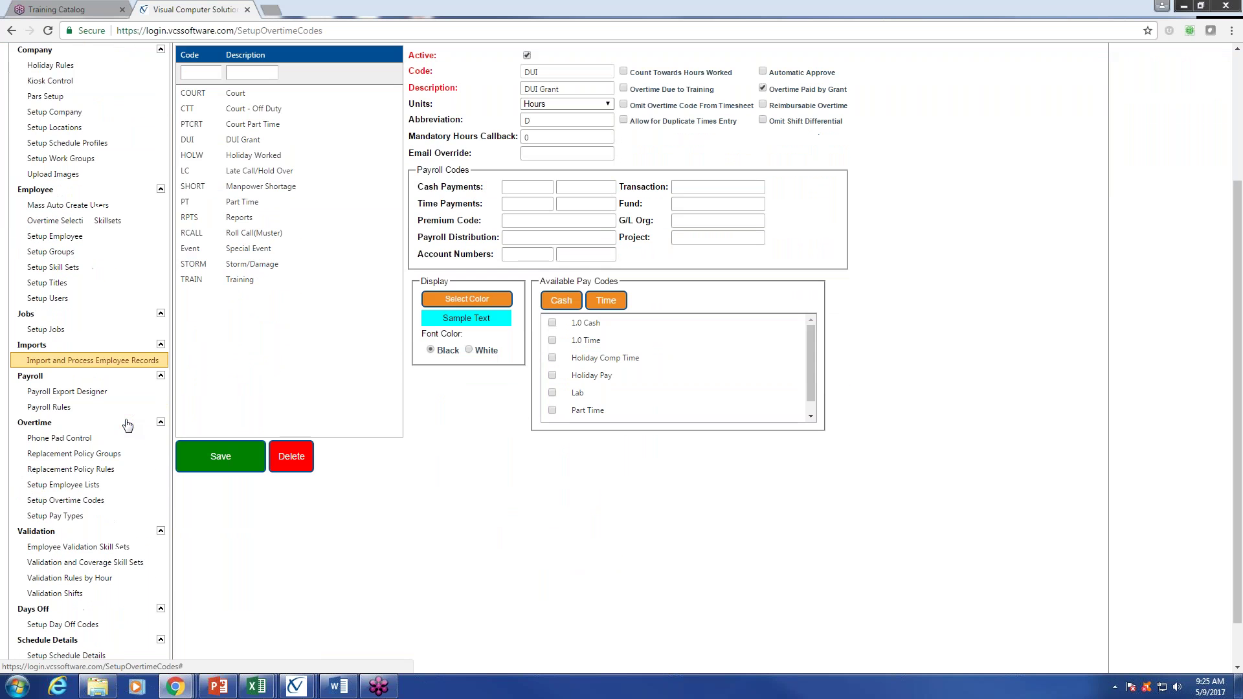
{"action": "left_click", "coordinate": [89, 519]}
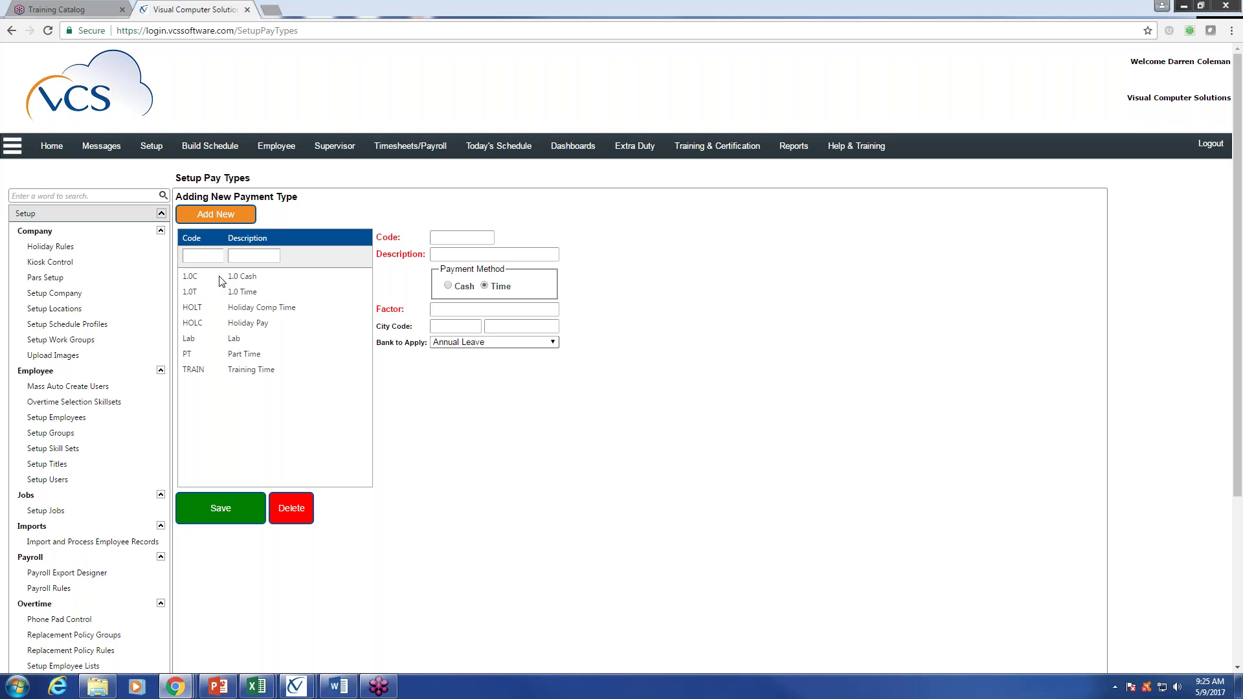
{"action": "left_click", "coordinate": [239, 214]}
{"action": "left_click", "coordinate": [481, 237]}
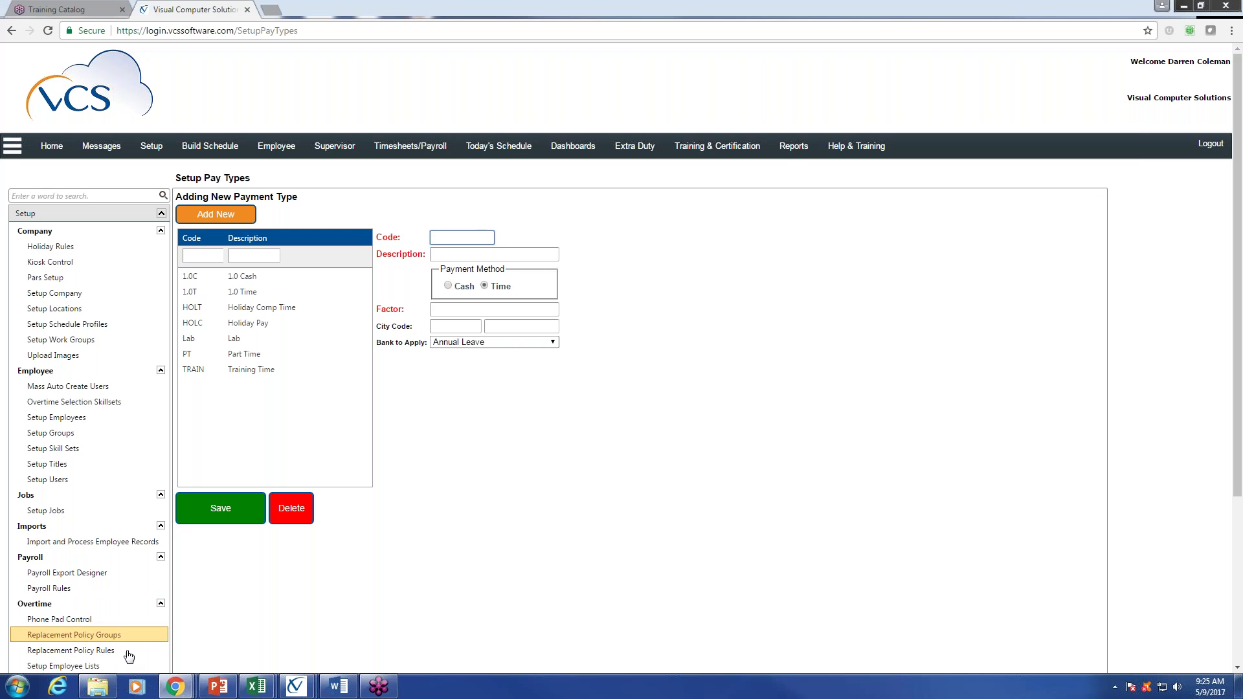
Revisit the overtime code list and return to the pay type setup.
{"action": "scroll", "coordinate": [128, 656], "scroll_direction": "down", "scroll_amount": 2}
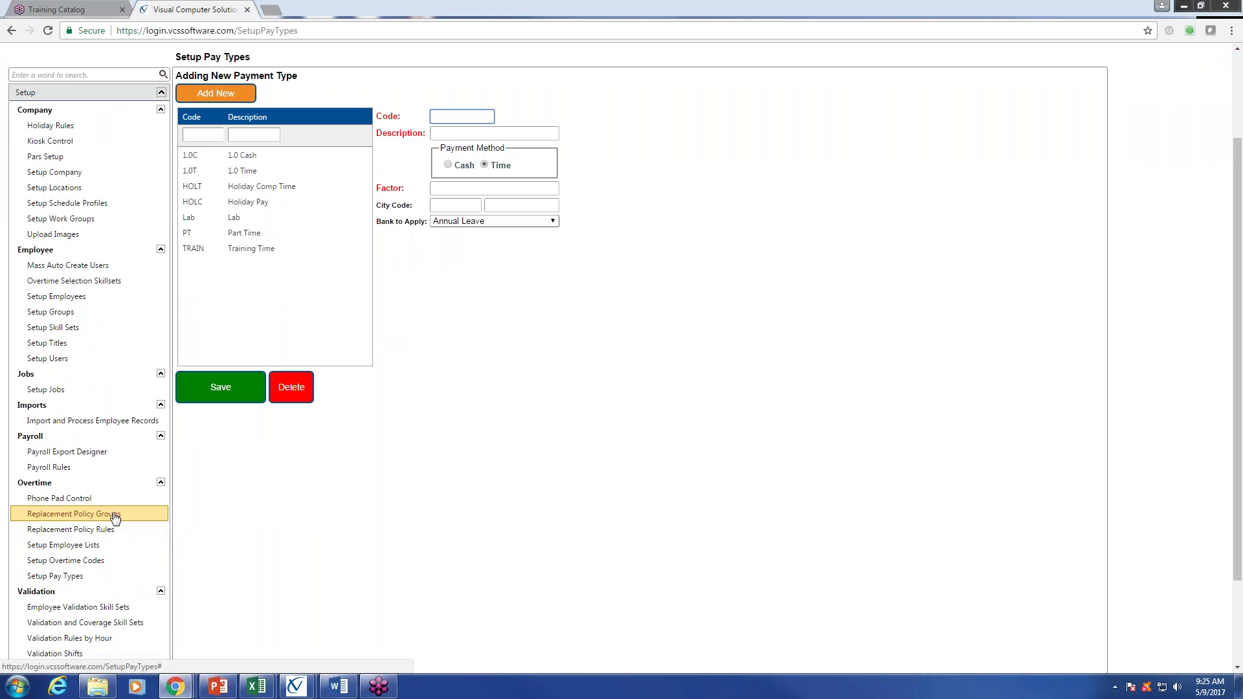
{"action": "left_click", "coordinate": [107, 561]}
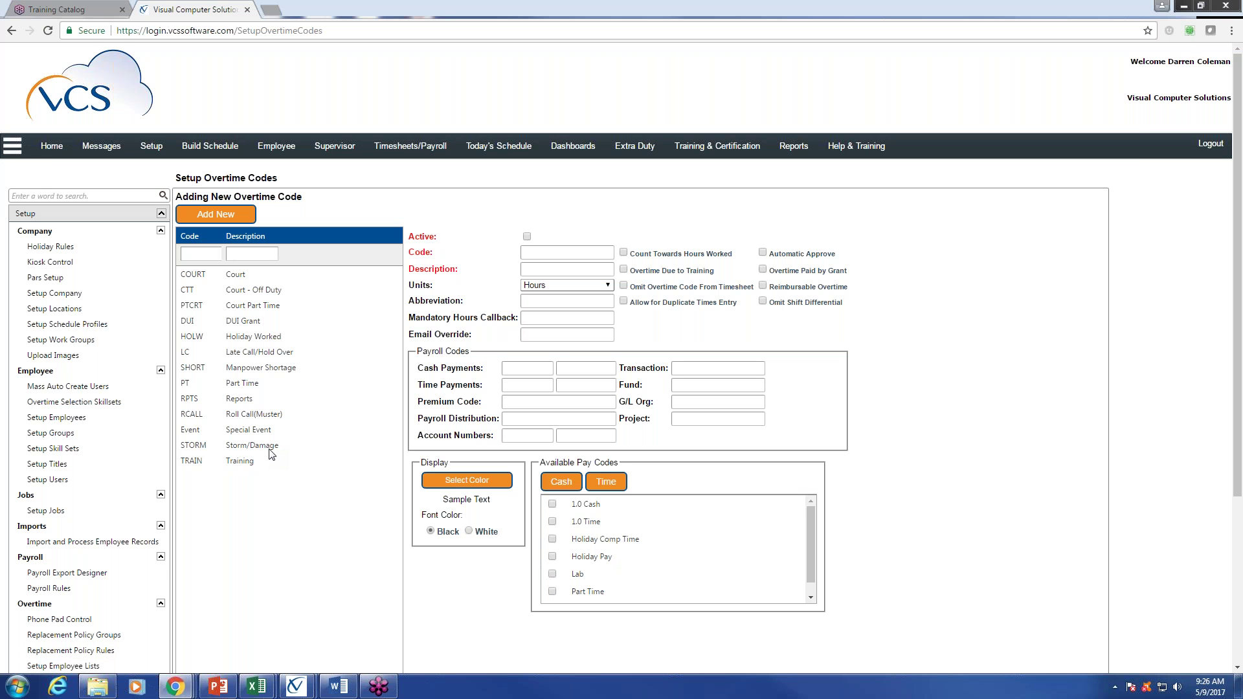
{"action": "scroll", "coordinate": [103, 596], "scroll_direction": "down", "scroll_amount": 2}
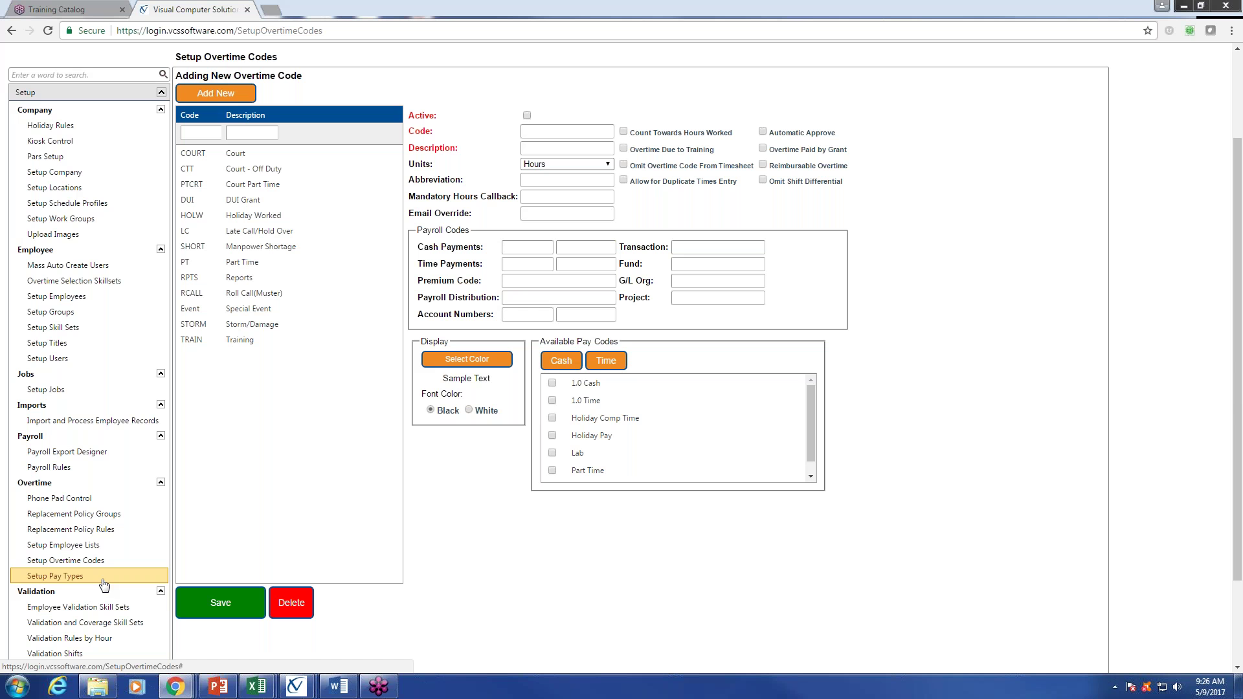
{"action": "left_click", "coordinate": [104, 583]}
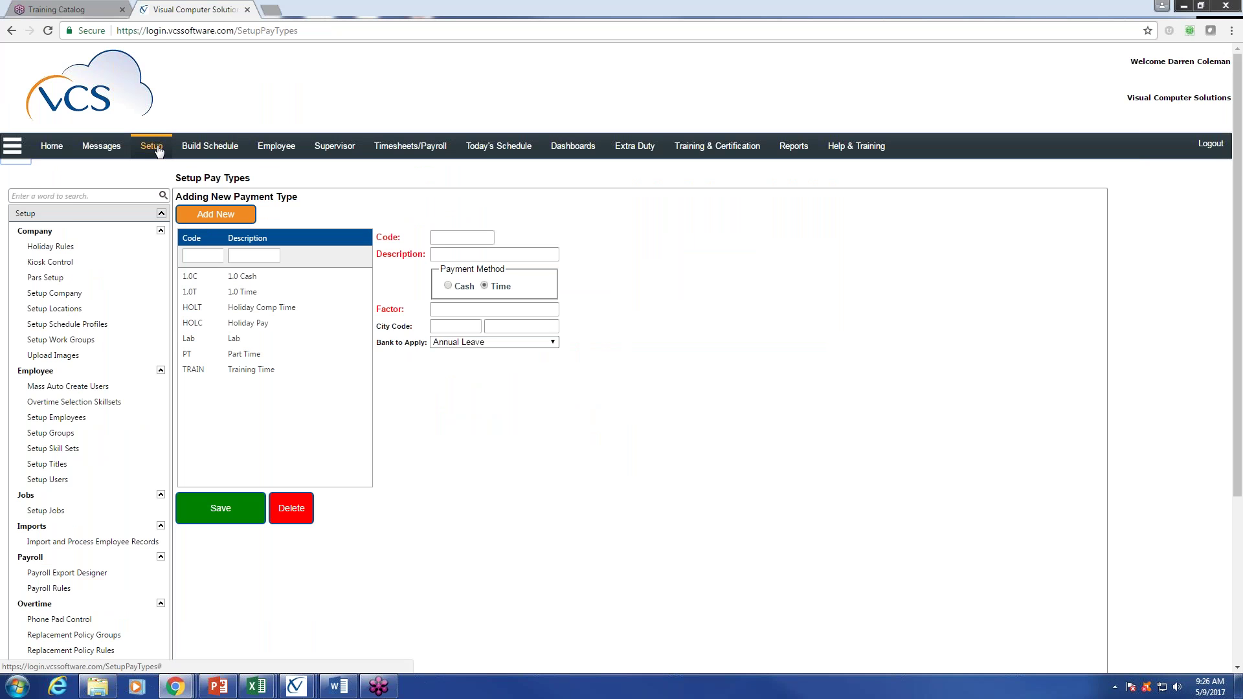
{"action": "scroll", "coordinate": [73, 424], "scroll_direction": "down", "scroll_amount": 3}
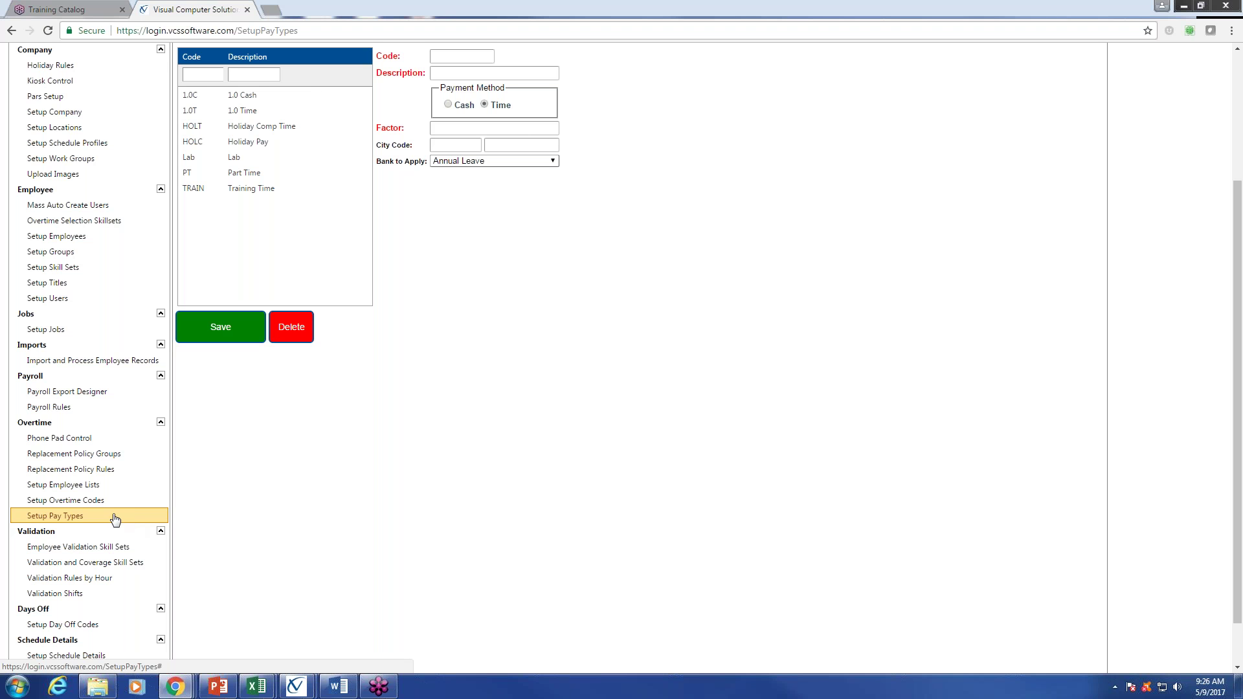
{"action": "left_click", "coordinate": [82, 522]}
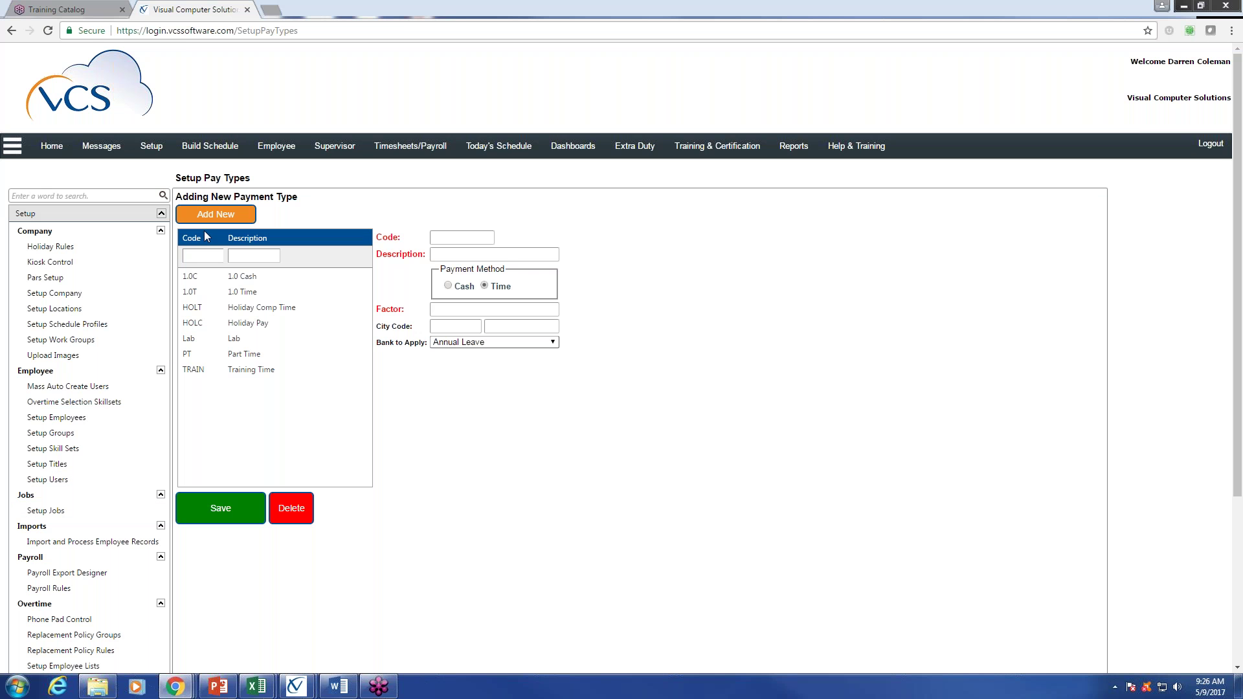
Start a new payment type with the code 15CSH and the description 1.5 Cash.
{"action": "left_click", "coordinate": [244, 208]}
{"action": "left_click", "coordinate": [463, 238]}
{"action": "type", "text": "1.5C"}
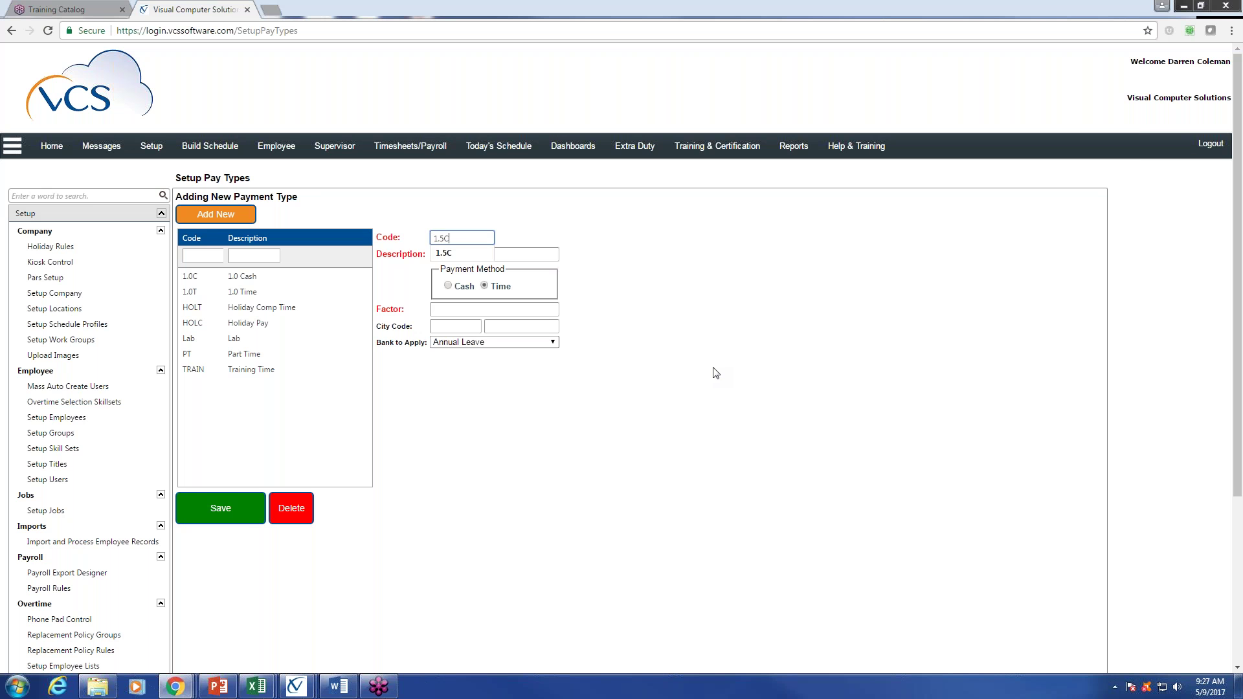
{"action": "left_click", "coordinate": [746, 335]}
{"action": "left_click", "coordinate": [459, 237]}
{"action": "type", "text": "S"}
{"action": "left_click", "coordinate": [441, 239]}
{"action": "key", "text": "BackSpace"}
{"action": "type", "text": "H"}
{"action": "left_click", "coordinate": [489, 255]}
{"action": "type", "text": "1.5 Cash"}
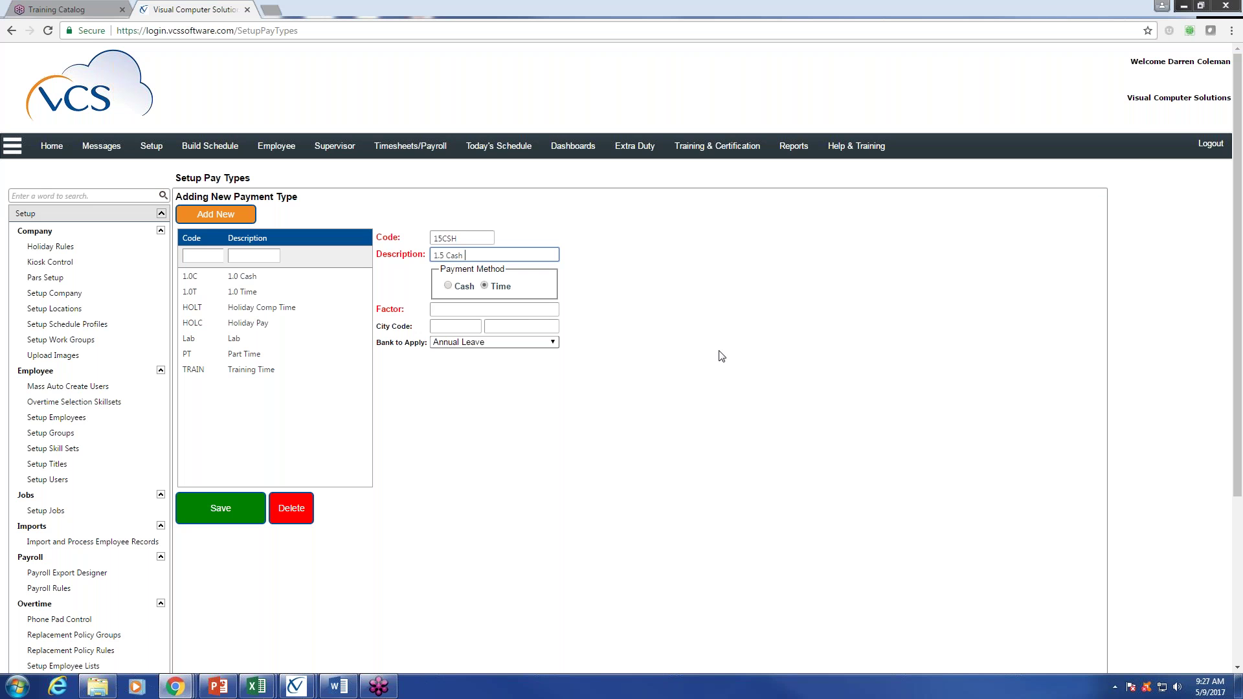
Set the 1.5 Cash type's payment method to Cash and its factor to 1.50, and save it.
{"action": "left_click", "coordinate": [447, 286]}
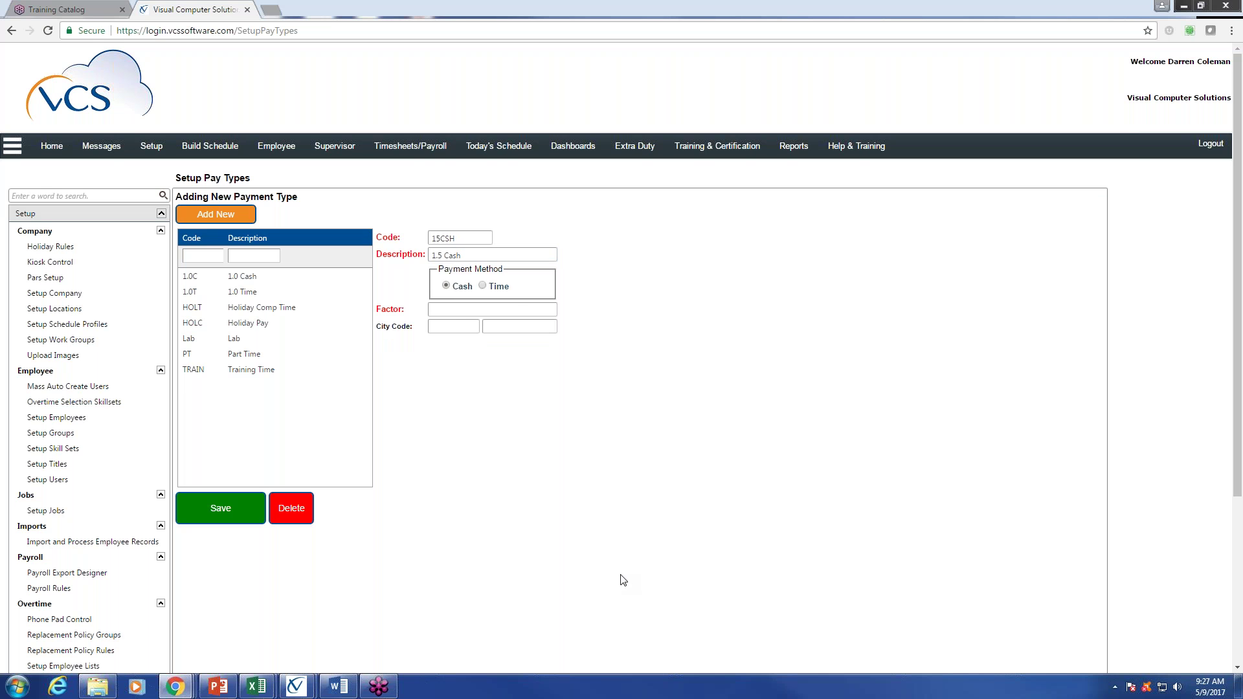
{"action": "left_click", "coordinate": [506, 315]}
{"action": "type", "text": "1.50"}
{"action": "left_click", "coordinate": [693, 340]}
{"action": "left_click", "coordinate": [222, 512]}
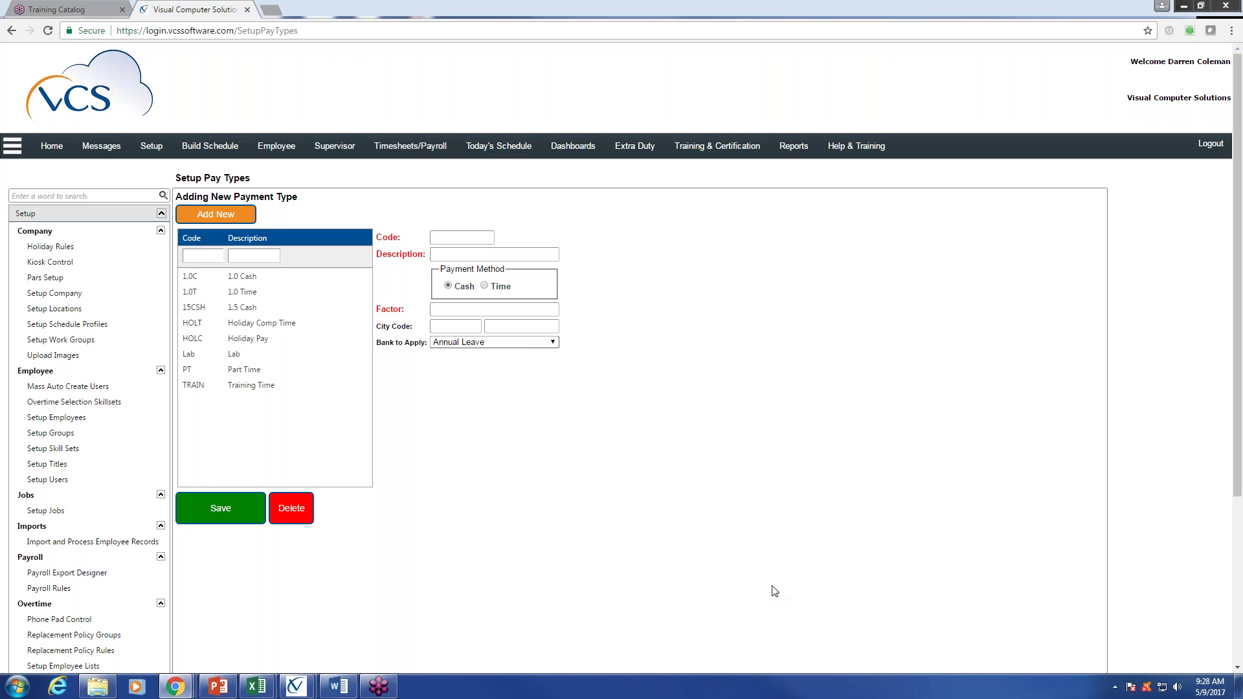
Start another new payment type with the code 15CMP and the description 1.5 Comp.
{"action": "left_click", "coordinate": [223, 220]}
{"action": "left_click", "coordinate": [460, 239]}
{"action": "type", "text": "15CMP"}
{"action": "left_click", "coordinate": [494, 254]}
{"action": "type", "text": "1"}
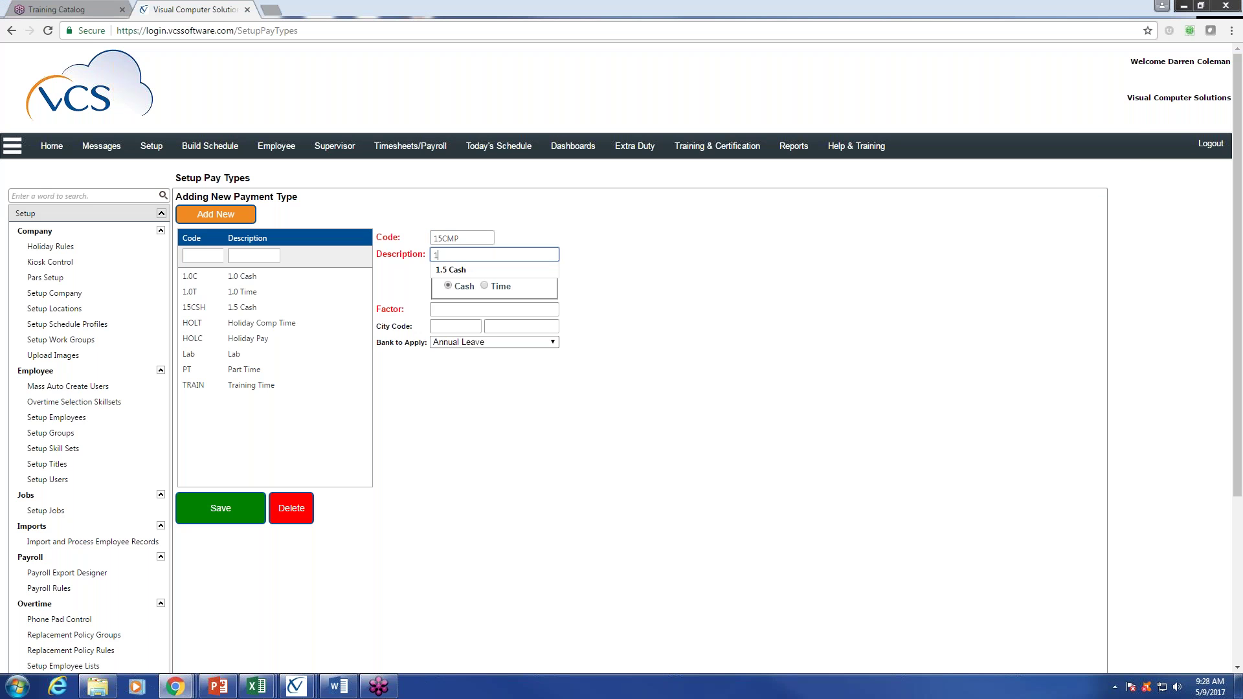
{"action": "type", "text": ".5 Comp"}
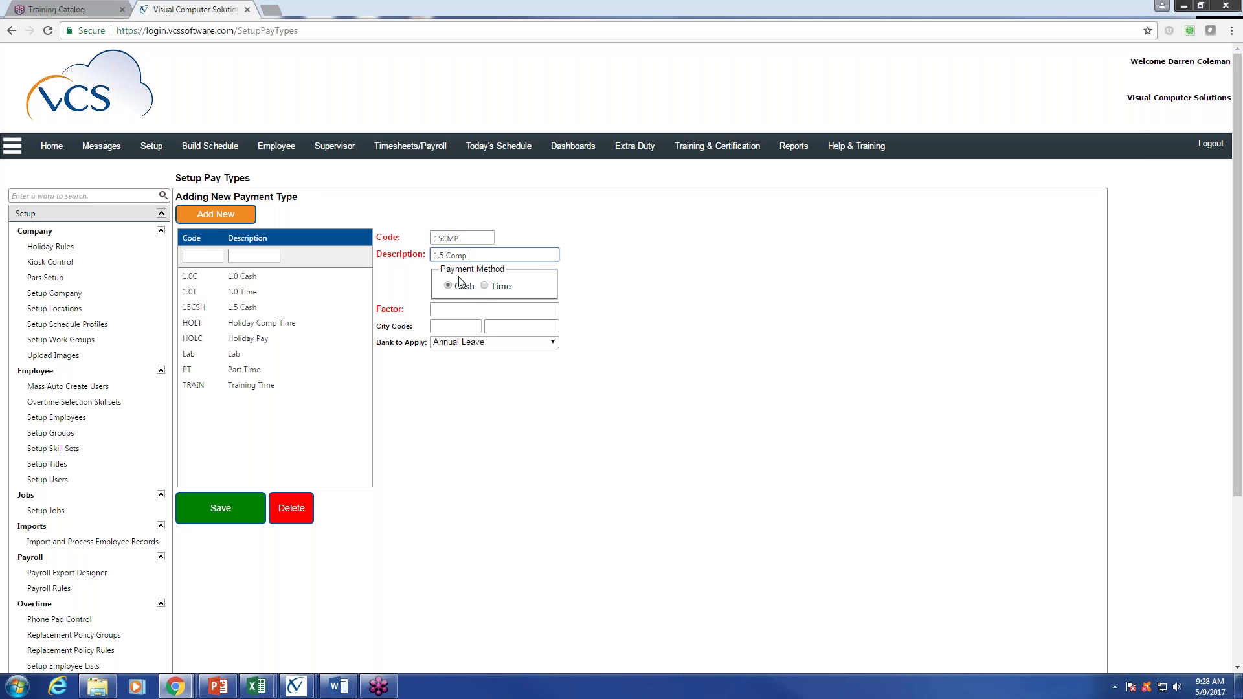
Set the 1.5 Comp type's payment method to Time, factor to 1.5 and bank to Comp Time, and save it.
{"action": "left_click", "coordinate": [496, 300]}
{"action": "left_click", "coordinate": [499, 287]}
{"action": "left_click", "coordinate": [471, 309]}
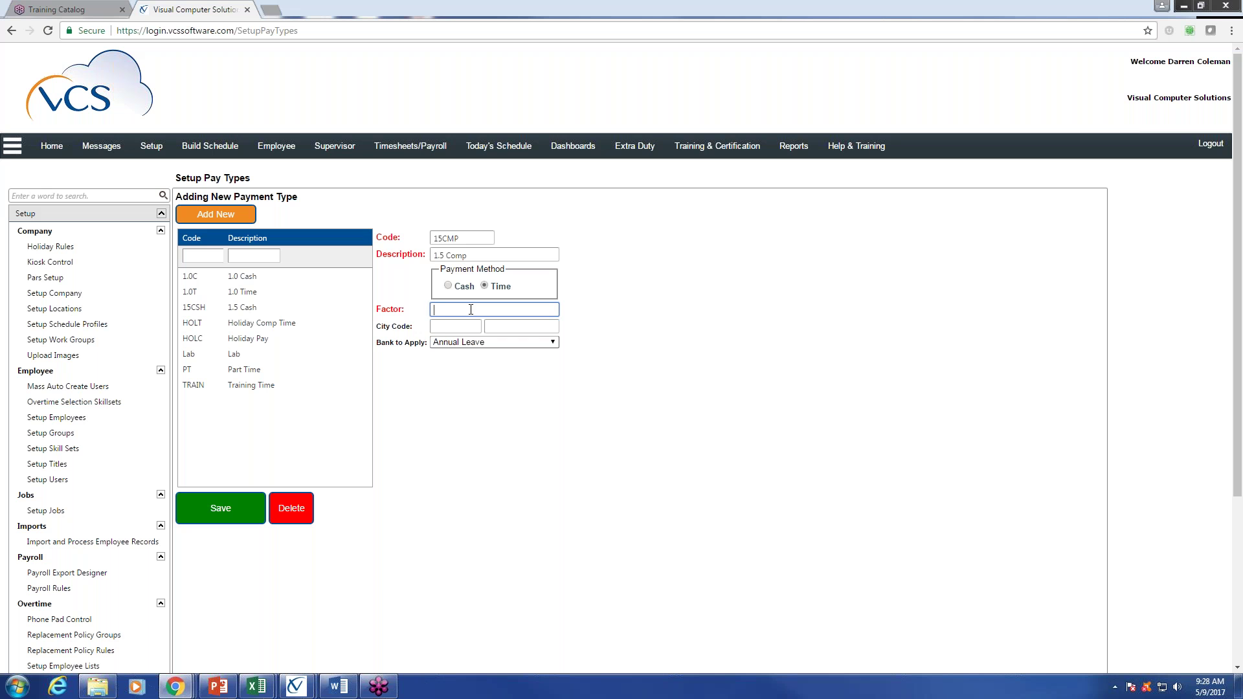
{"action": "type", "text": "1.5"}
{"action": "left_click", "coordinate": [723, 357]}
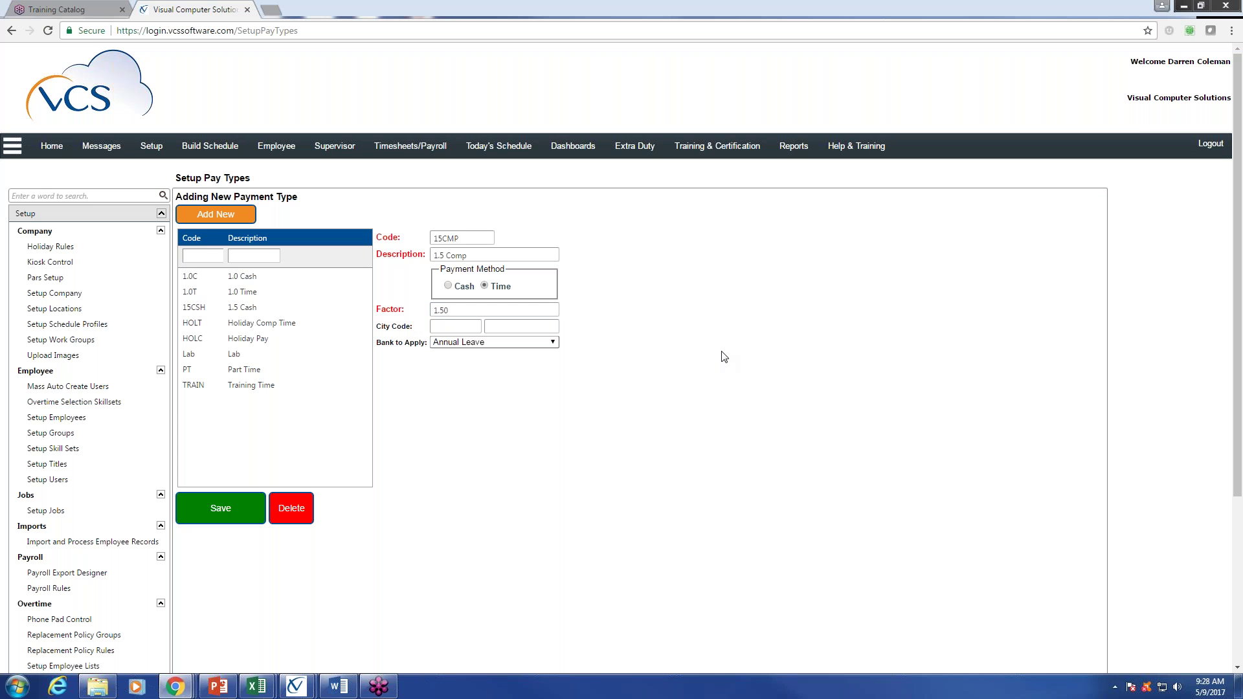
{"action": "left_click", "coordinate": [553, 344]}
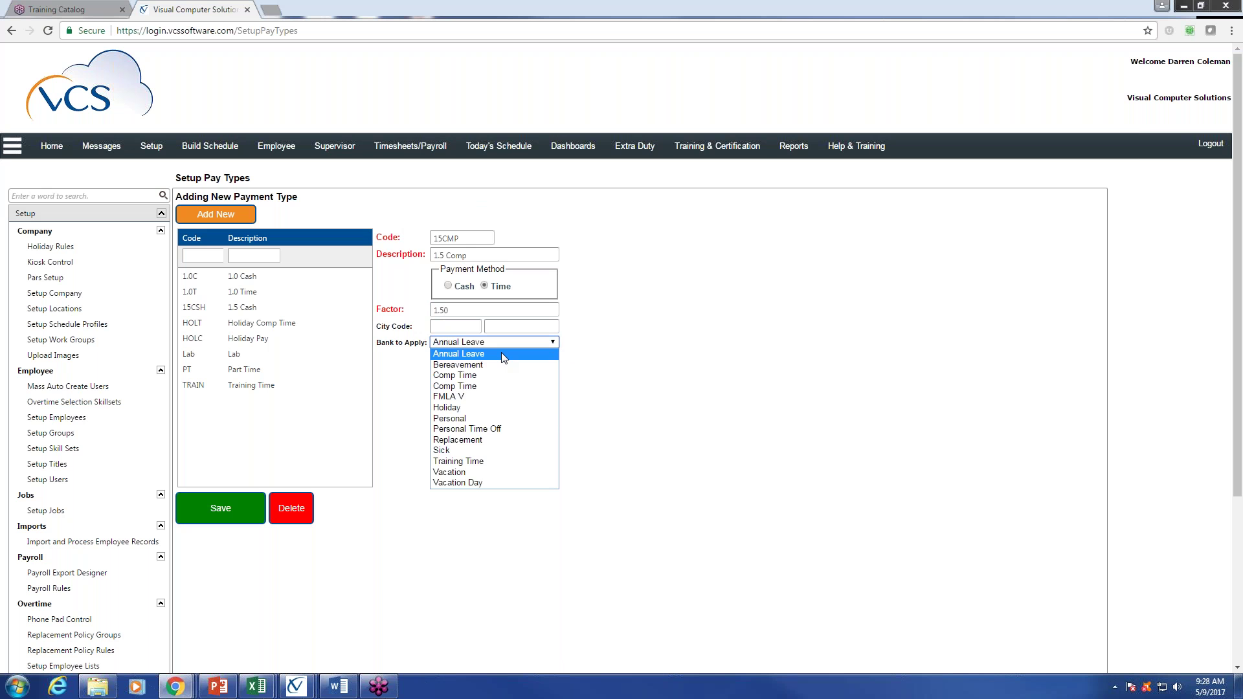
{"action": "left_click", "coordinate": [477, 387]}
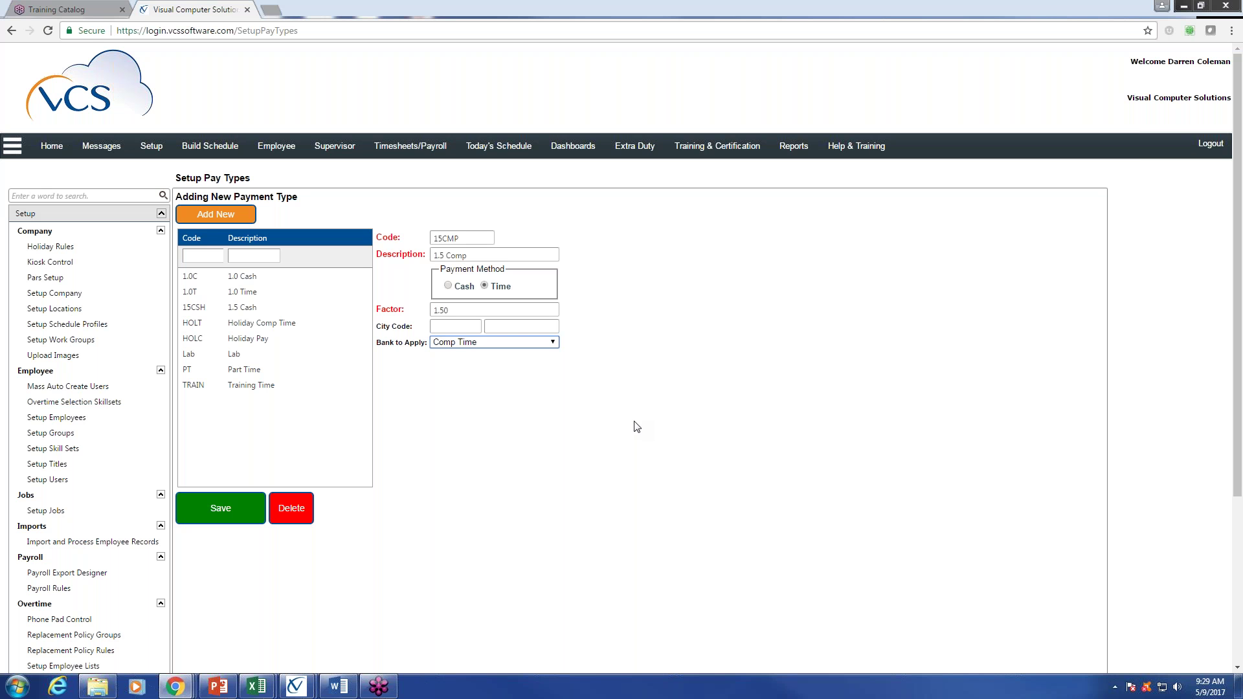
{"action": "left_click", "coordinate": [469, 311]}
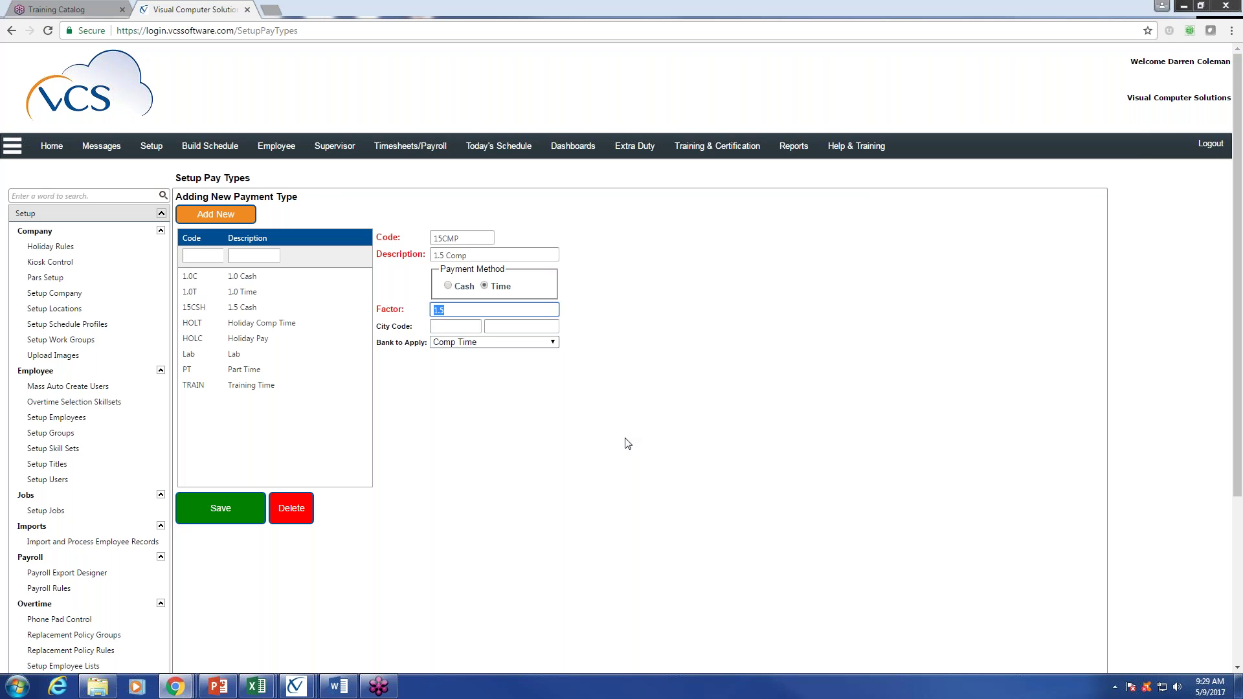
{"action": "left_click", "coordinate": [237, 513]}
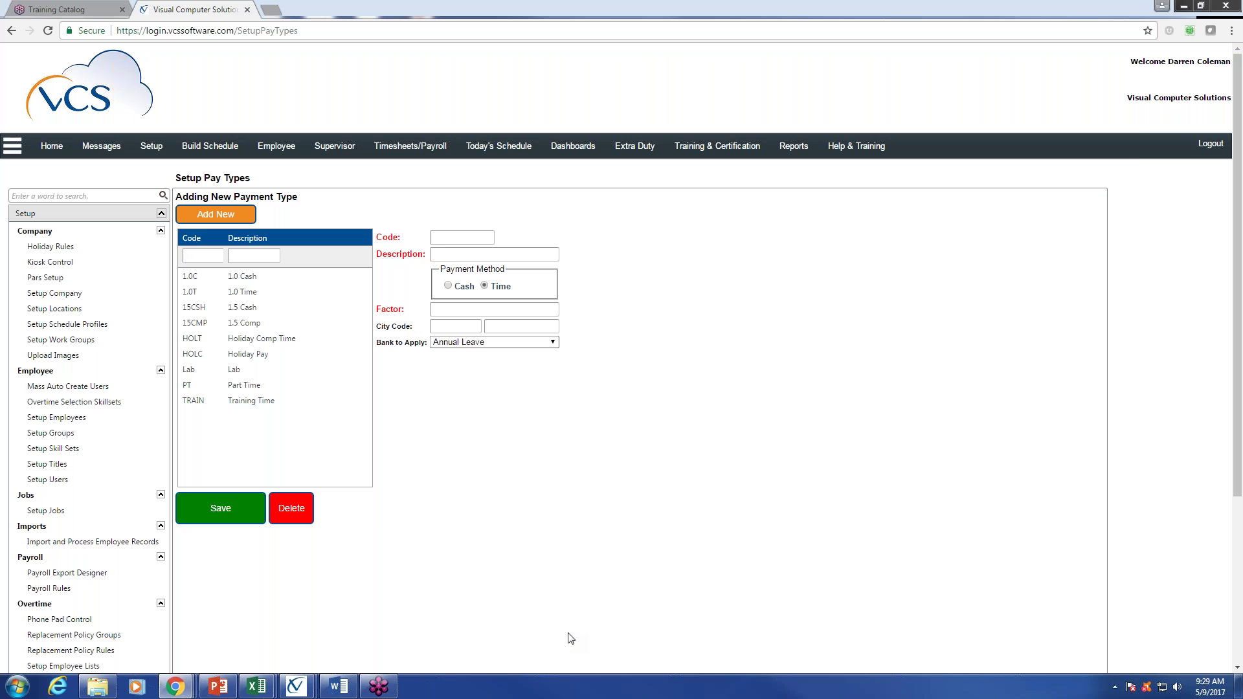
Set the 1.0 Time payment type's factor to 1, save it, and open the Training Time type.
{"action": "left_click", "coordinate": [216, 279]}
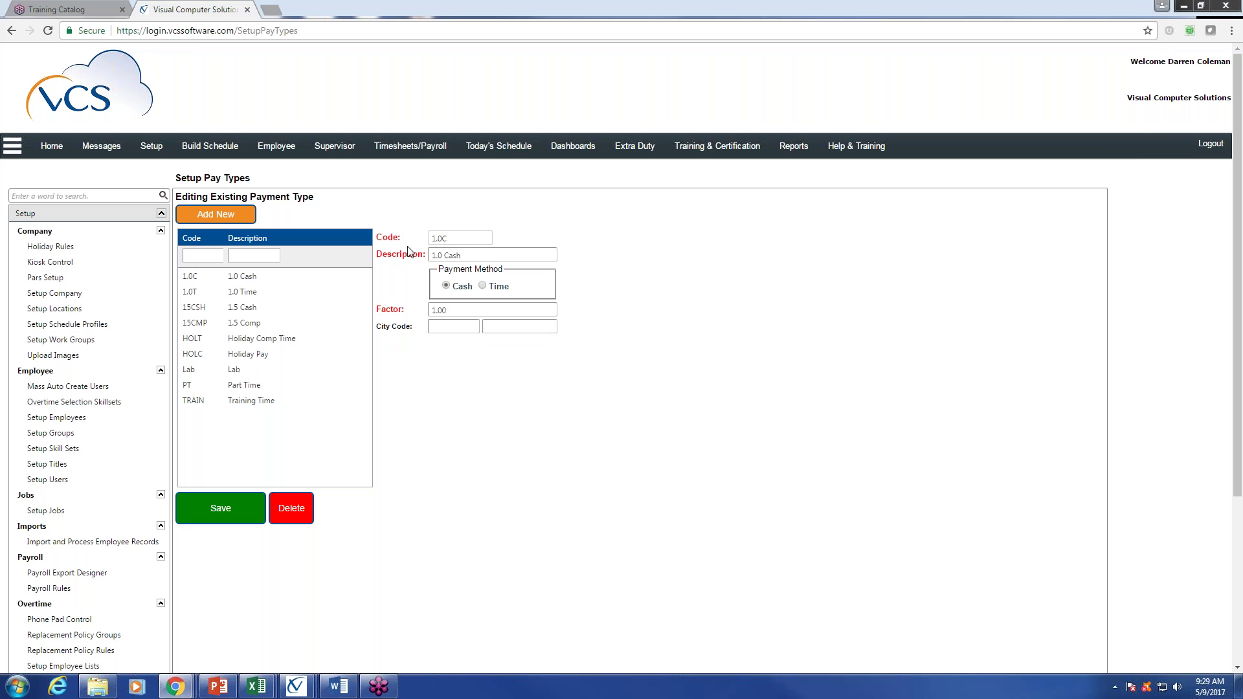
{"action": "left_click", "coordinate": [250, 293]}
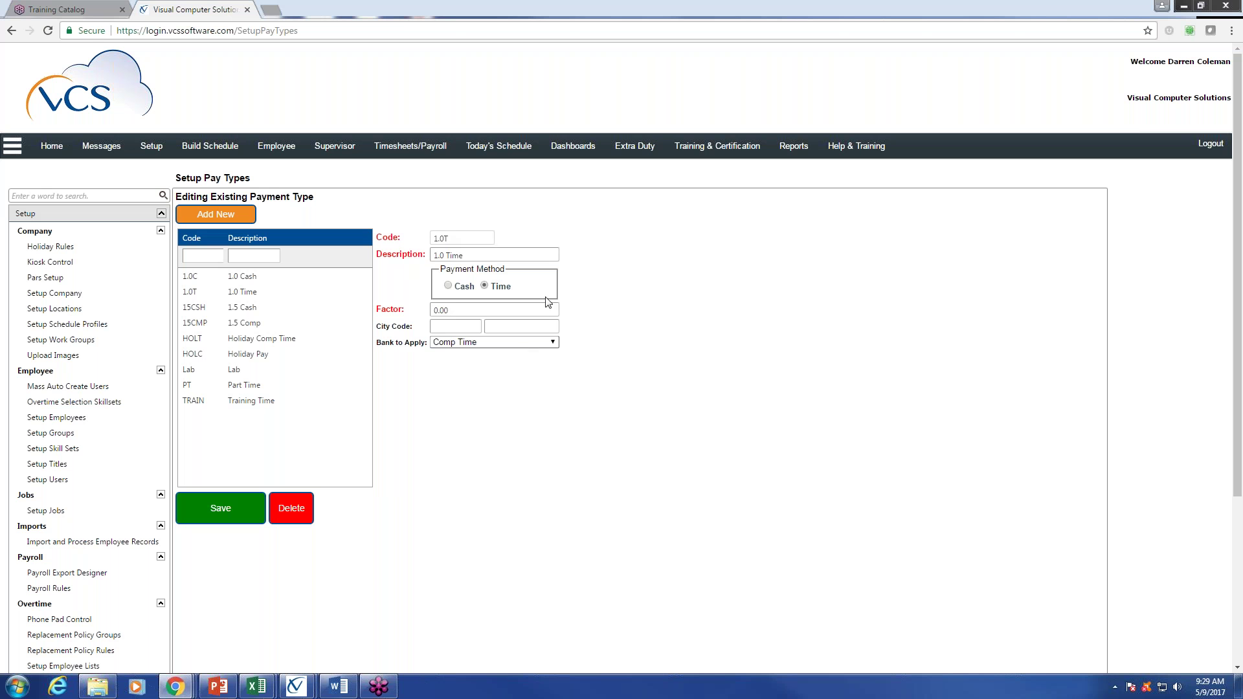
{"action": "left_click", "coordinate": [435, 310]}
{"action": "type", "text": "1"}
{"action": "left_click", "coordinate": [624, 445]}
{"action": "left_click", "coordinate": [230, 520]}
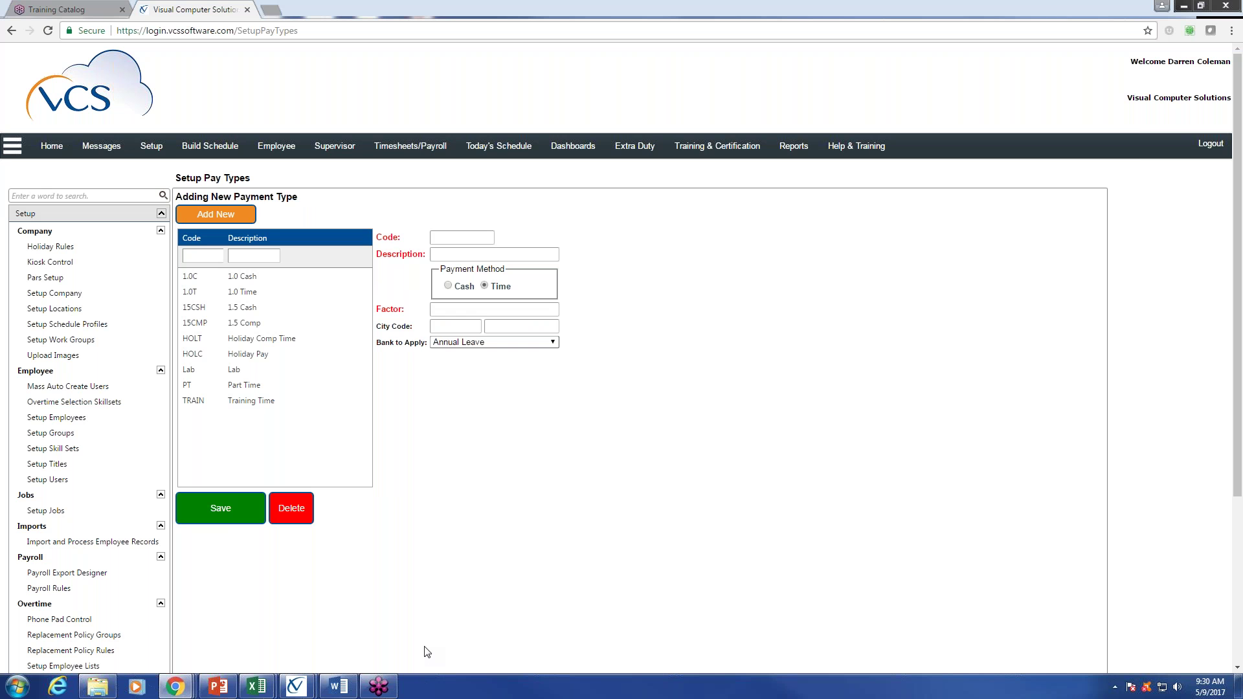
{"action": "left_click", "coordinate": [258, 400]}
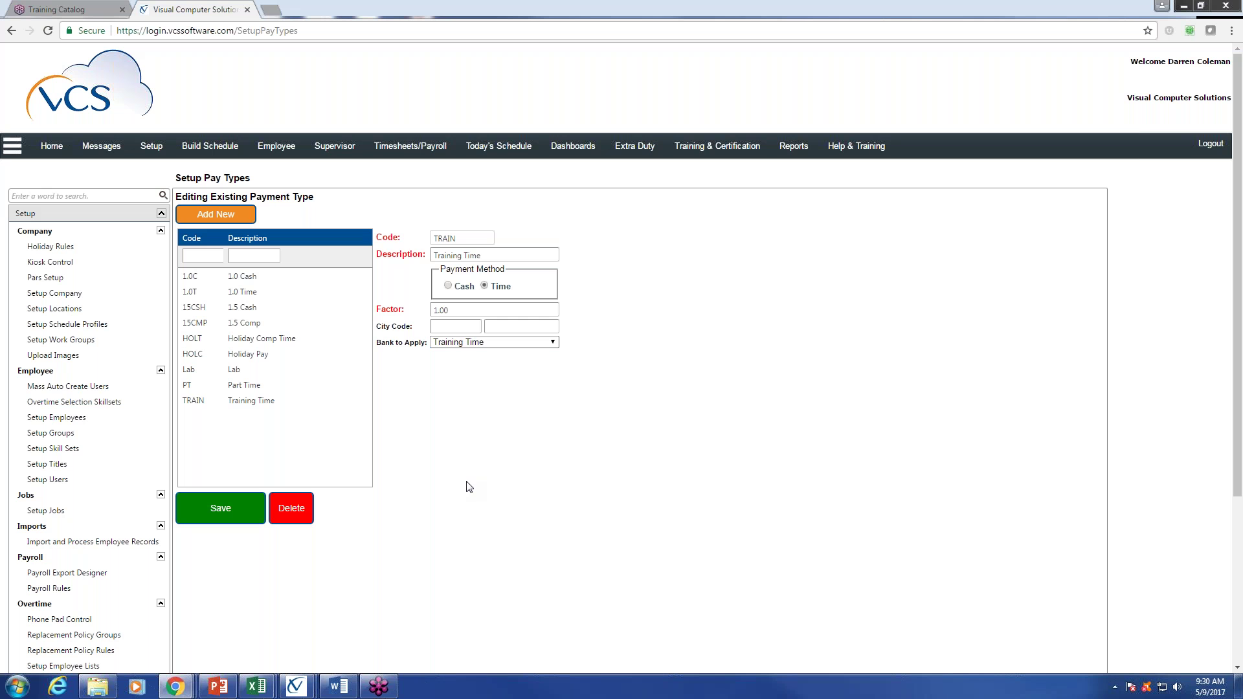
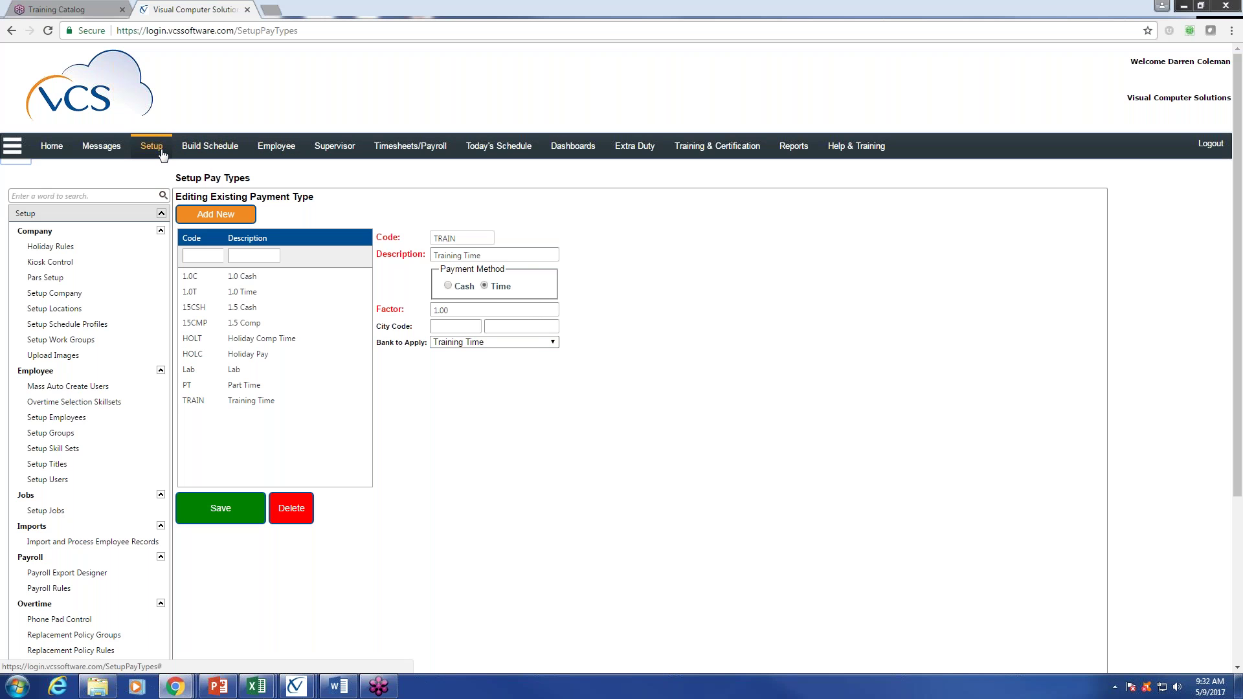
Start a new overtime code with the code INV and the description Case Investigation.
{"action": "scroll", "coordinate": [76, 356], "scroll_direction": "down", "scroll_amount": 3}
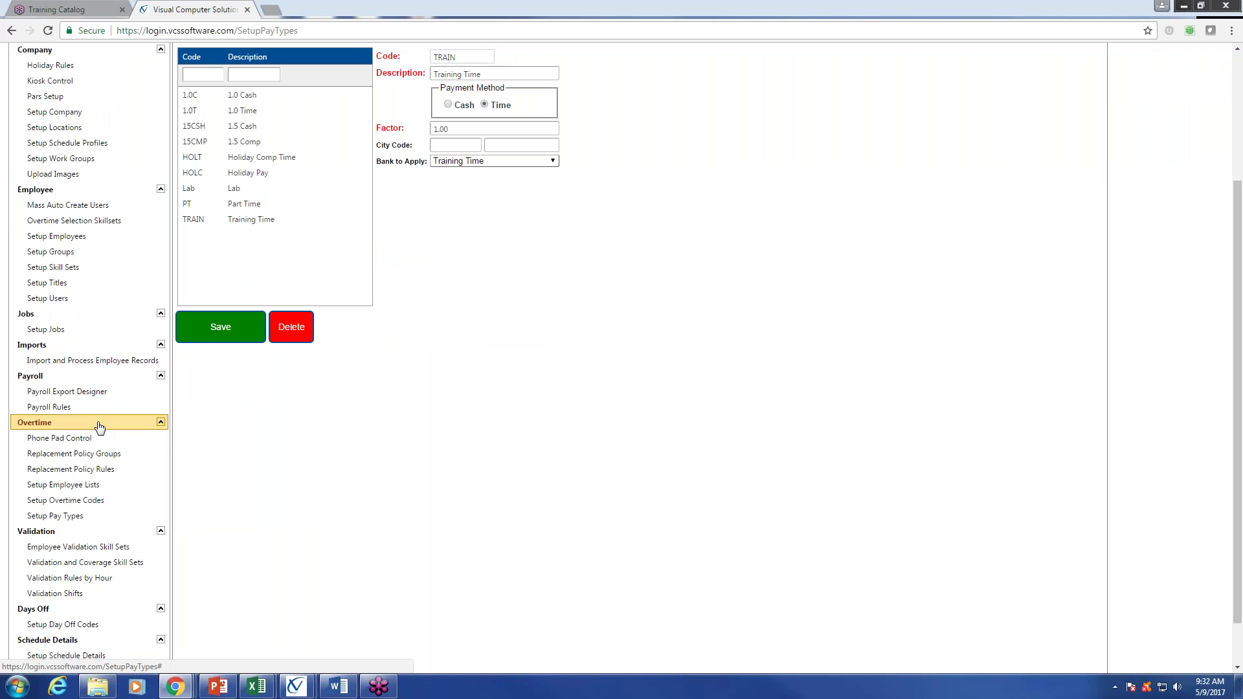
{"action": "left_click", "coordinate": [100, 506]}
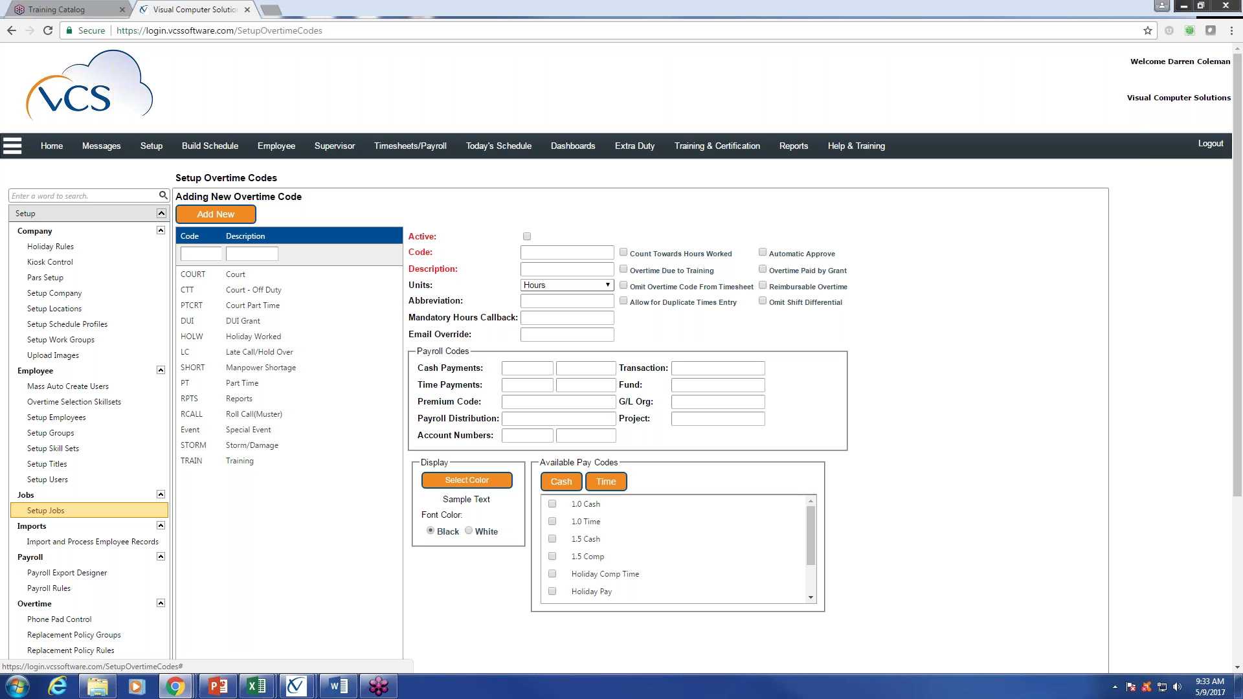
{"action": "left_click", "coordinate": [223, 217]}
{"action": "left_click", "coordinate": [611, 255]}
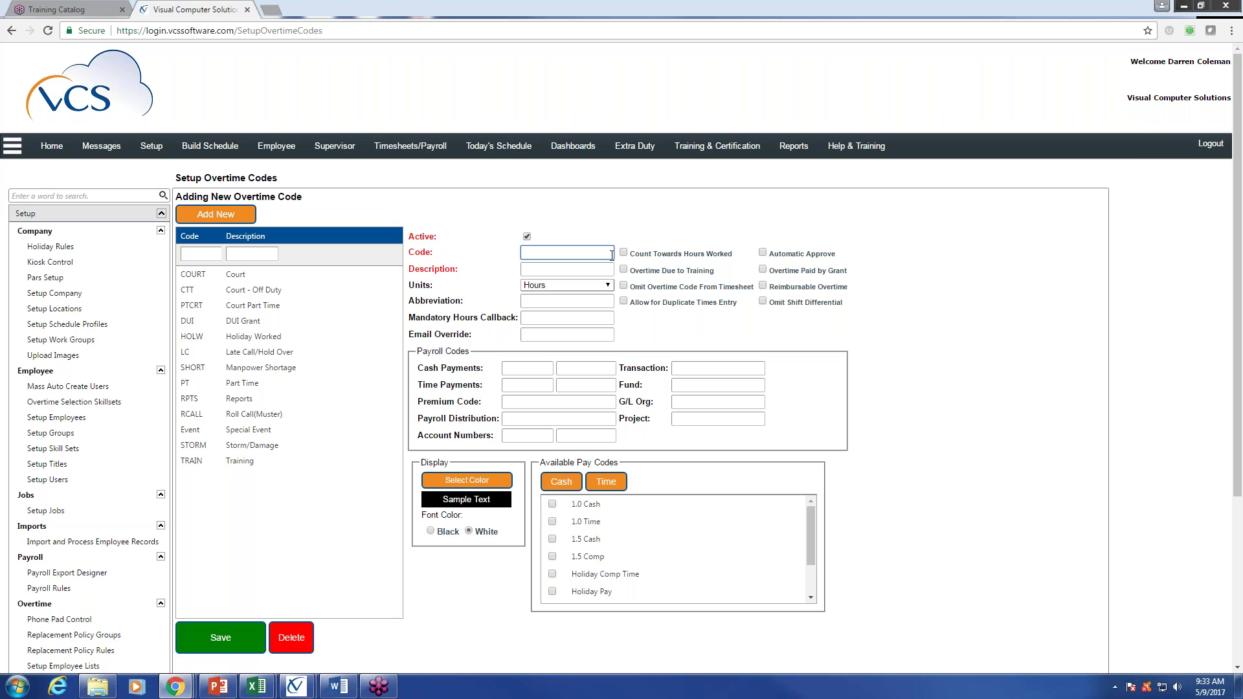
{"action": "type", "text": "INV"}
{"action": "left_click", "coordinate": [570, 269]}
{"action": "type", "text": "Case I"}
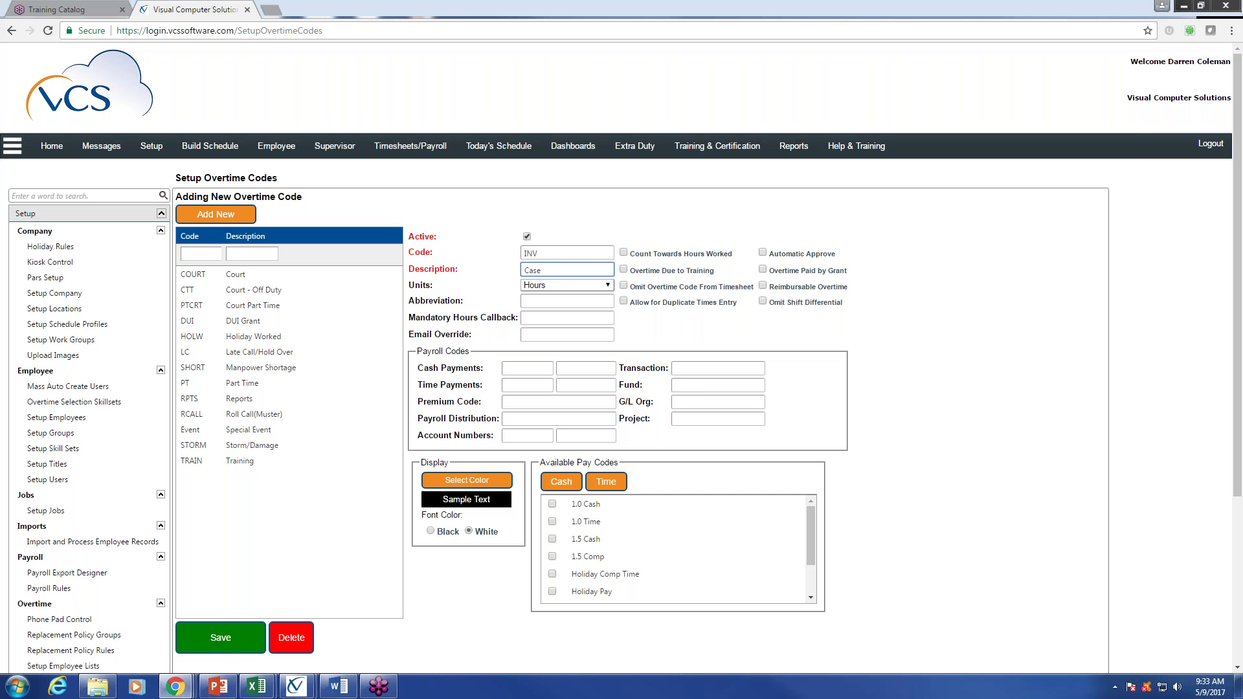
{"action": "type", "text": "nv"}
{"action": "key", "text": "BackSpace"}
{"action": "type", "text": "vestigation"}
Give the Case Investigation overtime code an orange display color.
{"action": "left_click", "coordinate": [490, 479]}
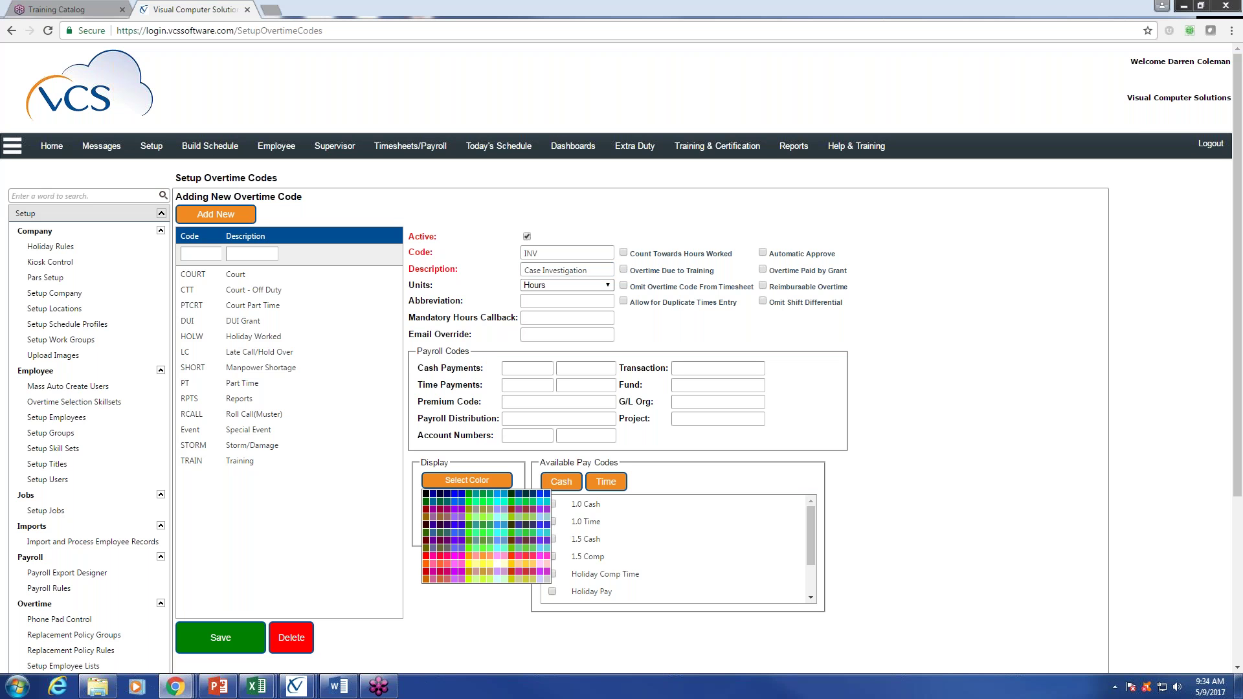
{"action": "left_click", "coordinate": [446, 562]}
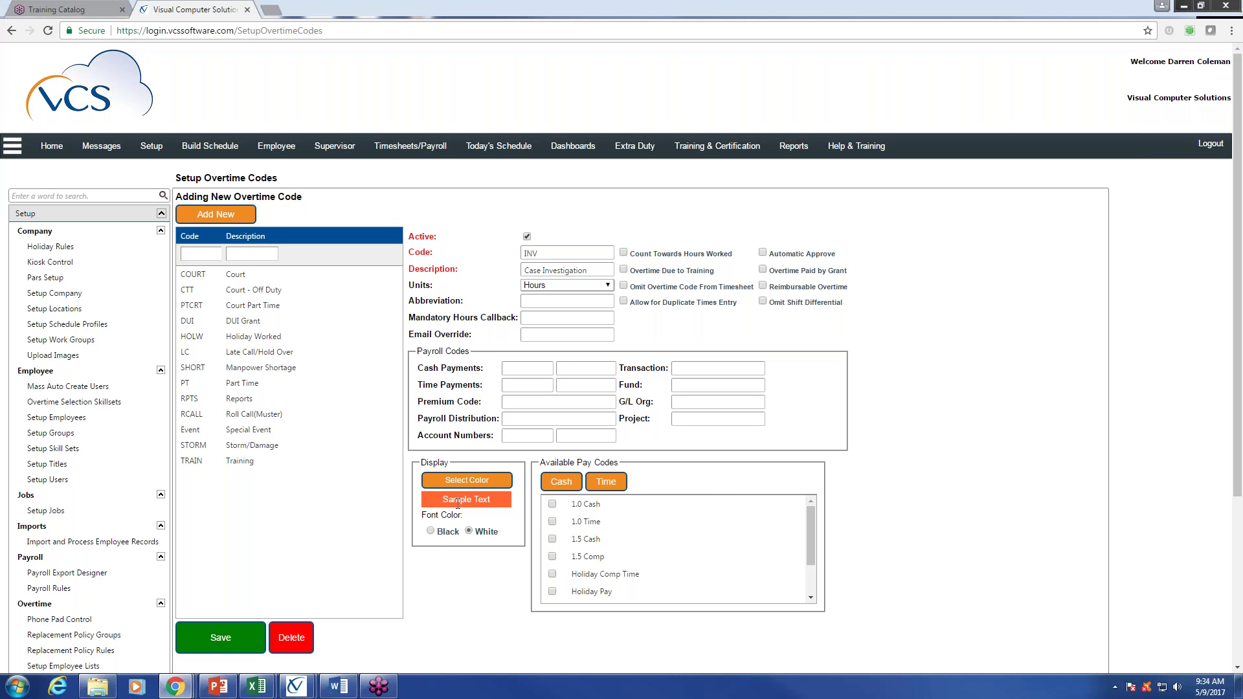
Select 1.5 Cash and 1.5 Comp as the code's available pay codes, and clear both selections again.
{"action": "left_click", "coordinate": [553, 540]}
{"action": "left_click", "coordinate": [552, 557]}
{"action": "left_click_drag", "start_coordinate": [810, 518], "coordinate": [814, 490]}
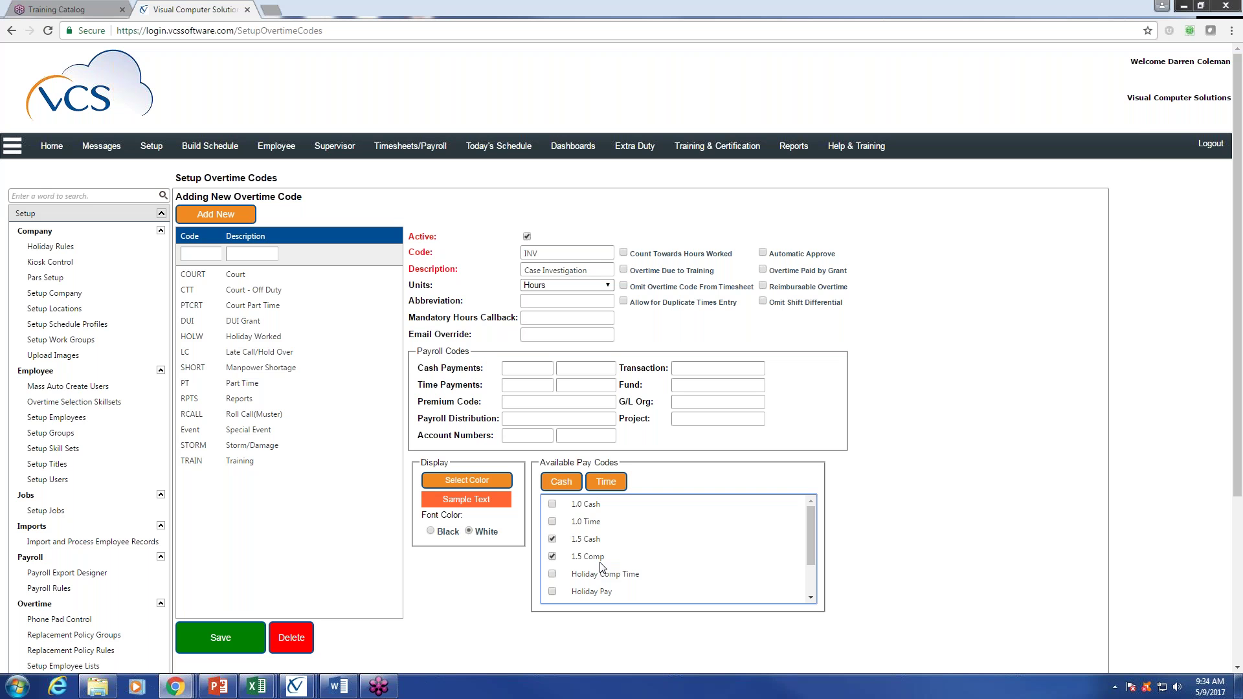
{"action": "left_click", "coordinate": [552, 538]}
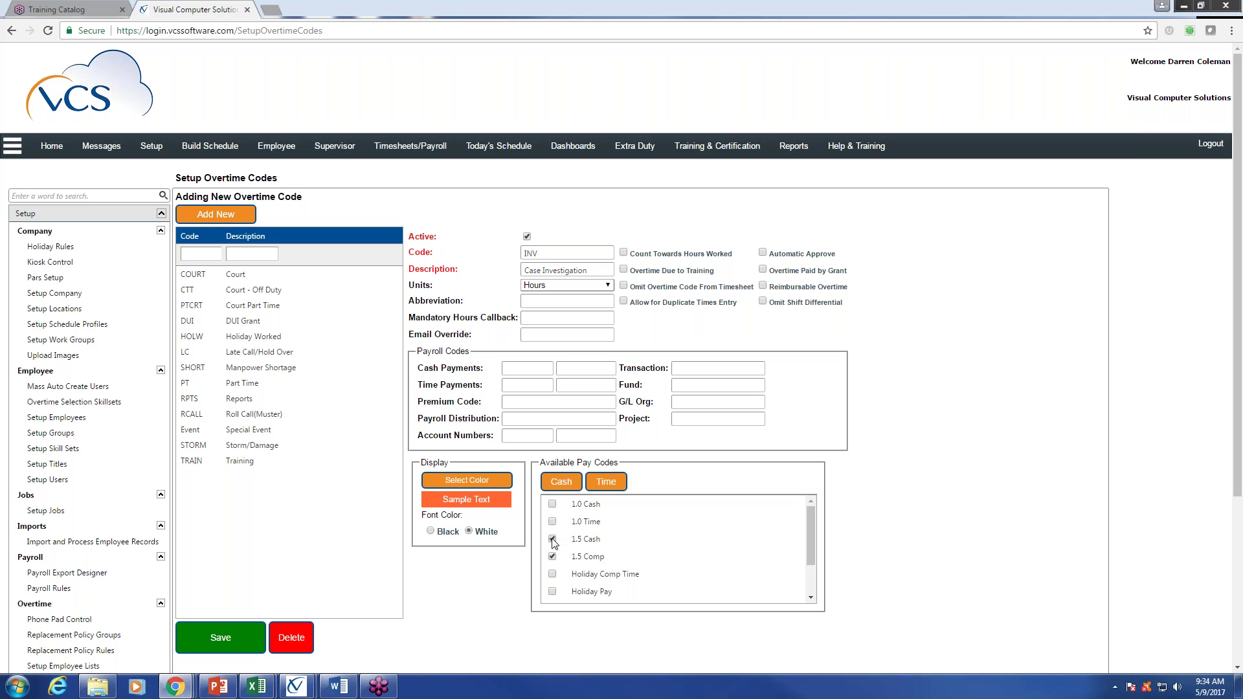
{"action": "left_click", "coordinate": [553, 557]}
{"action": "left_click_drag", "start_coordinate": [814, 533], "coordinate": [812, 506]}
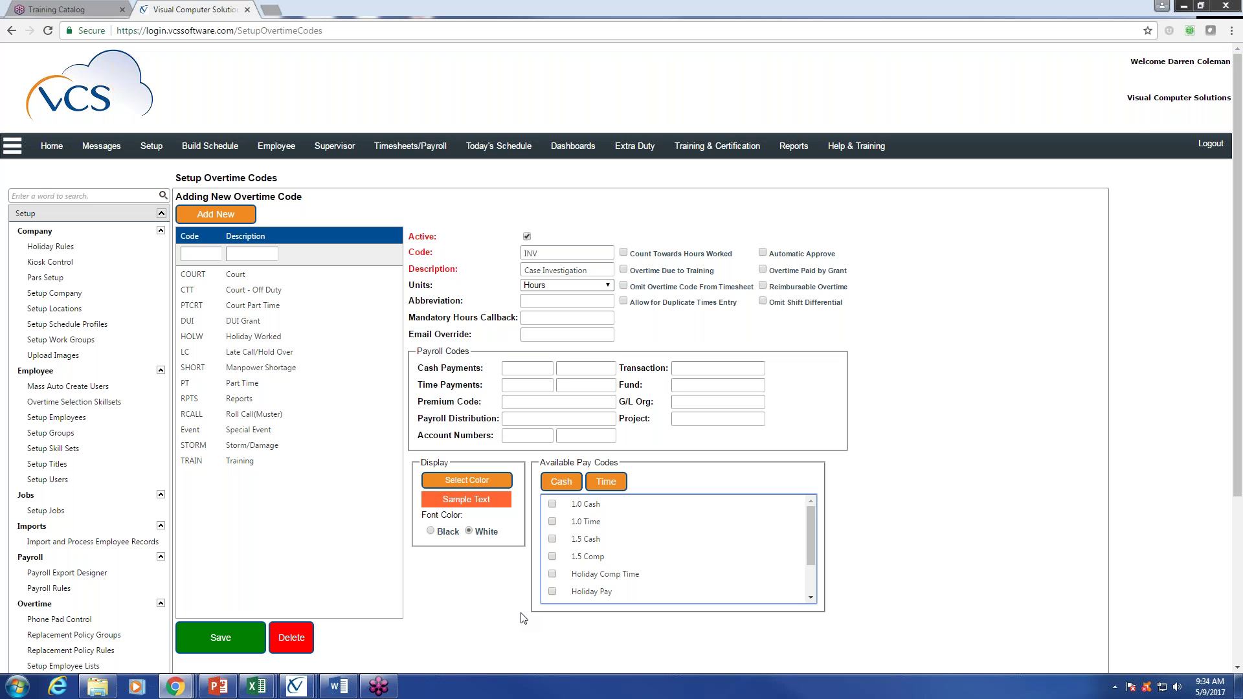
Save the Case Investigation overtime code, and review its saved entry and the Court code's mandatory callback hours.
{"action": "left_click", "coordinate": [220, 638]}
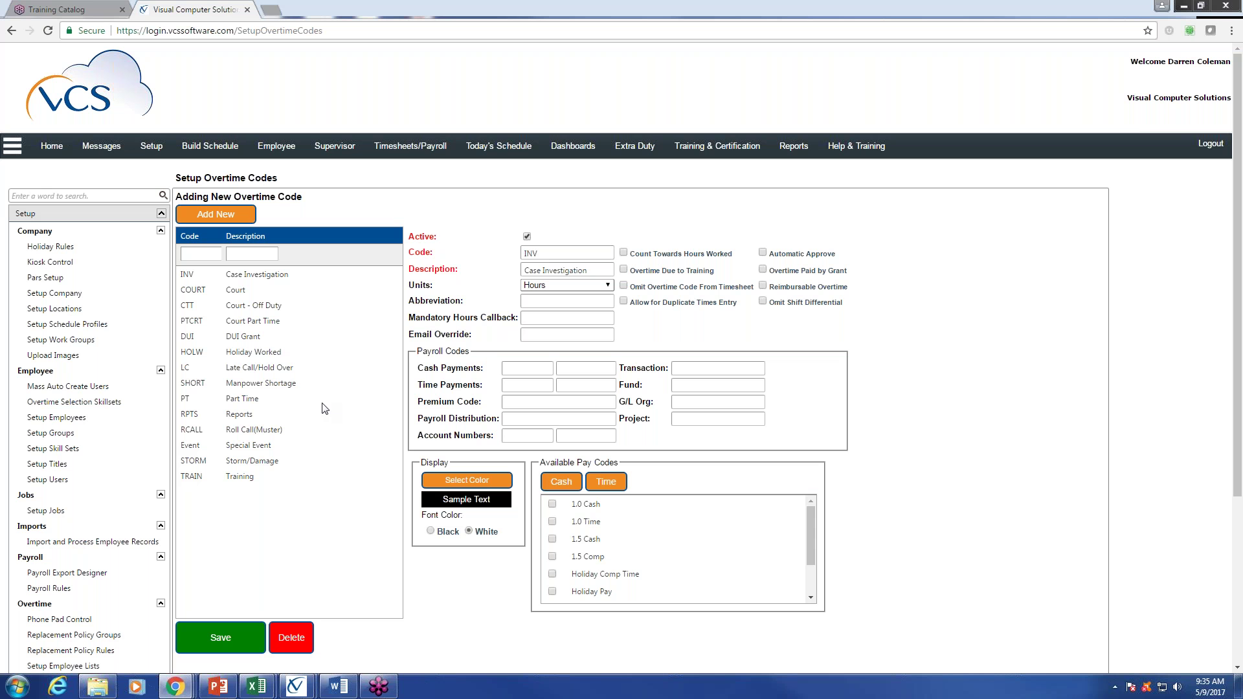
{"action": "left_click", "coordinate": [254, 275]}
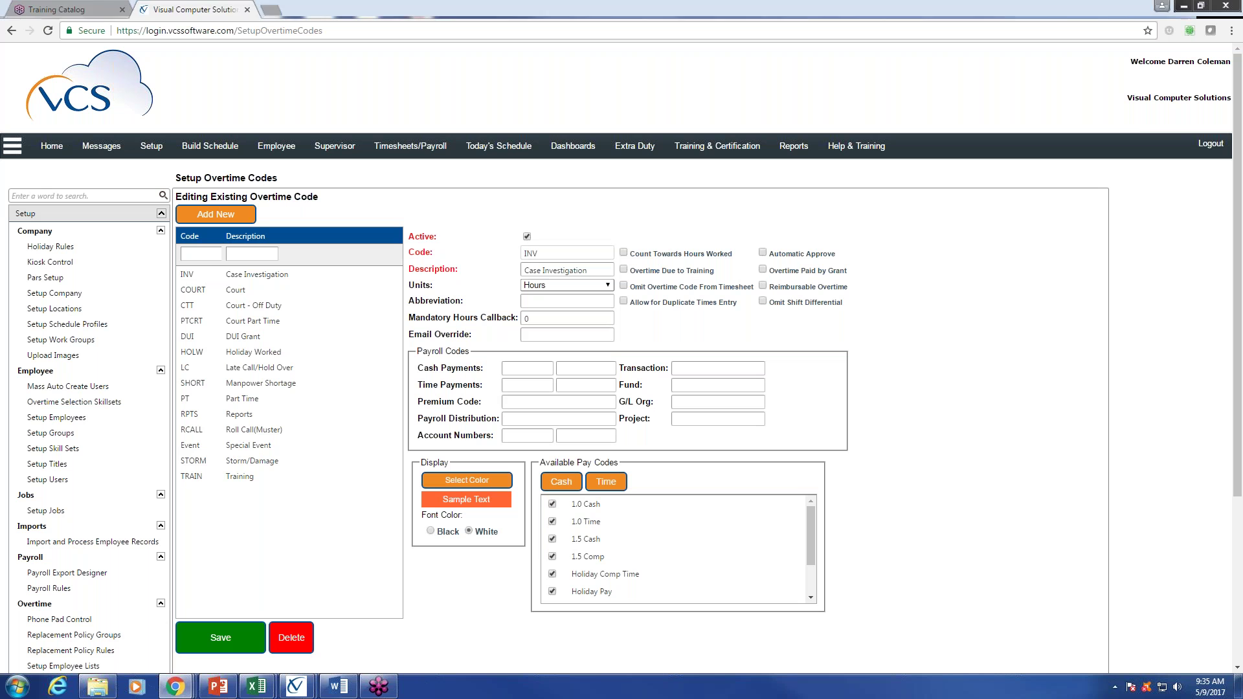
{"action": "left_click", "coordinate": [235, 291]}
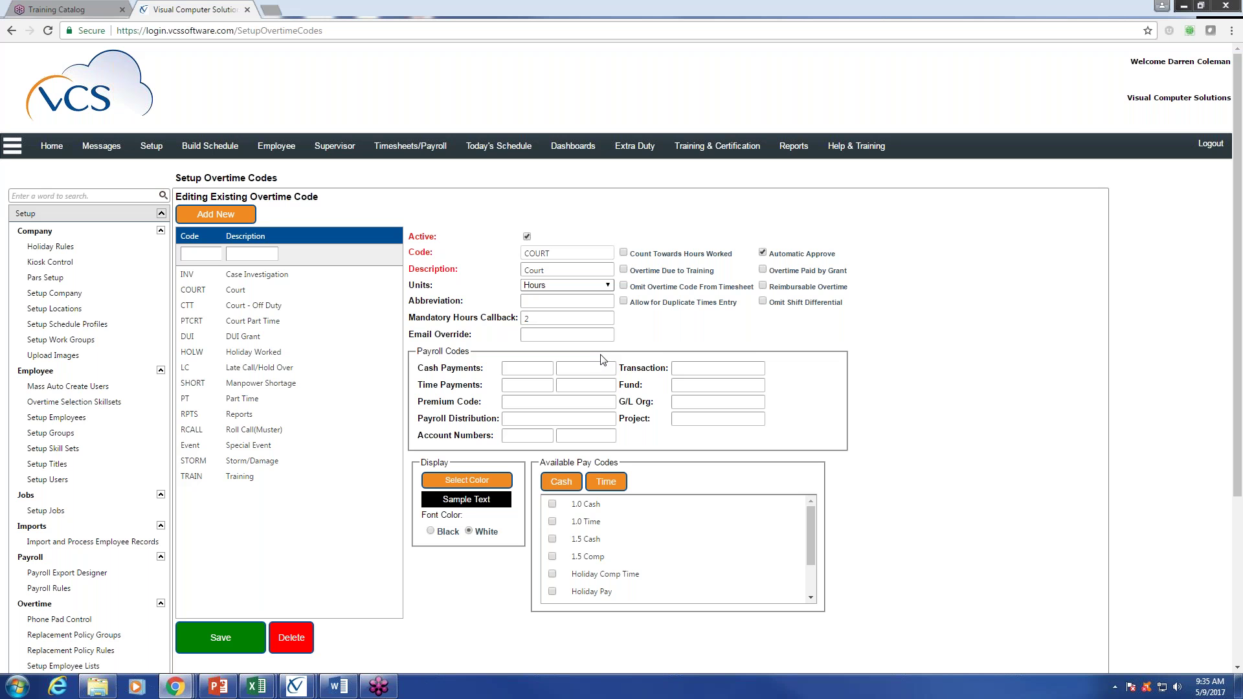
{"action": "left_click", "coordinate": [563, 318]}
Open the Squad A group in the group setup and expand its email destinations.
{"action": "left_click", "coordinate": [159, 157]}
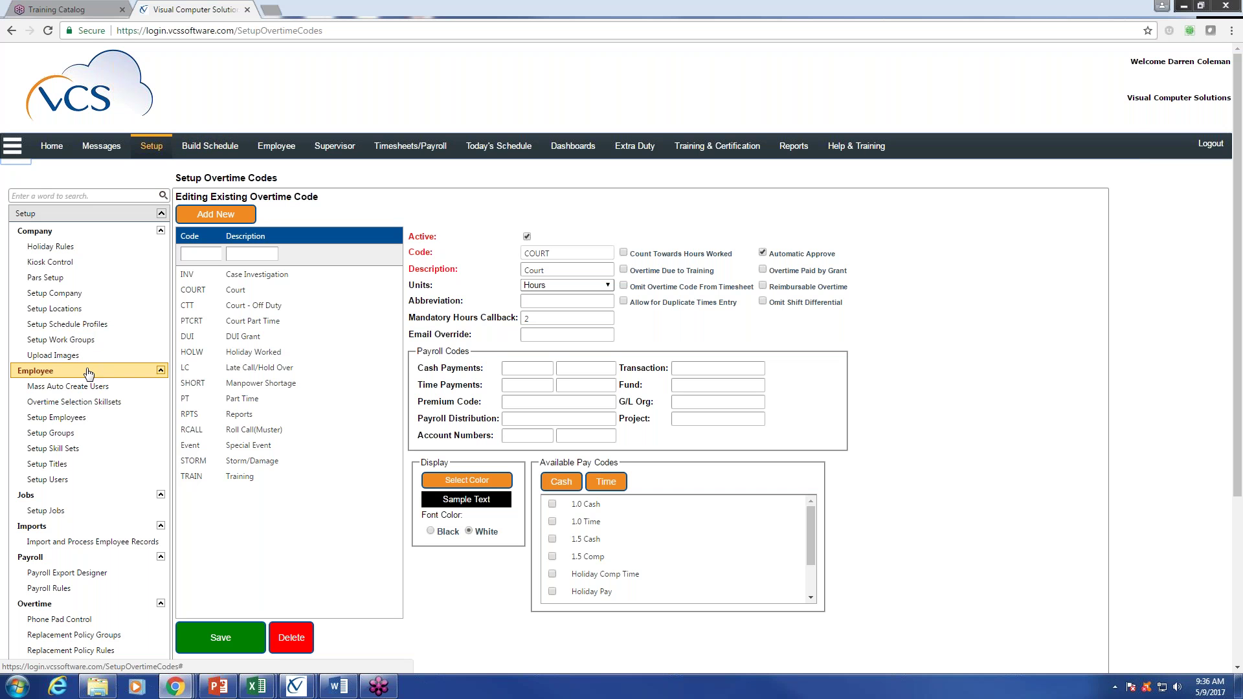
{"action": "left_click", "coordinate": [93, 440]}
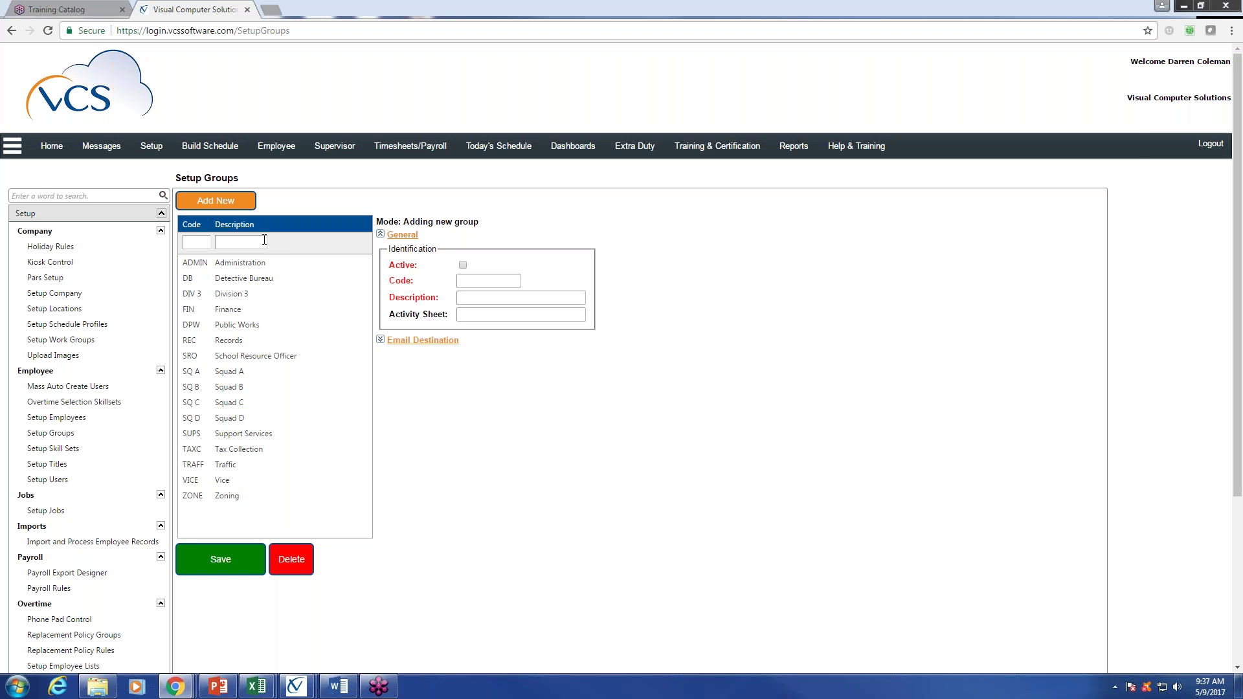
{"action": "left_click", "coordinate": [230, 374]}
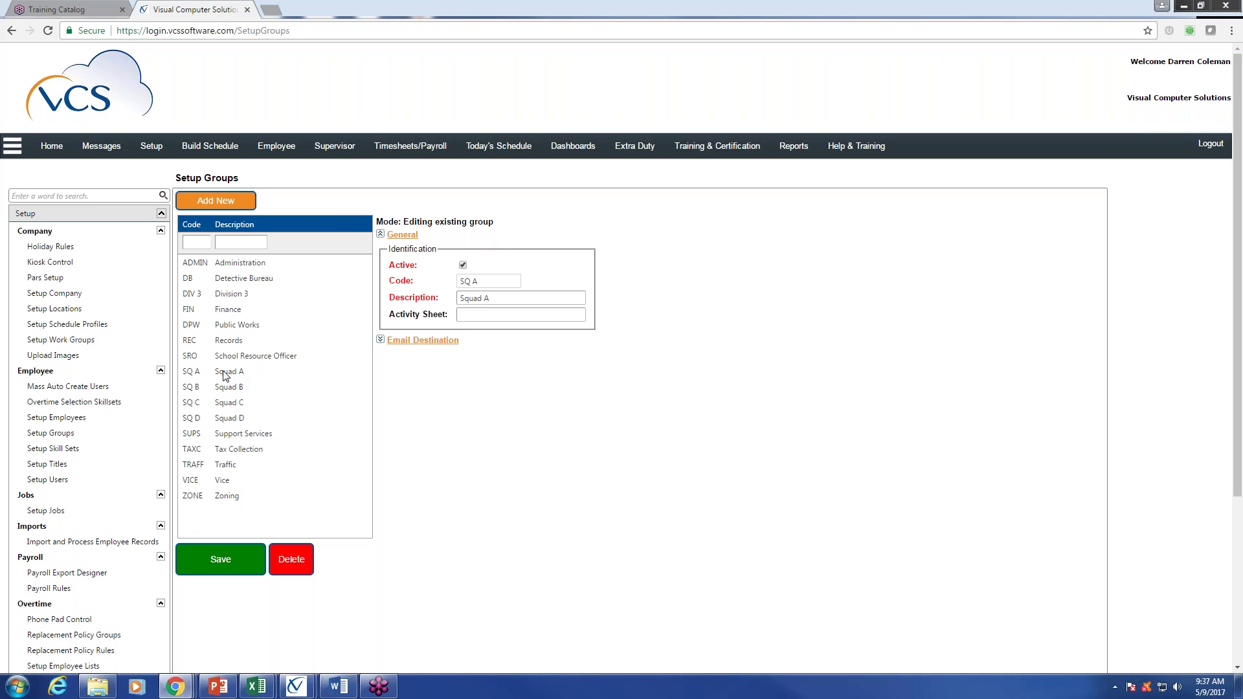
{"action": "left_click", "coordinate": [222, 375]}
{"action": "left_click", "coordinate": [381, 340]}
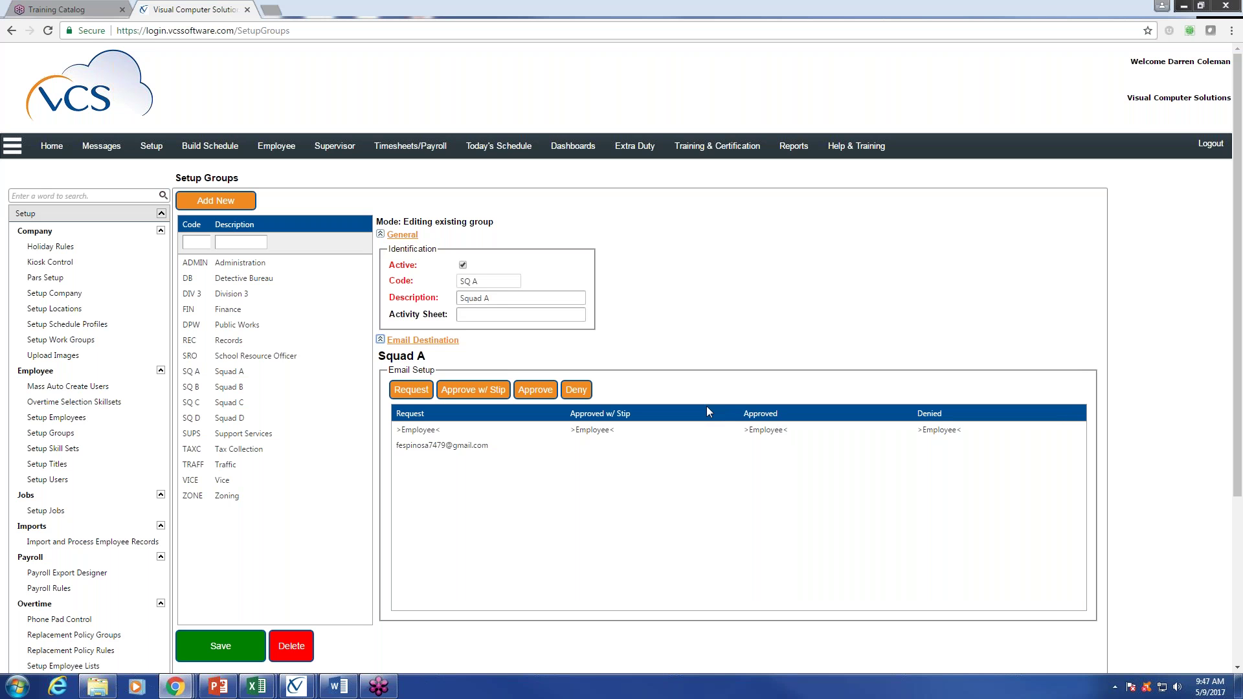
Add the >Employee< entry and the squad's sergeant as Squad B's email recipients for requests.
{"action": "left_click", "coordinate": [226, 389]}
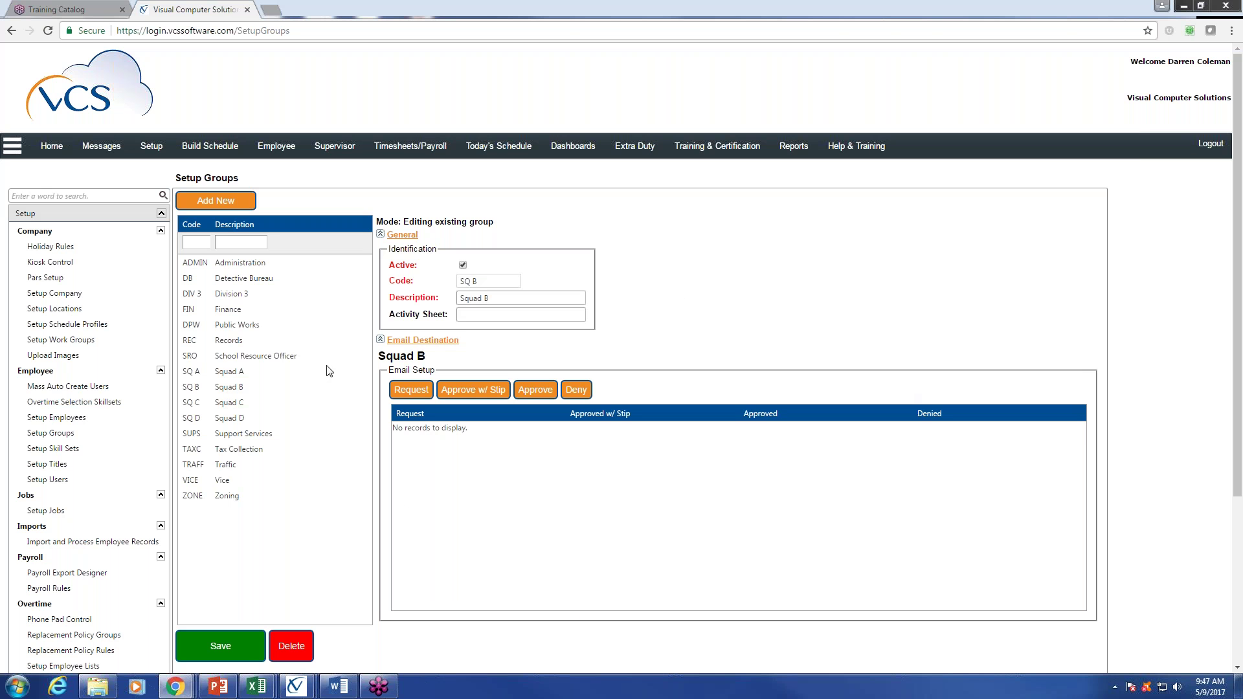
{"action": "left_click", "coordinate": [411, 391]}
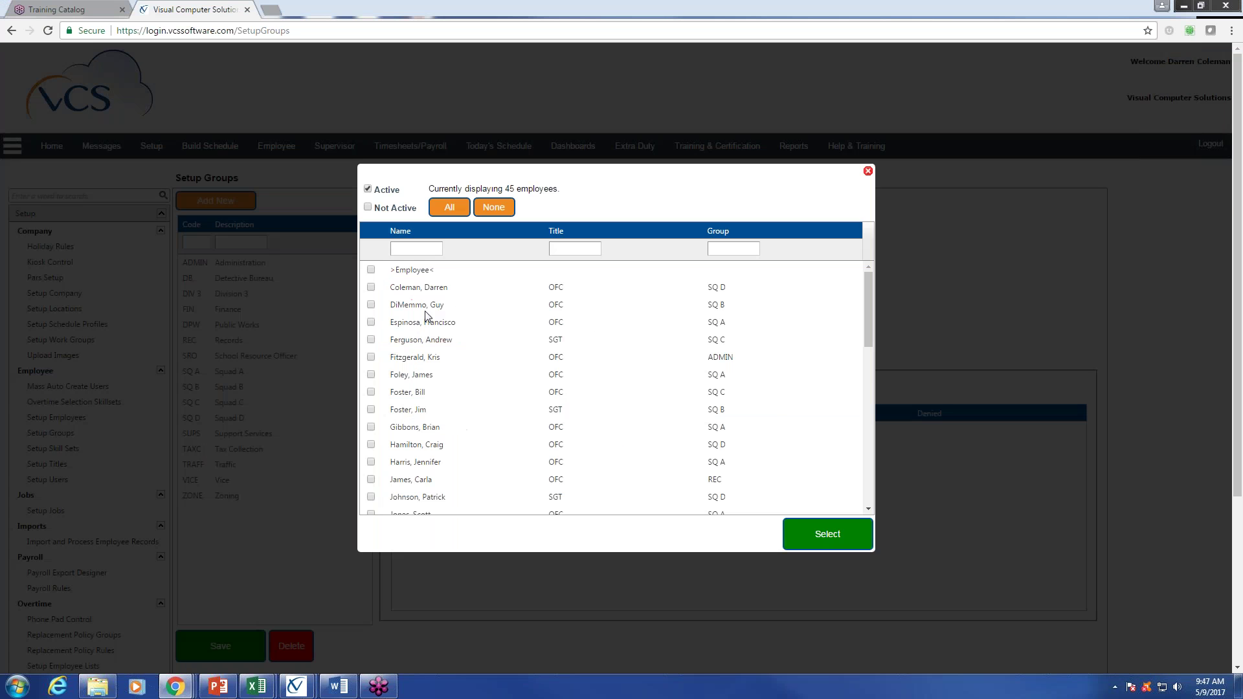
{"action": "left_click", "coordinate": [371, 271]}
{"action": "left_click", "coordinate": [824, 535]}
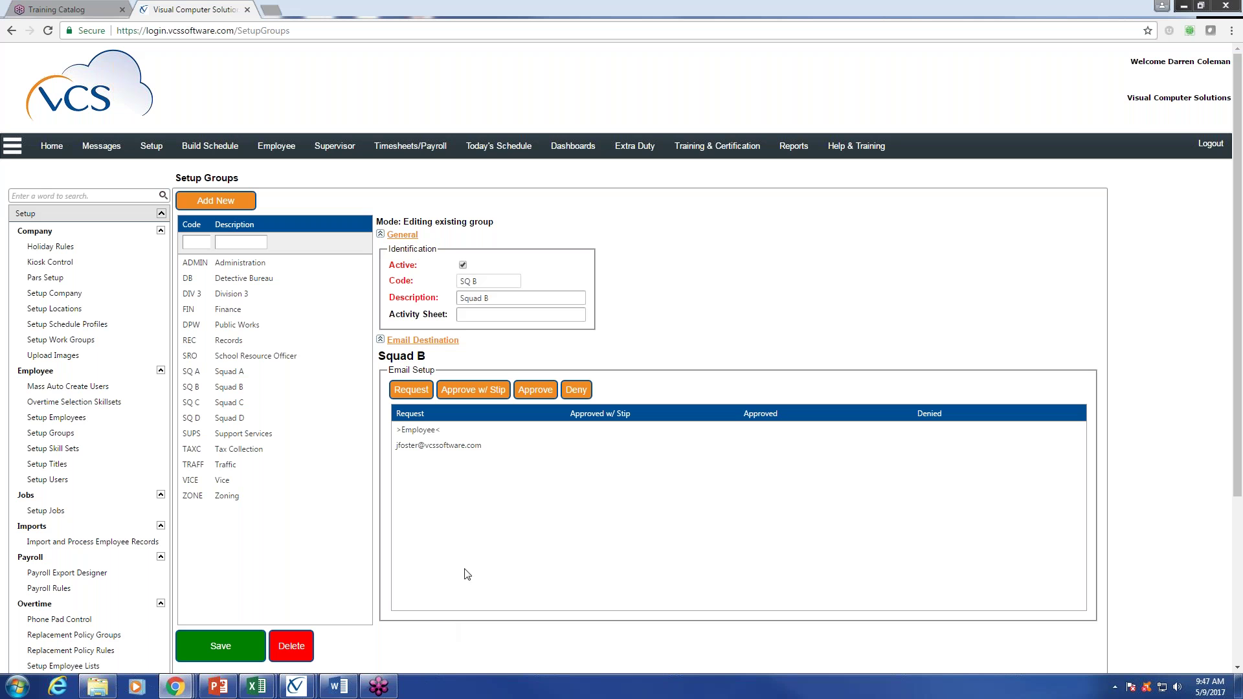
Add the >Employee< entry to Squad B's Approved w/ Stip, Approved and Denied email recipients.
{"action": "left_click", "coordinate": [487, 392]}
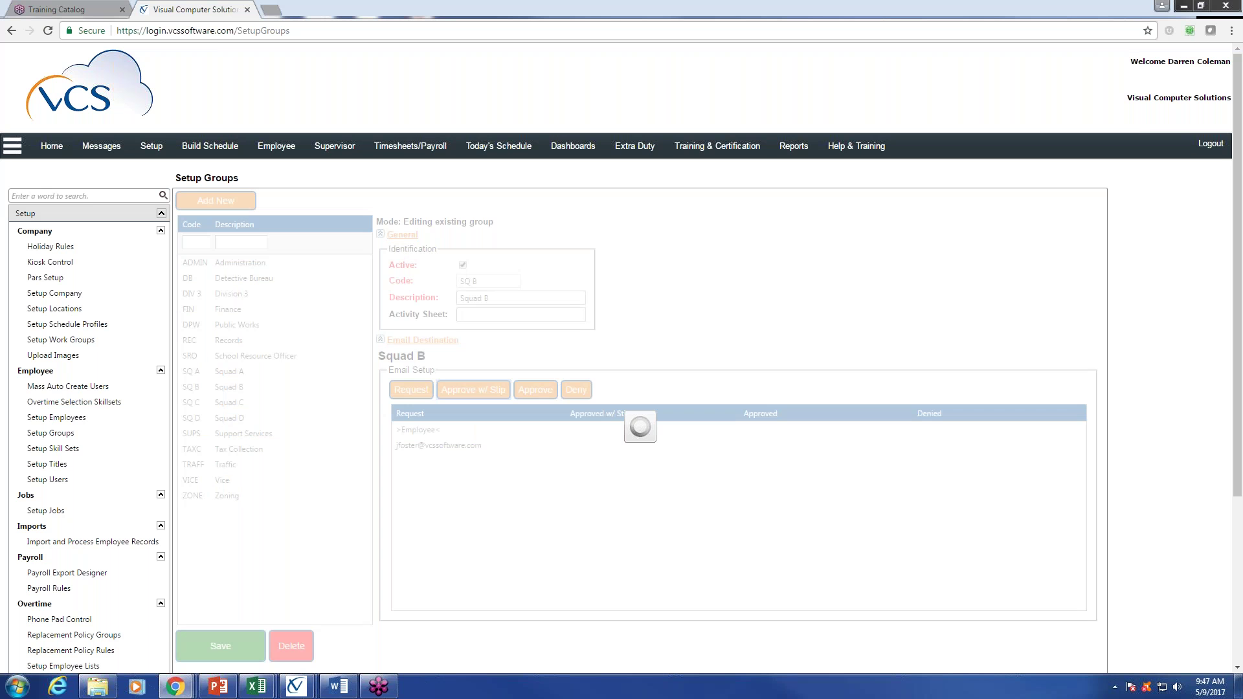
{"action": "left_click", "coordinate": [371, 270]}
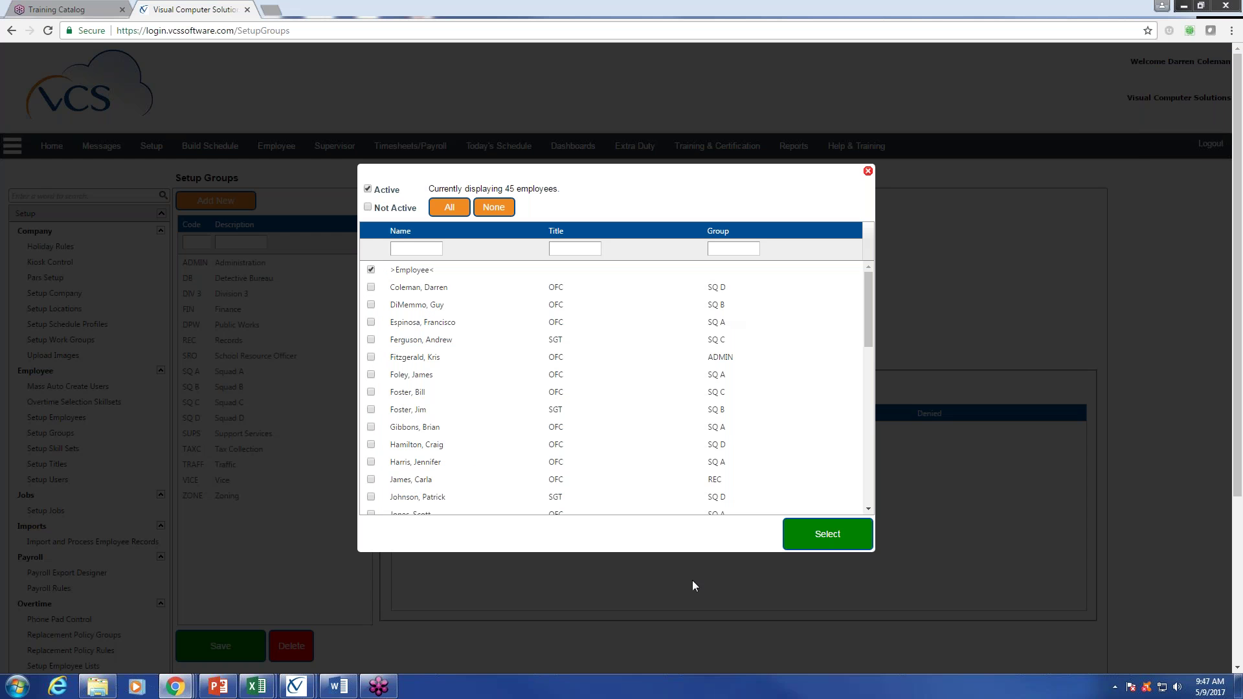
{"action": "left_click", "coordinate": [823, 535]}
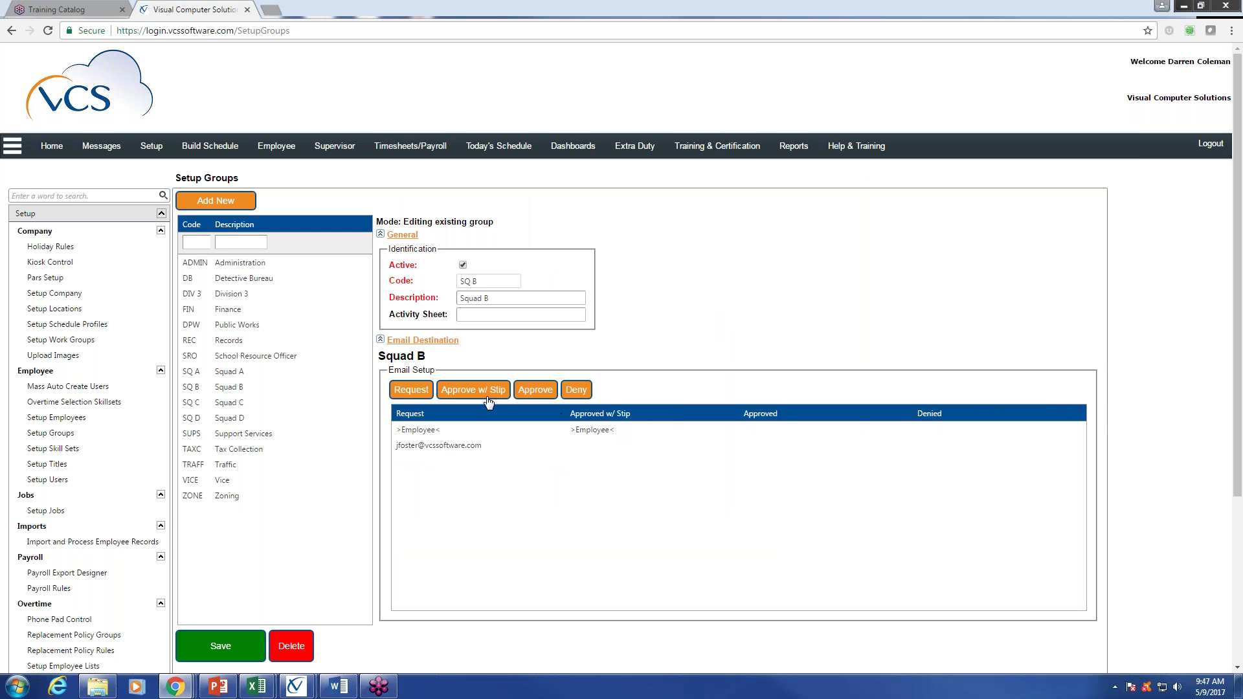
{"action": "left_click", "coordinate": [538, 394]}
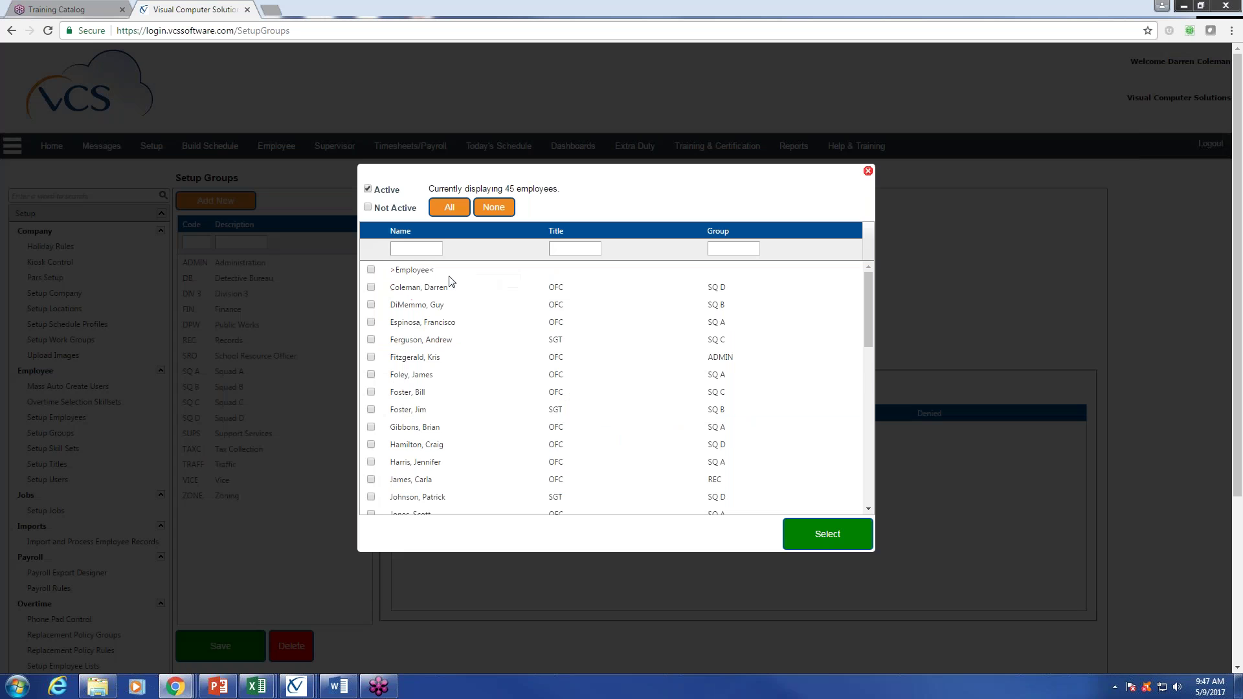
{"action": "left_click", "coordinate": [828, 535]}
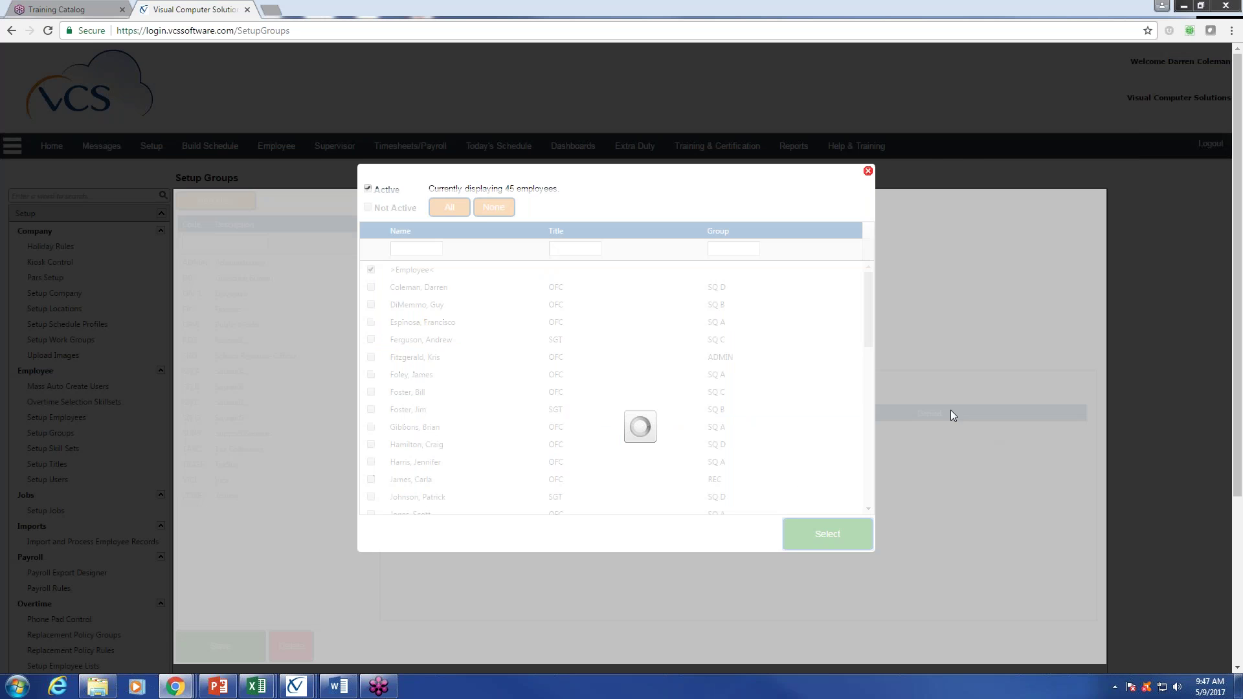
{"action": "left_click", "coordinate": [573, 396]}
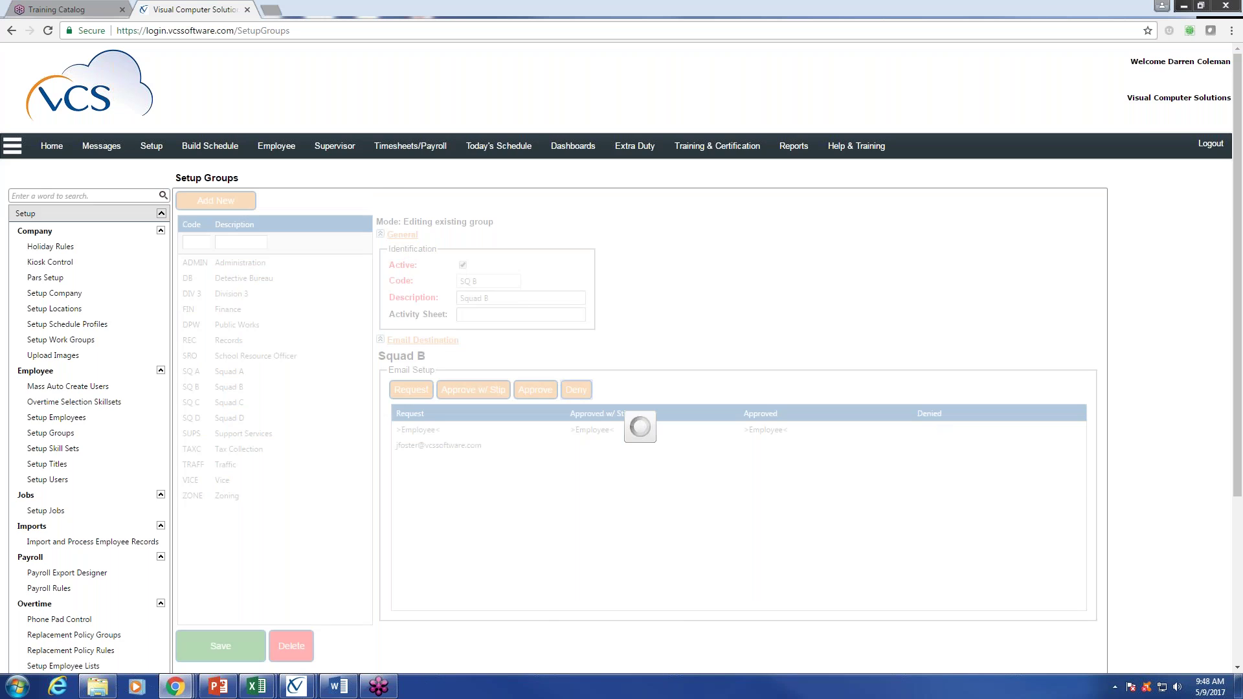
{"action": "left_click", "coordinate": [373, 271]}
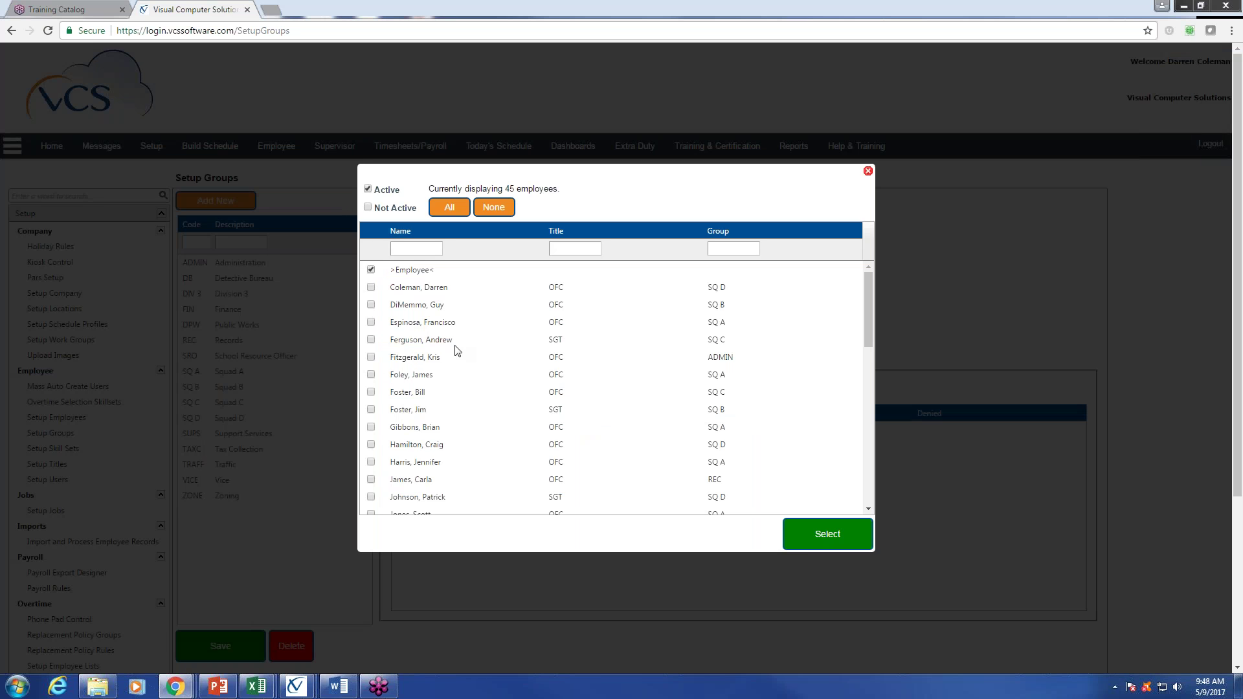
{"action": "left_click", "coordinate": [852, 540]}
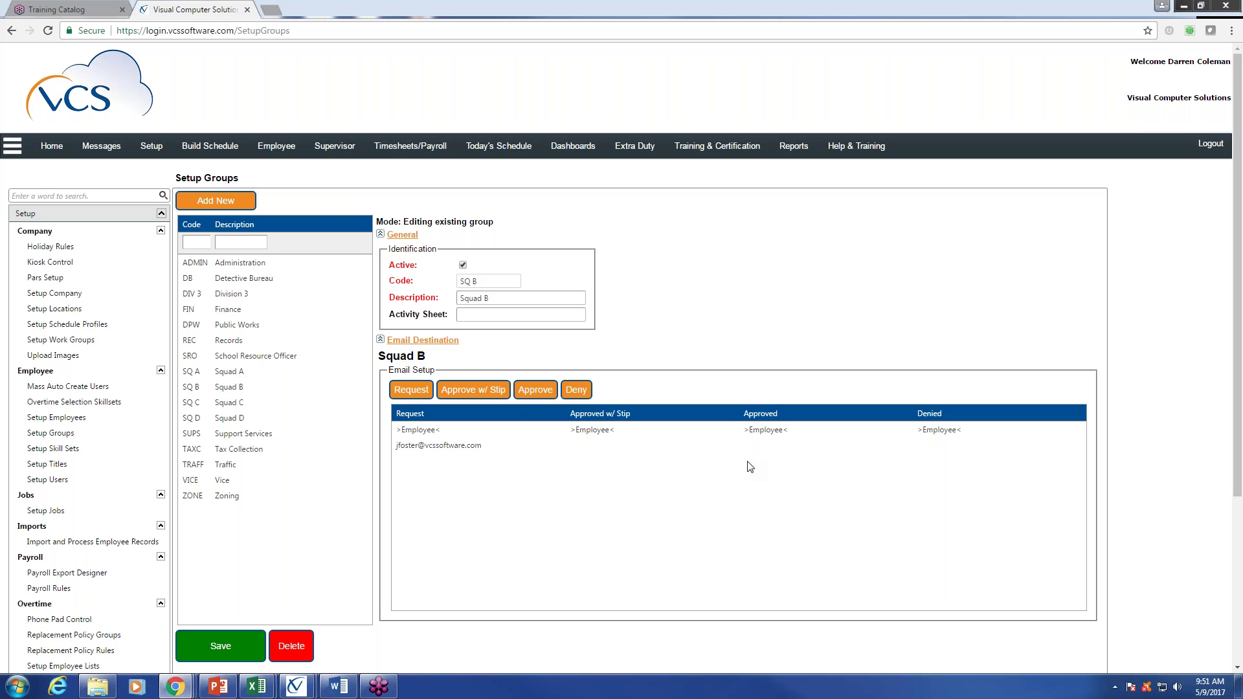
Reopen the Squad A group to review its email recipients.
{"action": "left_click", "coordinate": [243, 375]}
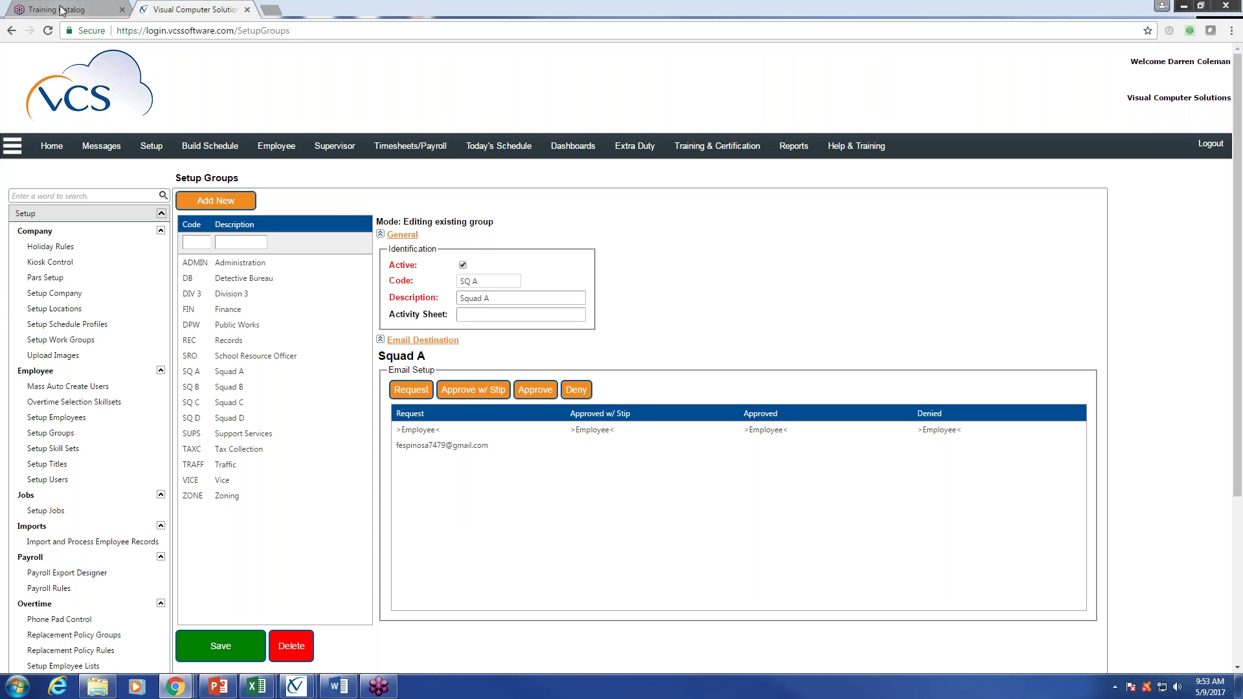
{"action": "right_click", "coordinate": [1119, 688]}
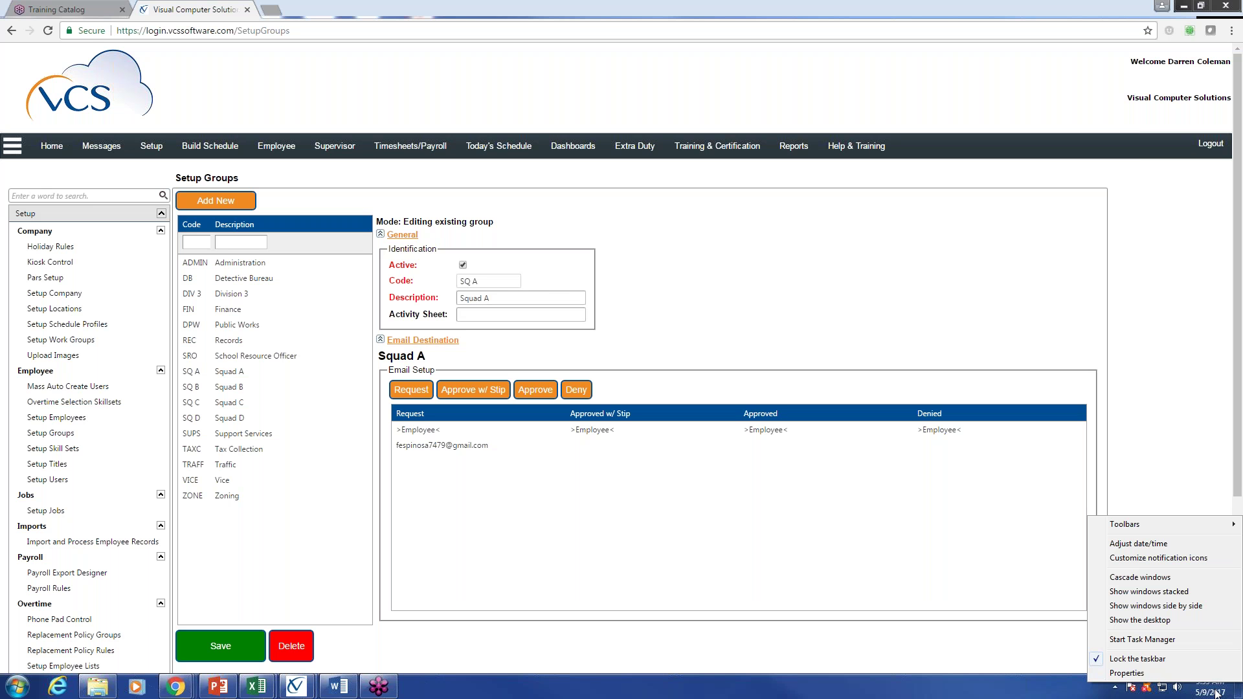
{"action": "left_click", "coordinate": [1237, 36]}
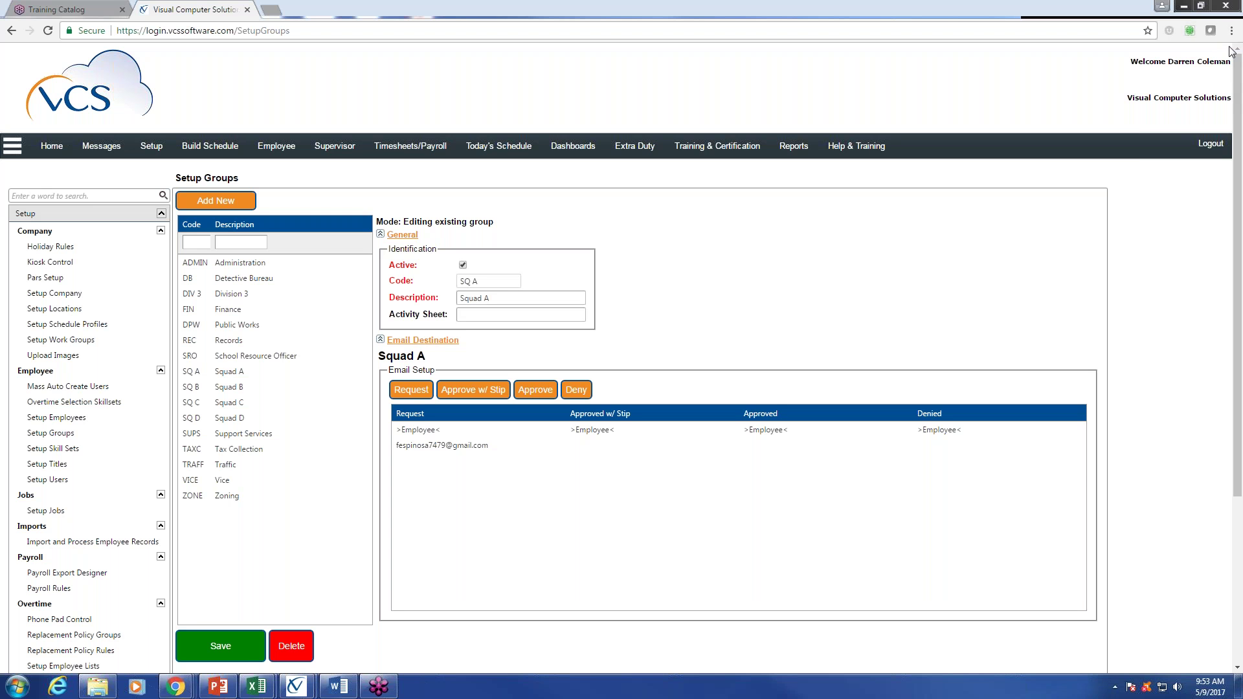